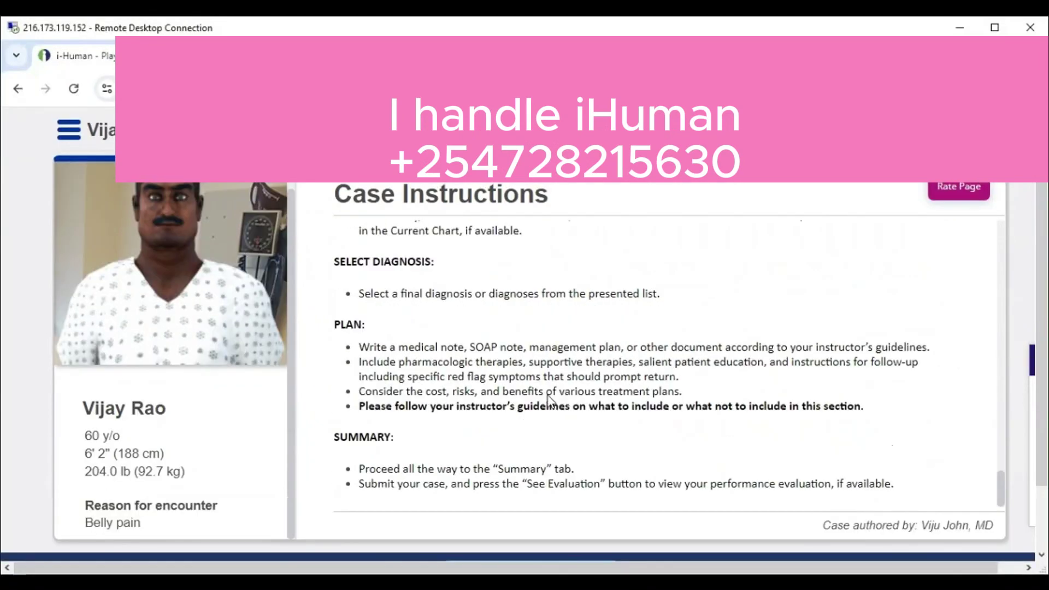
# Proceed from the case instructions to the history interview and ask the patient "How can I help you today?"
pyautogui.hotkey('alt', 'Tab')
pyautogui.click(995, 27)
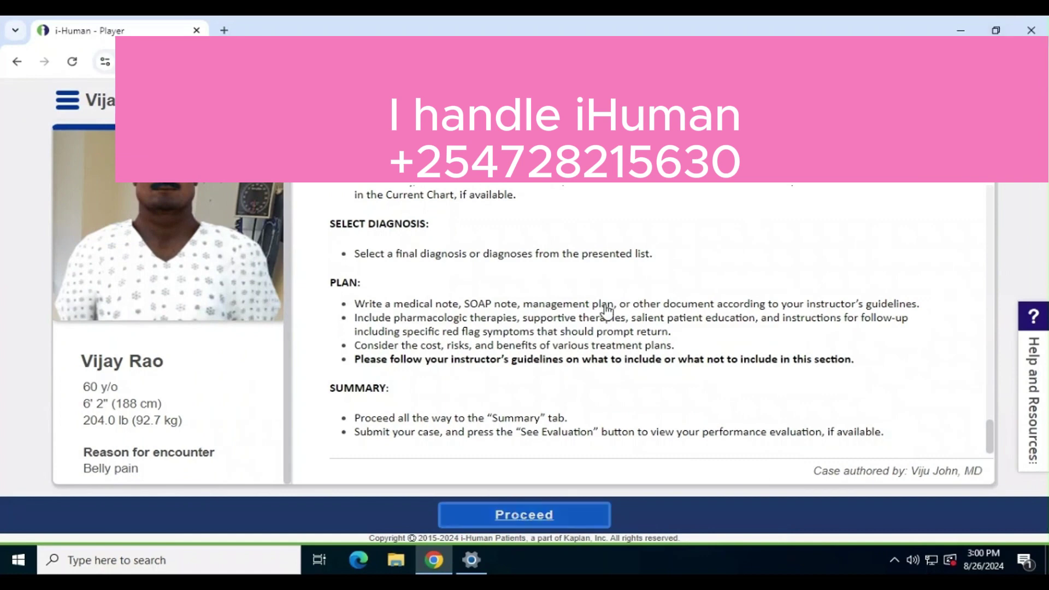
pyautogui.click(523, 515)
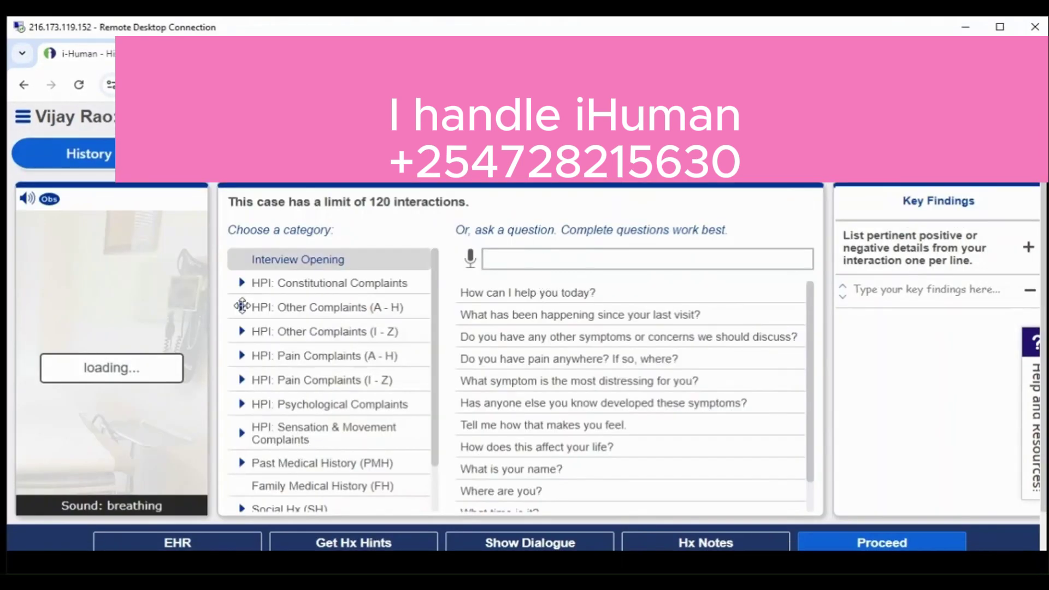
pyautogui.click(531, 294)
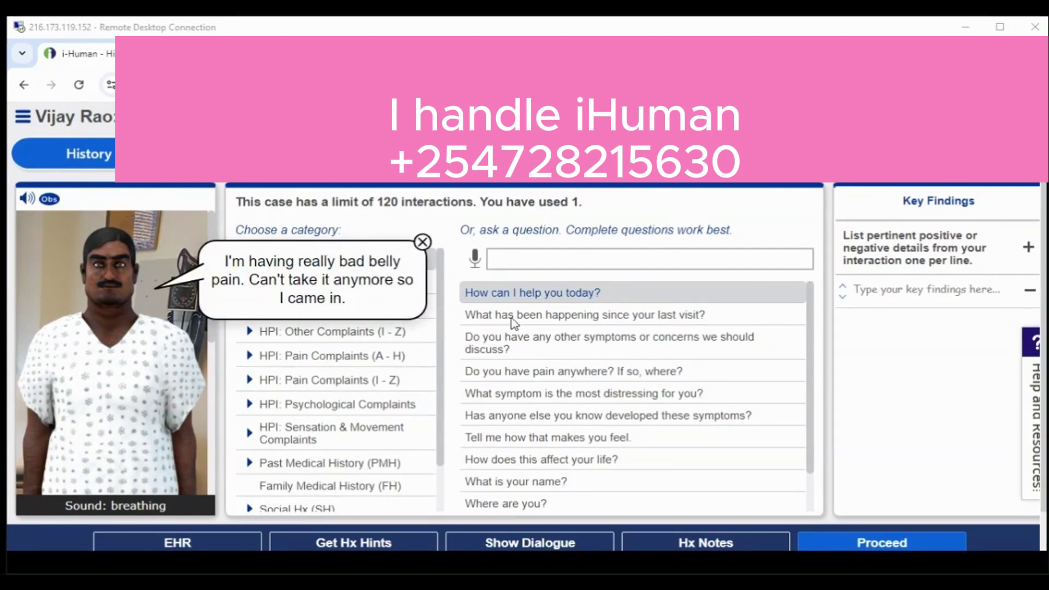
# Ask the patient whether he ever has a problem with lightheadedness and whether there is any blood in his stools or bowel movements
pyautogui.click(525, 259)
pyautogui.write('lightheadedness')
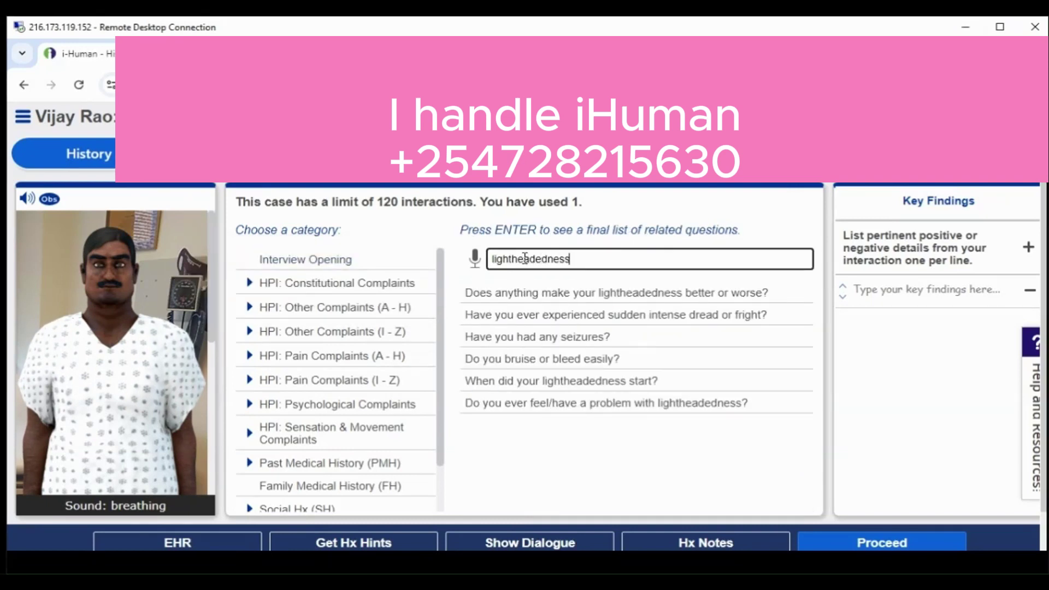
pyautogui.click(650, 404)
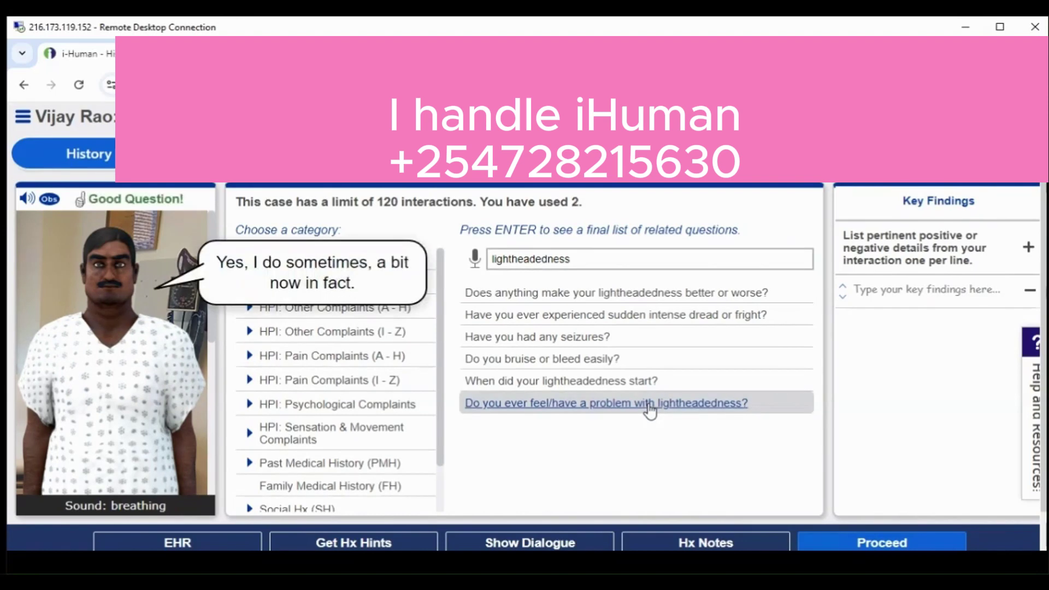
pyautogui.doubleClick(544, 257)
pyautogui.write('blood ')
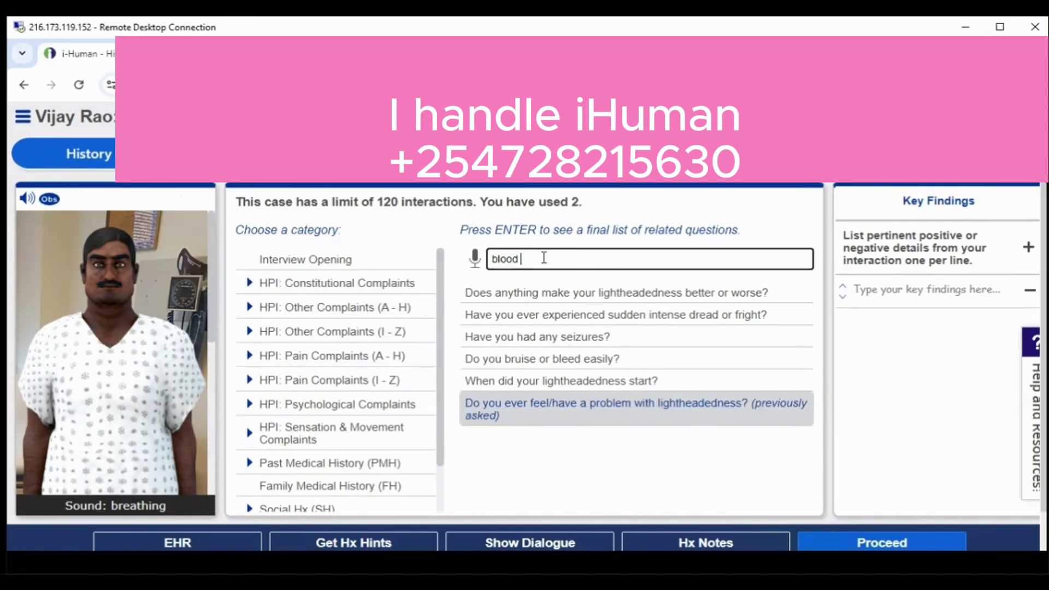
pyautogui.write('in your stool')
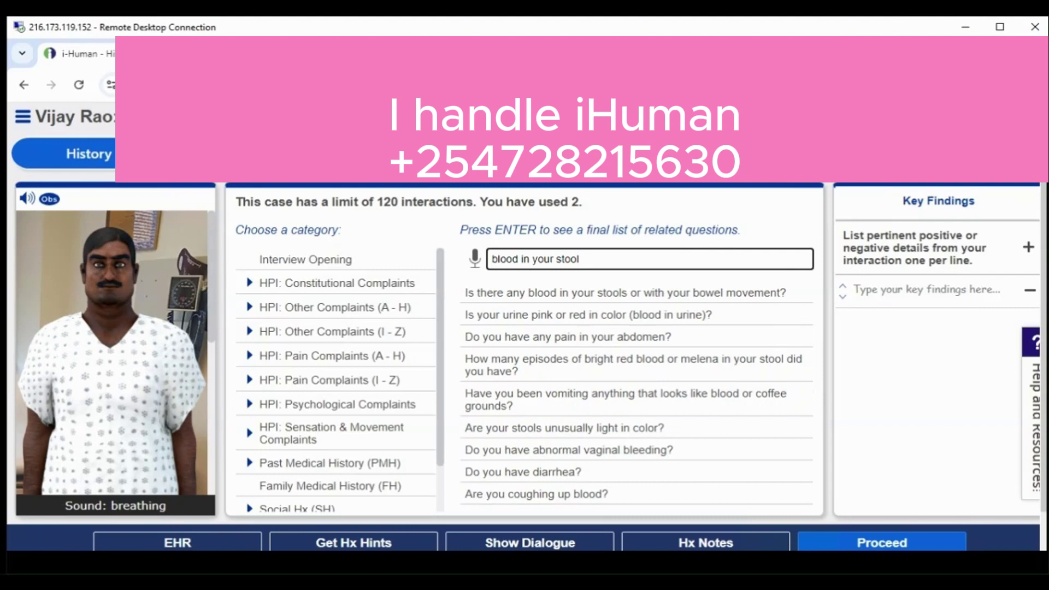
pyautogui.click(680, 297)
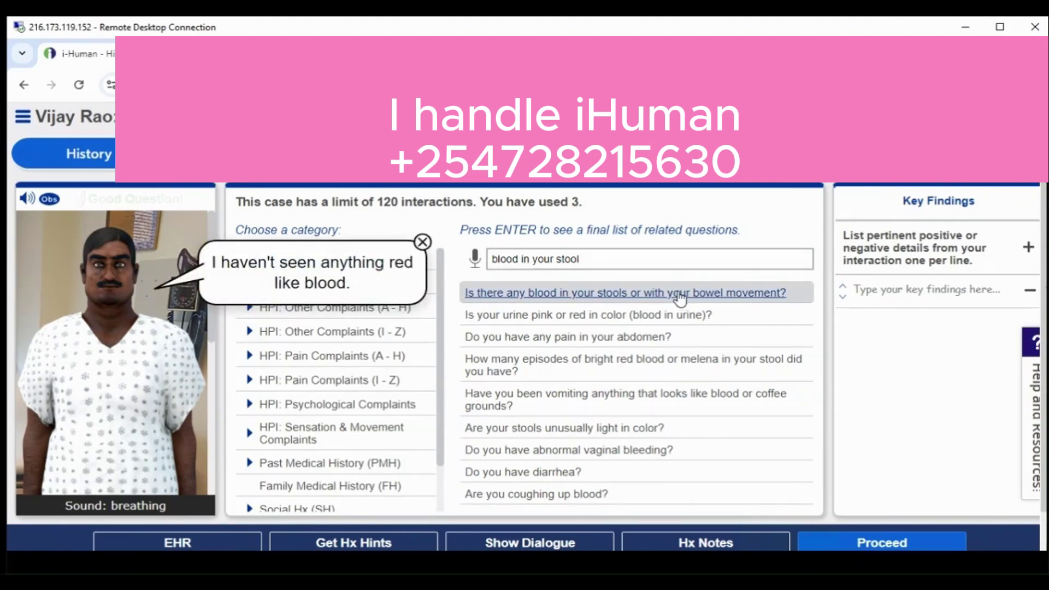
# Find the question matching "lost weight unintentionally" and ask the patient about unintentional weight loss
pyautogui.tripleClick(567, 258)
pyautogui.write('lost weight uninte')
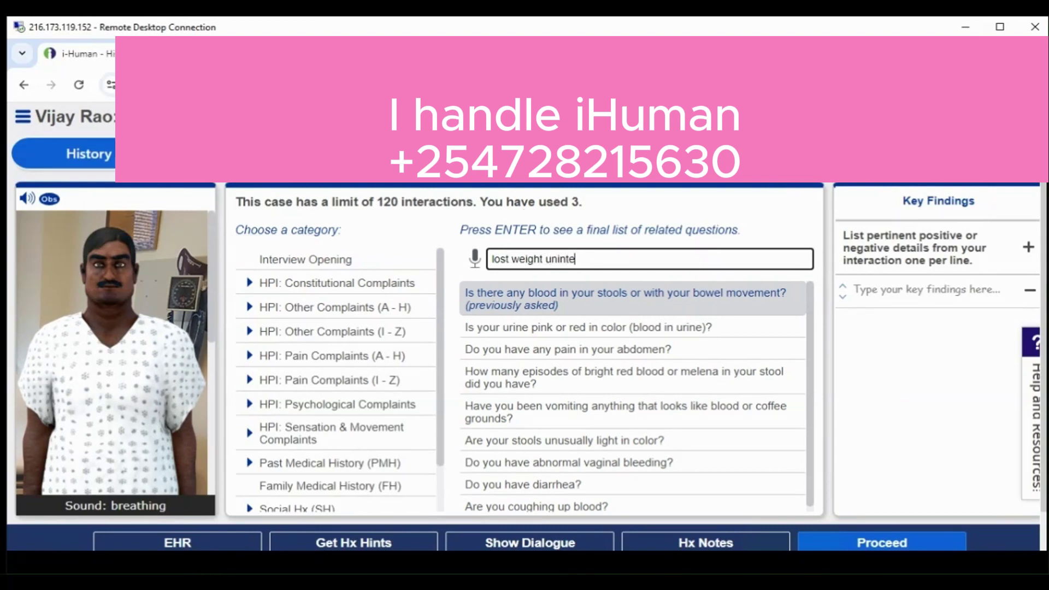
pyautogui.write('ntionally')
pyautogui.click(535, 305)
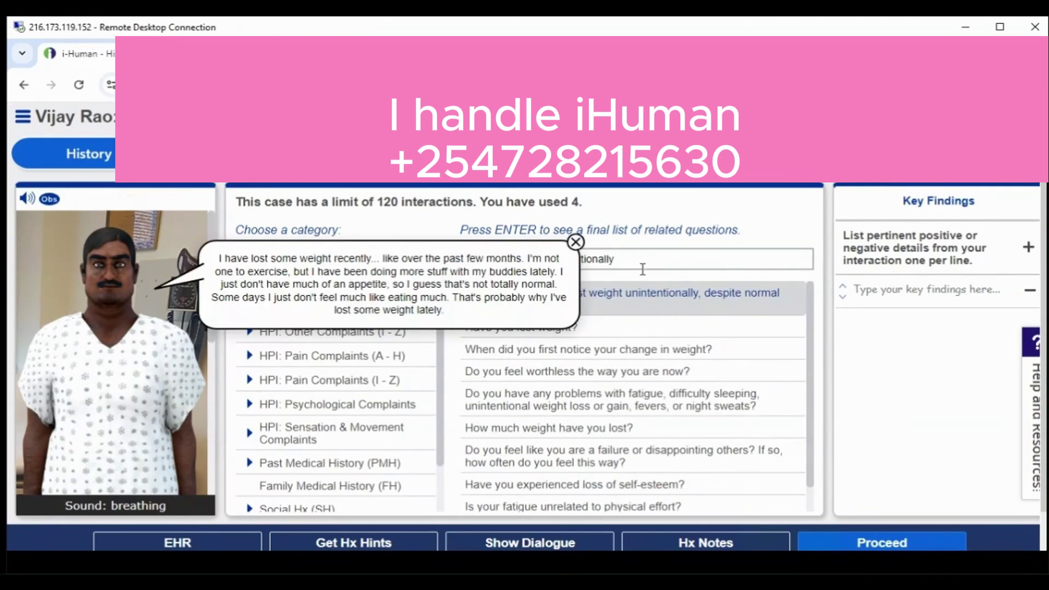
# Search for "other symptoms" and ask whether the patient has any other symptoms or concerns to discuss
pyautogui.click(625, 263)
pyautogui.hotkey('ctrl', 'a')
pyautogui.press('BackSpace')
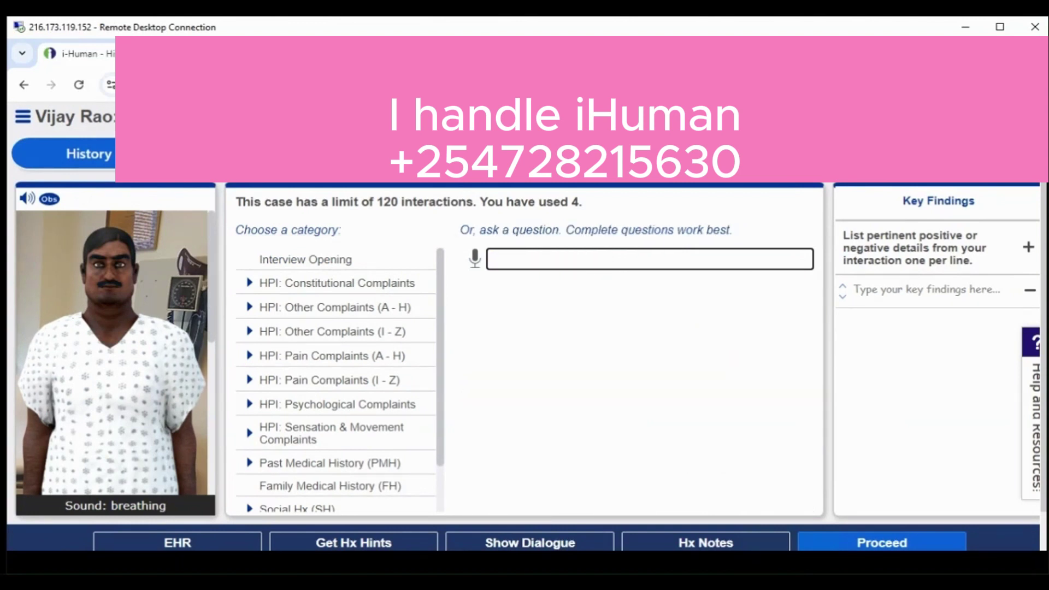
pyautogui.write('ot')
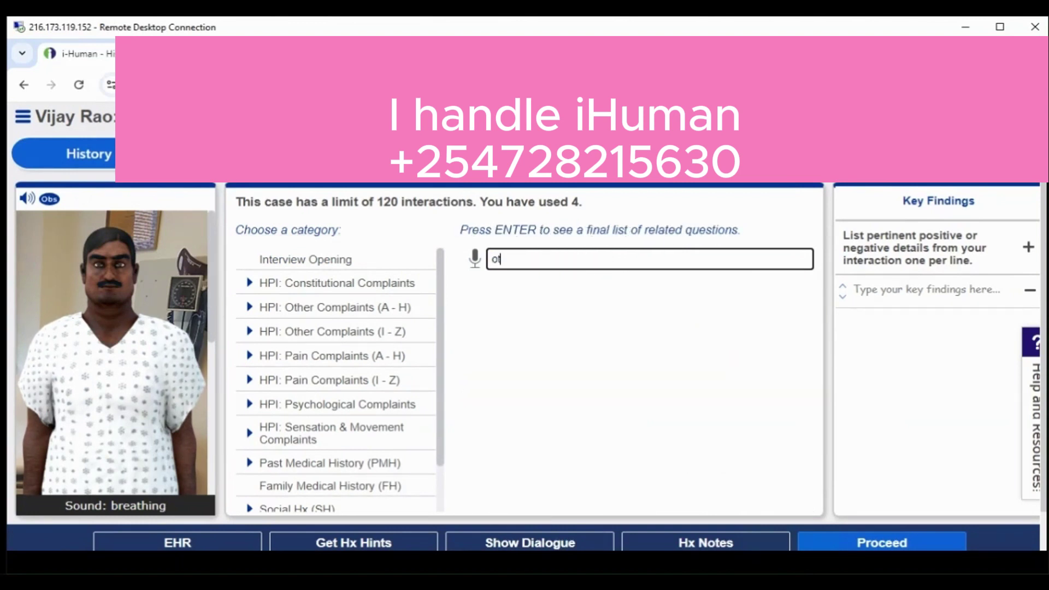
pyautogui.write('her symptoms')
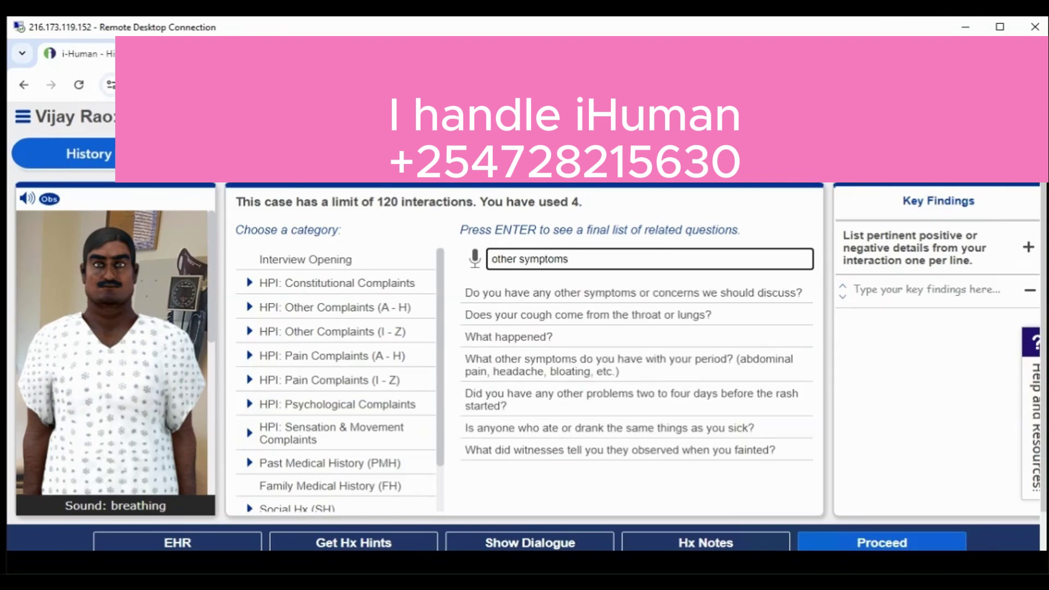
pyautogui.click(578, 294)
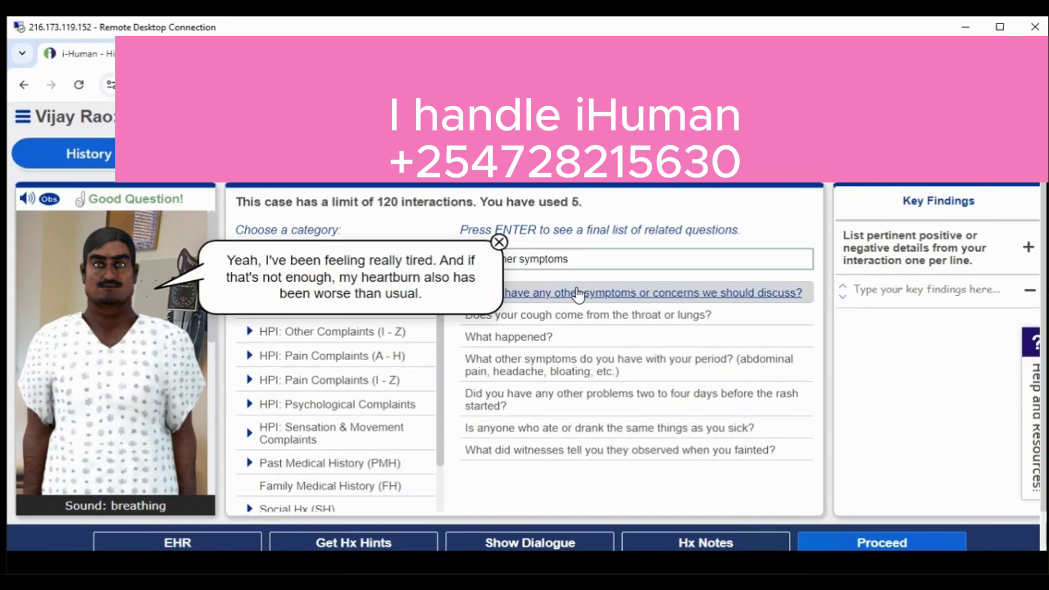
# Search for "first notice the bright red blood" and ask when the patient first noticed bright red blood or black stool
pyautogui.tripleClick(577, 260)
pyautogui.write('tirst notice the bright red b')
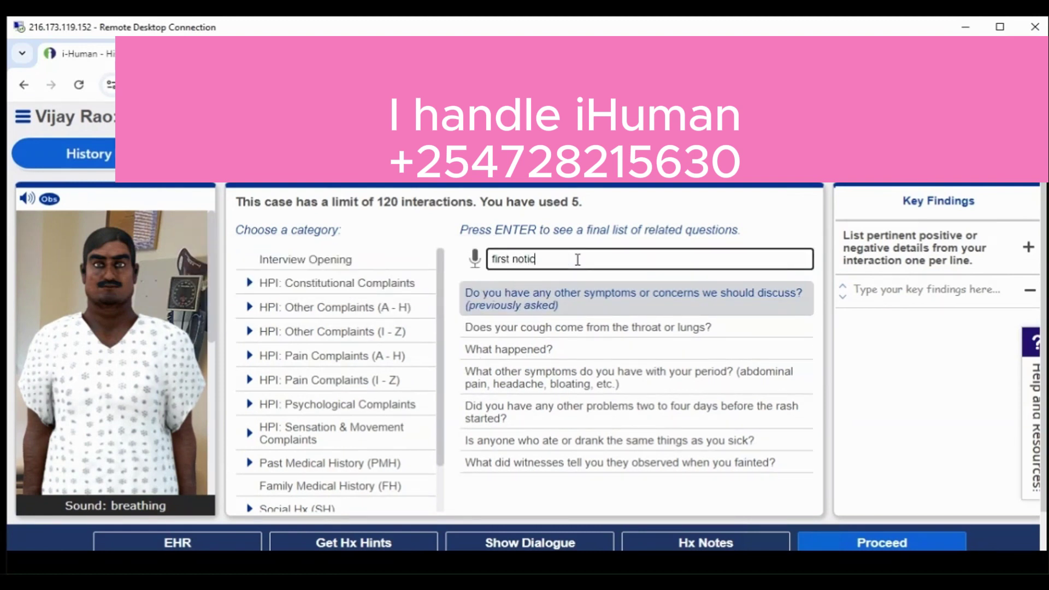
pyautogui.write('lood')
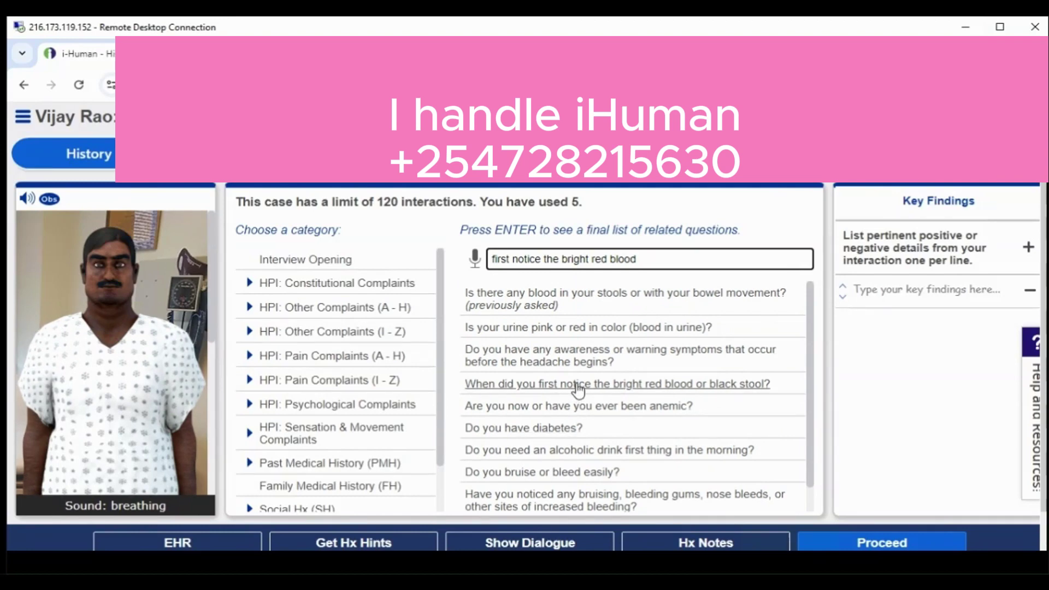
pyautogui.click(577, 389)
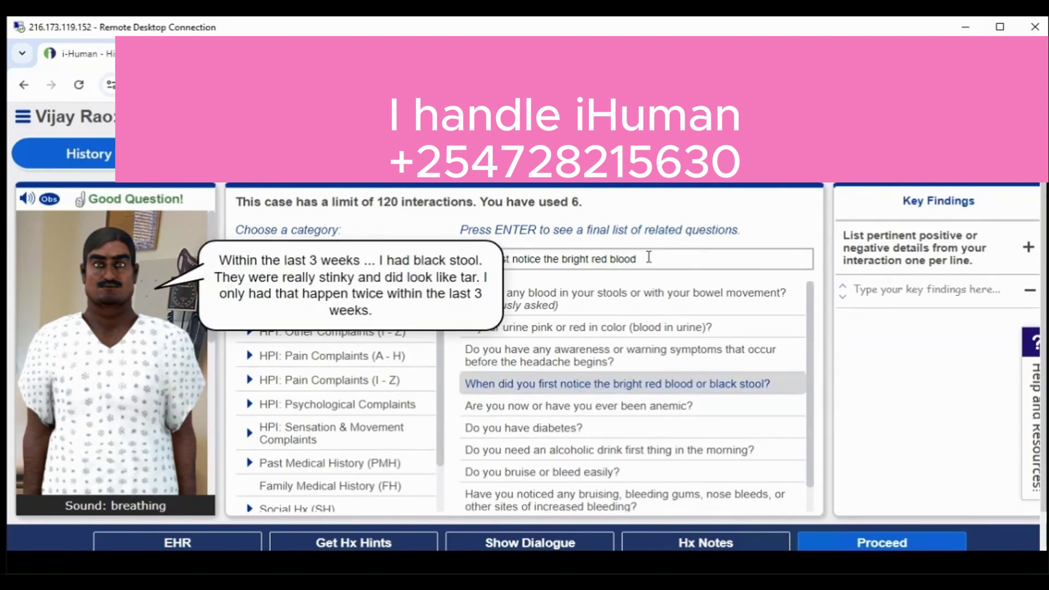
# Search for "abdomen pain start" and ask when the abdominal pain started and where more precisely it is
pyautogui.hotkey('ctrl', 'a')
pyautogui.write('abdomen pain start')
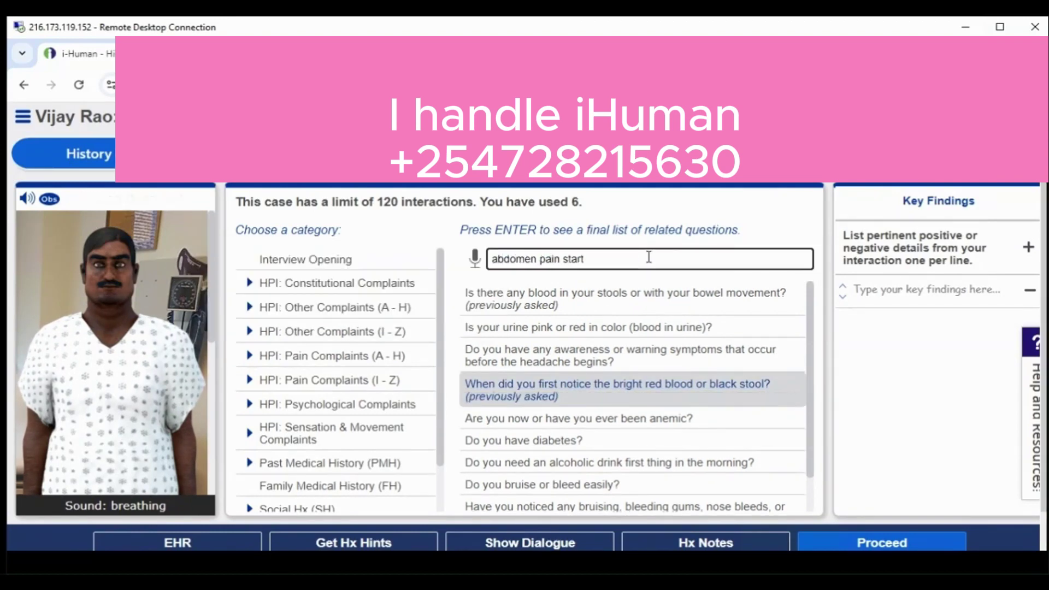
pyautogui.click(611, 373)
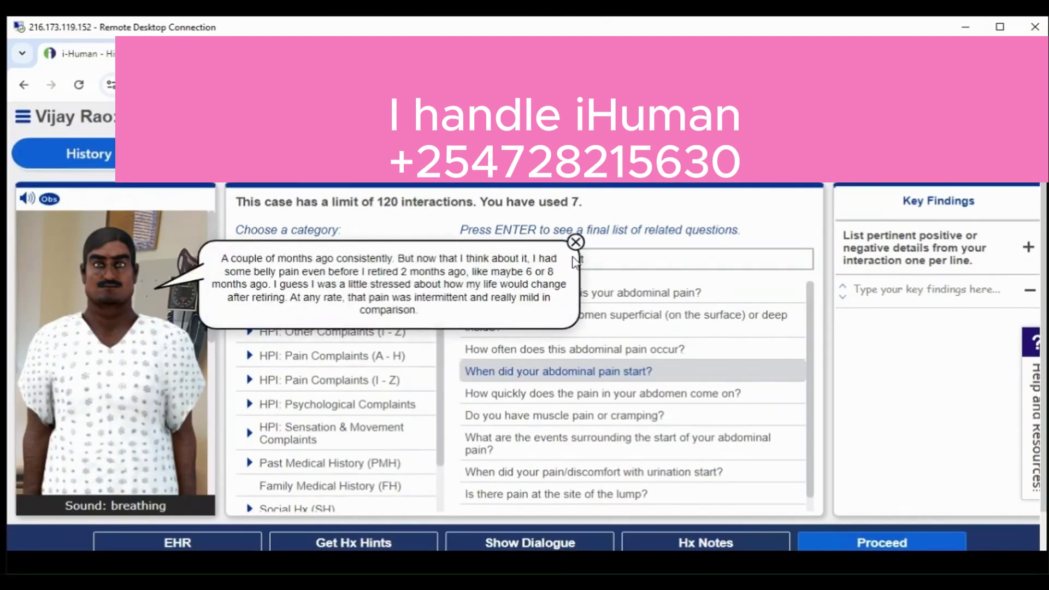
pyautogui.click(575, 242)
pyautogui.click(573, 294)
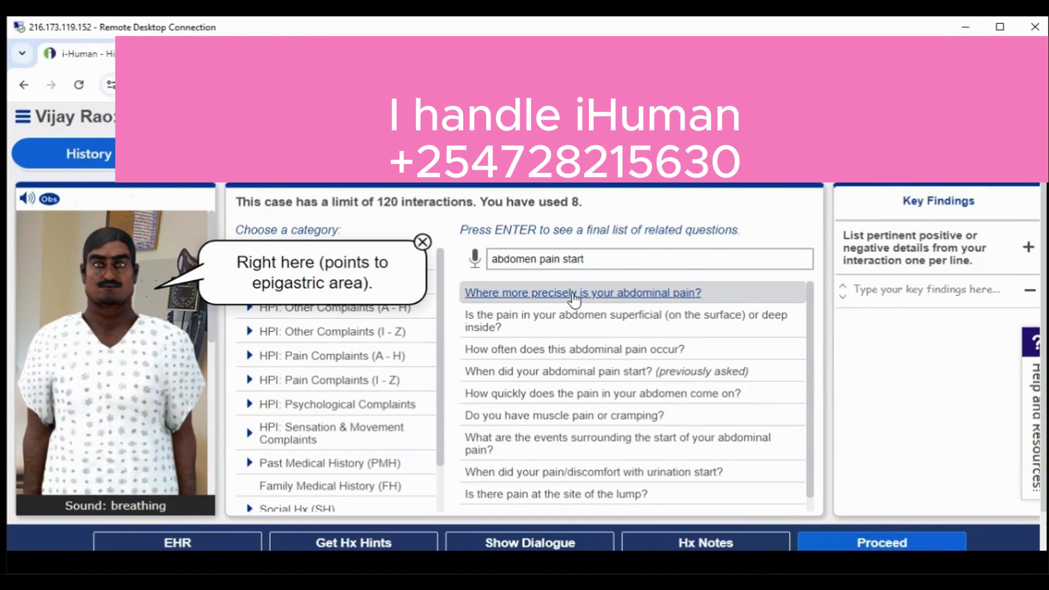
# Change the query to "your abdomen radiate someplace else" and ask whether and where the abdominal pain radiates
pyautogui.moveTo(586, 259); pyautogui.dragTo(545, 252)
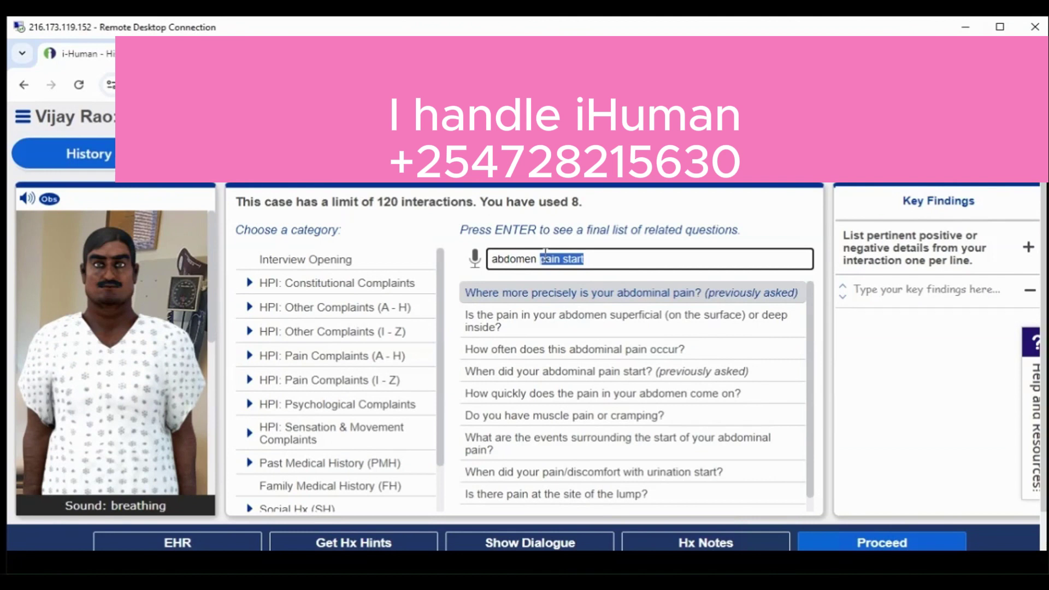
pyautogui.press('BackSpace')
pyautogui.press('Left')
pyautogui.press('Left')
pyautogui.press('Left')
pyautogui.press('Left')
pyautogui.press('Left')
pyautogui.press('Left')
pyautogui.press('Left')
pyautogui.press('Left')
pyautogui.write('your')
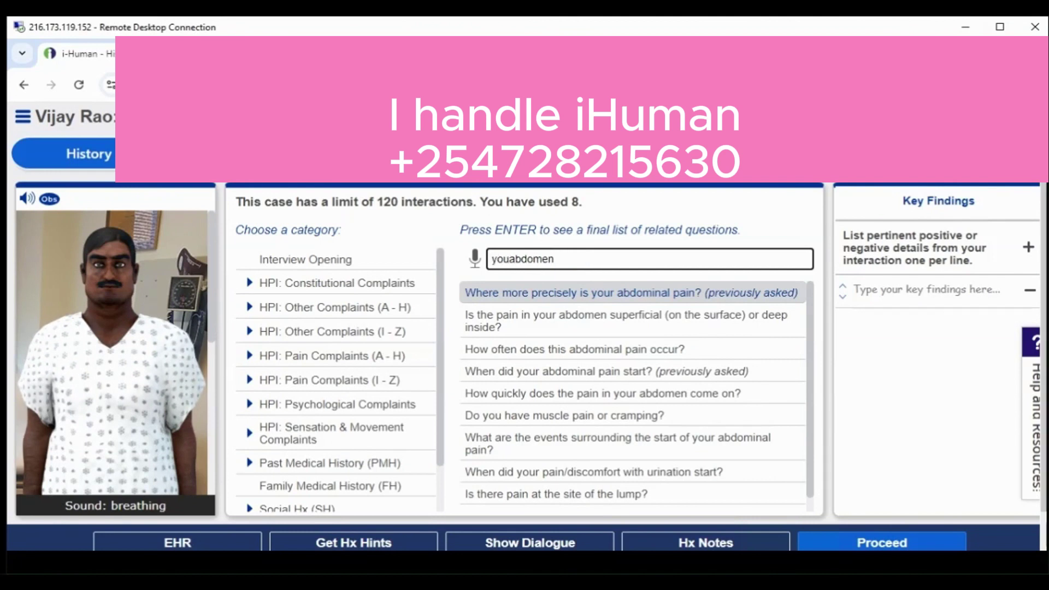
pyautogui.click(575, 259)
pyautogui.write('radiate someplace else')
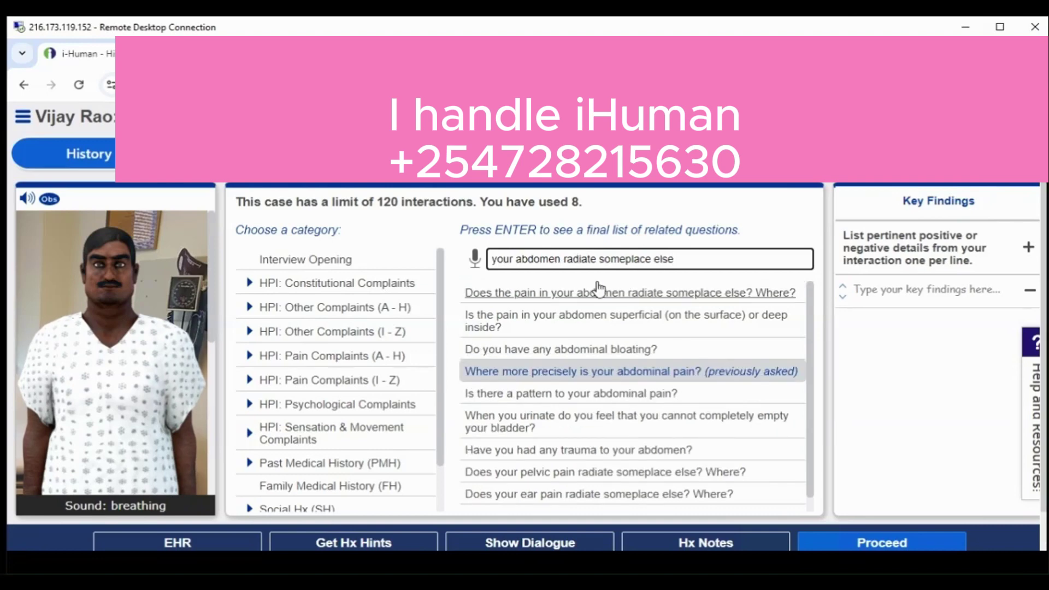
pyautogui.click(606, 296)
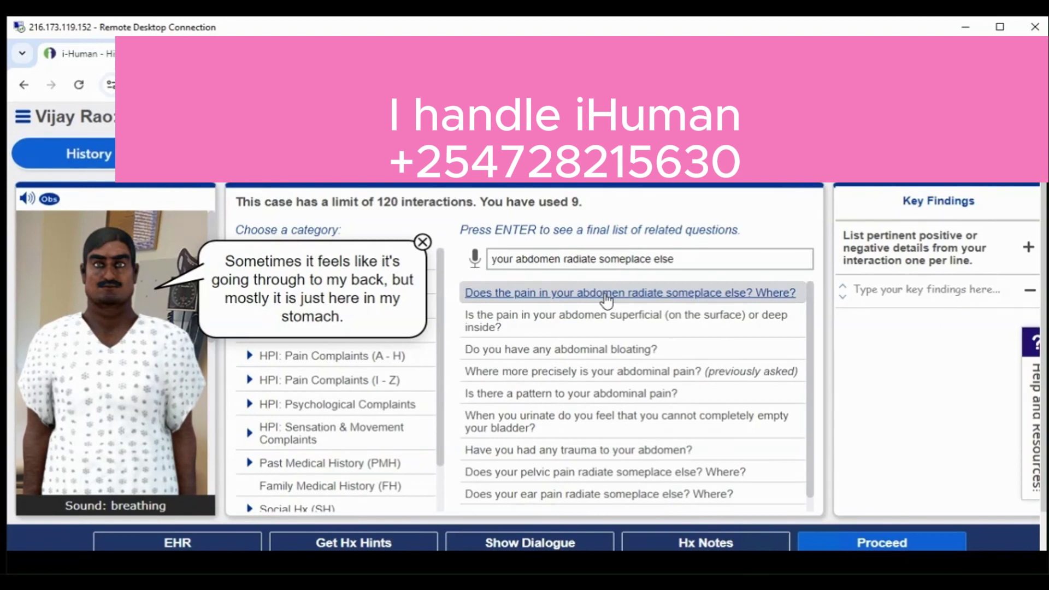
# Change the query to "how long does the pain in your abdomen last" and ask the patient that question
pyautogui.click(574, 259)
pyautogui.hotkey('shift', 'End')
pyautogui.press('BackSpace')
pyautogui.press('Home')
pyautogui.write('pain in your')
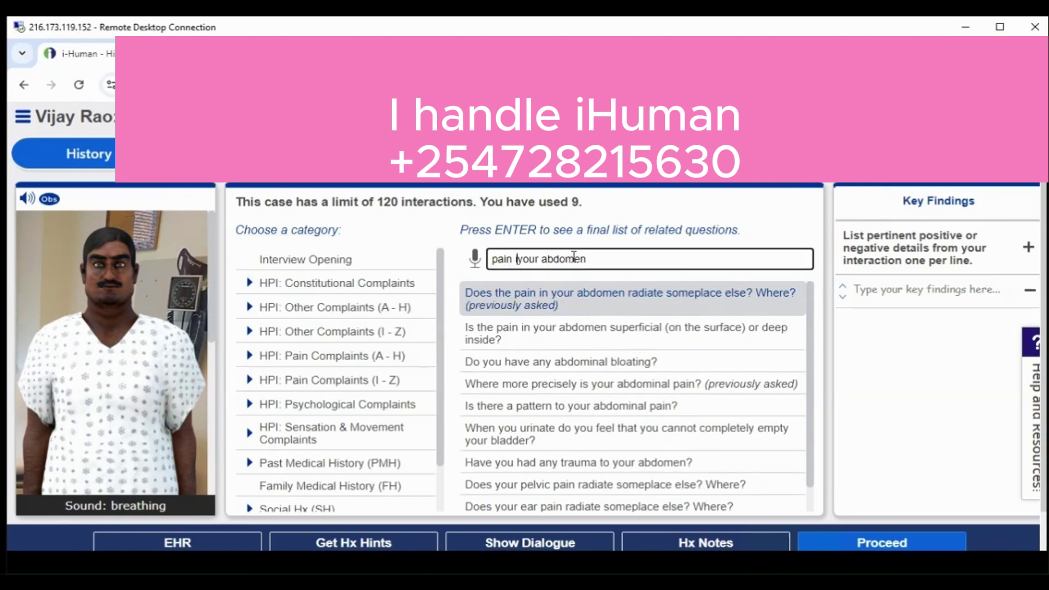
pyautogui.write(' abdomen last')
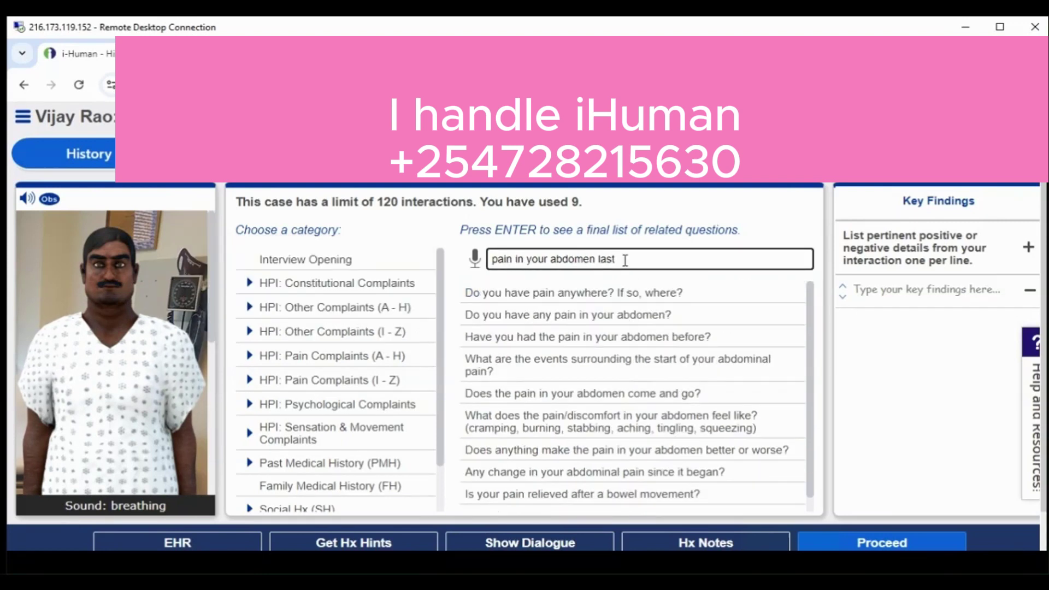
pyautogui.press('Home')
pyautogui.write('how long d')
pyautogui.write('oes the')
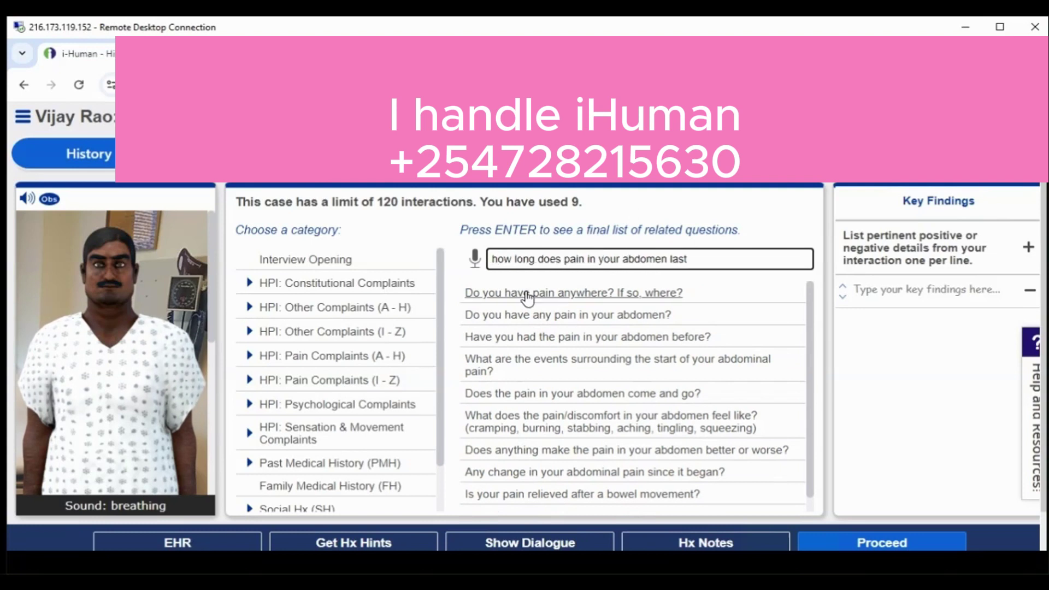
pyautogui.press('Down')
pyautogui.press('Return')
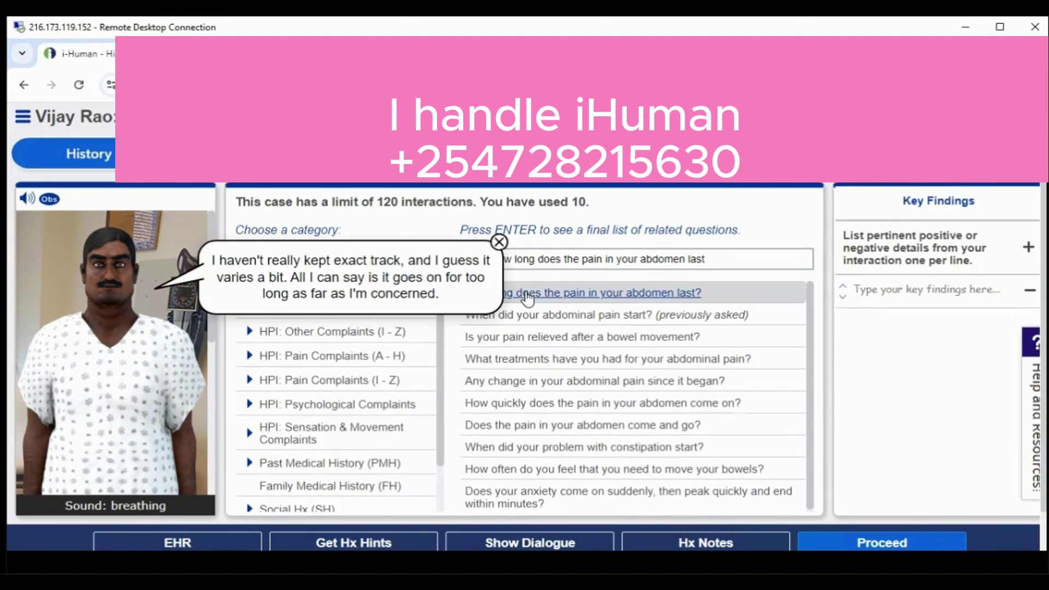
# Change the query to "have you had the pain in your abdomen before" and ask the patient that question
pyautogui.click(535, 259)
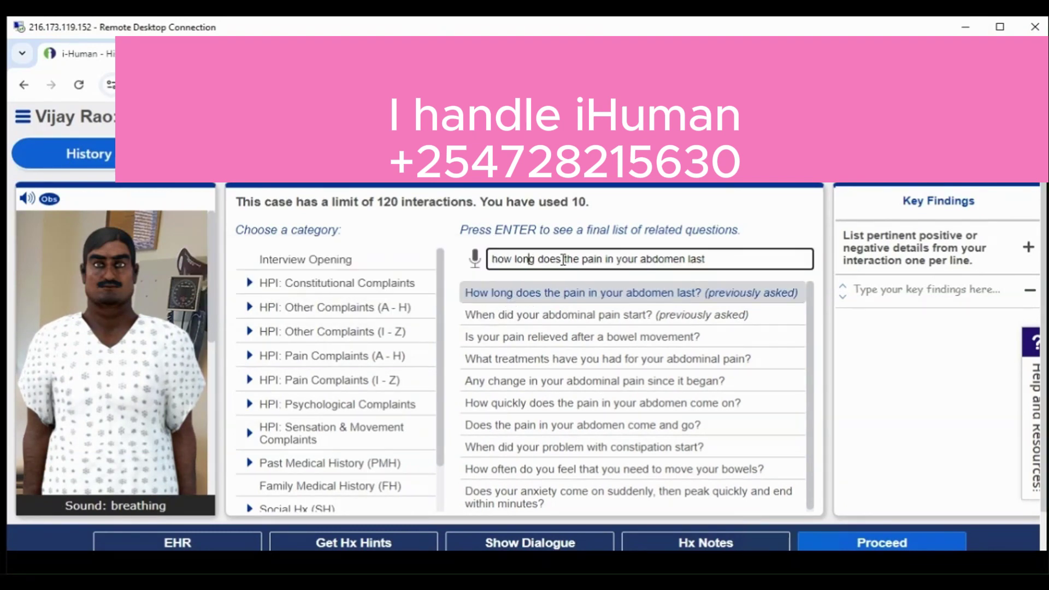
pyautogui.moveTo(562, 257); pyautogui.dragTo(492, 259)
pyautogui.write('have ')
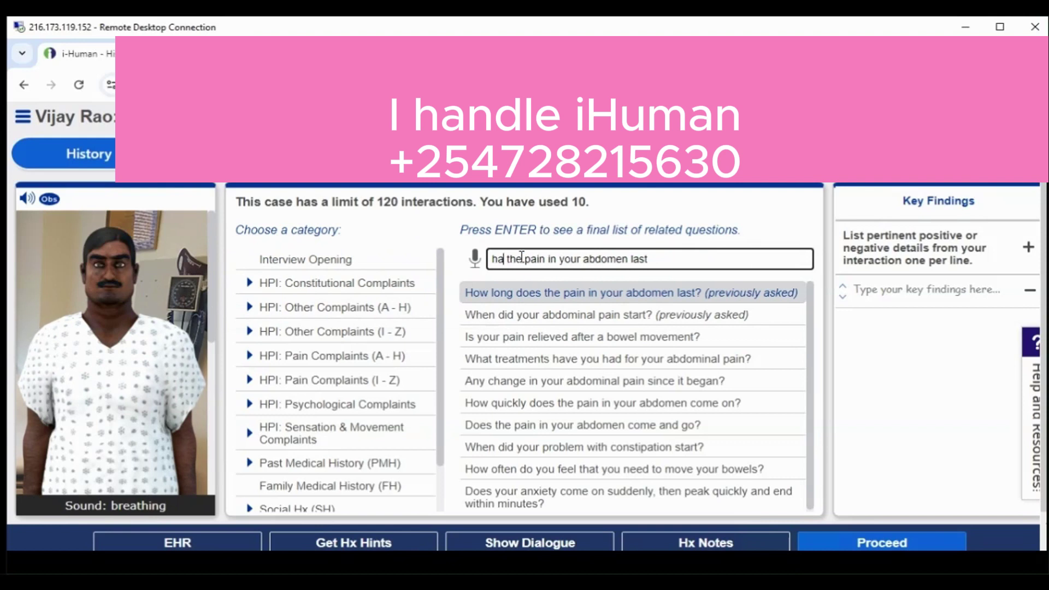
pyautogui.write('you had')
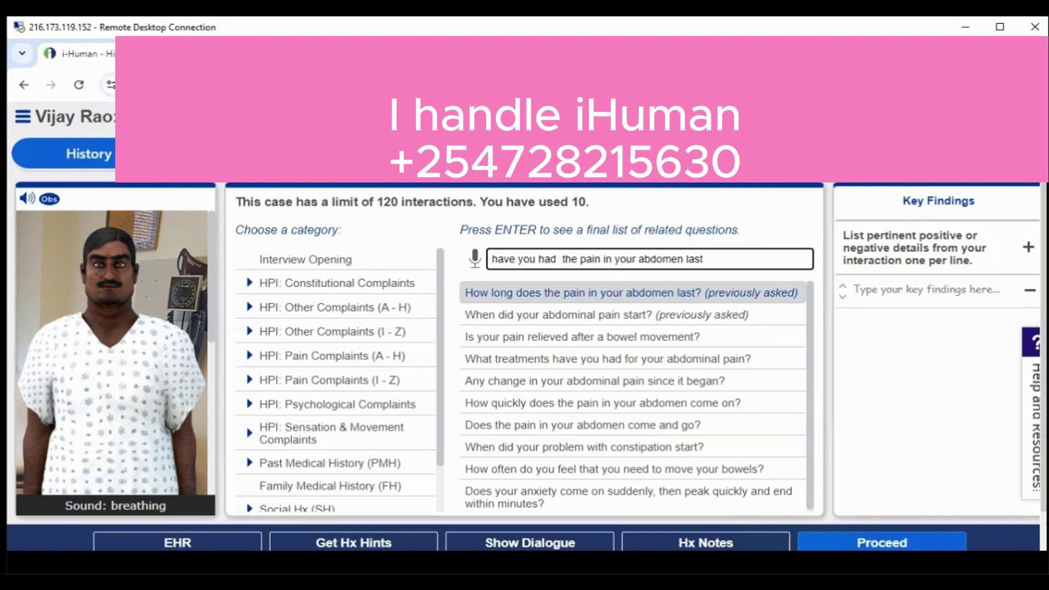
pyautogui.doubleClick(692, 258)
pyautogui.write('before')
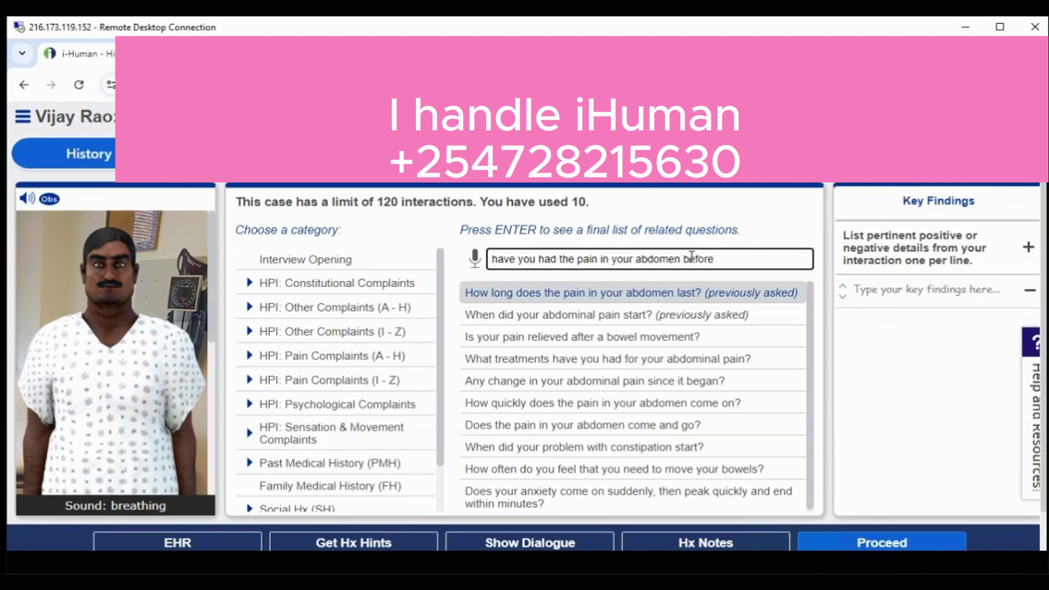
pyautogui.click(628, 296)
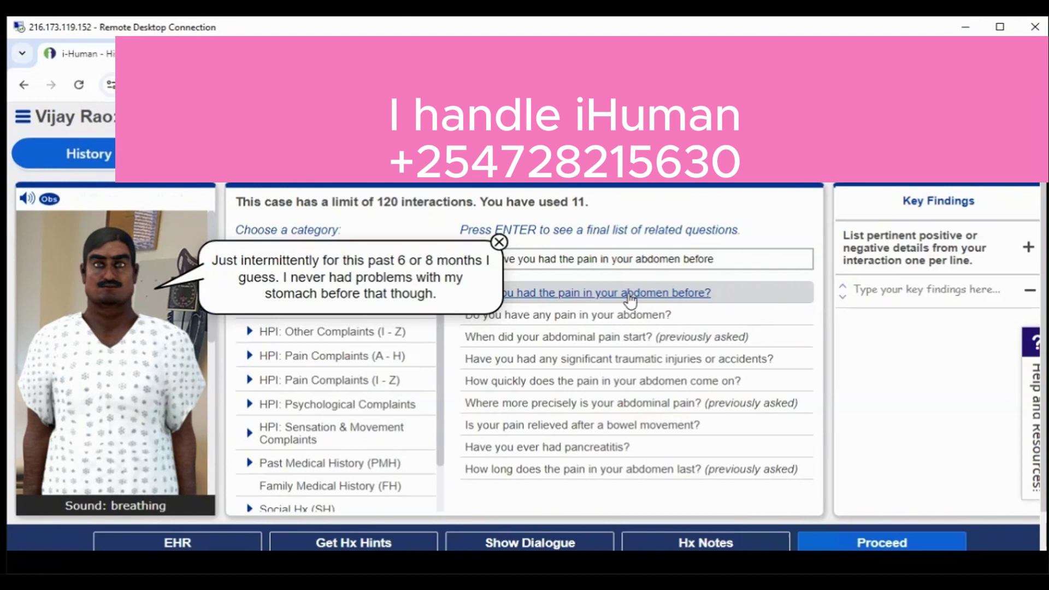
# Change the query to "is there a pattern to your abdominal pain?" and ask the patient that question
pyautogui.click(723, 264)
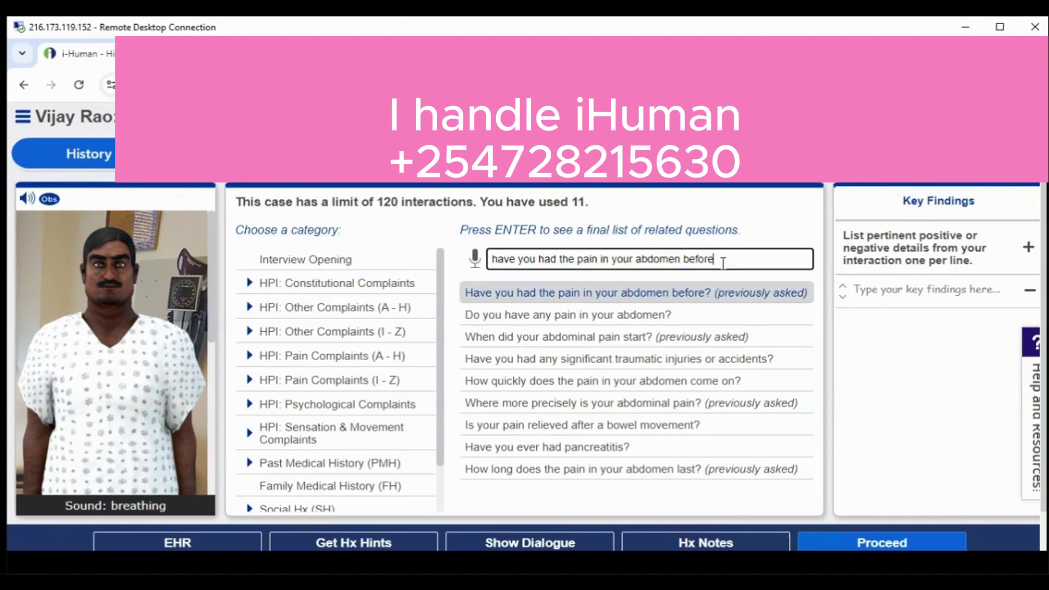
pyautogui.write('is there a p')
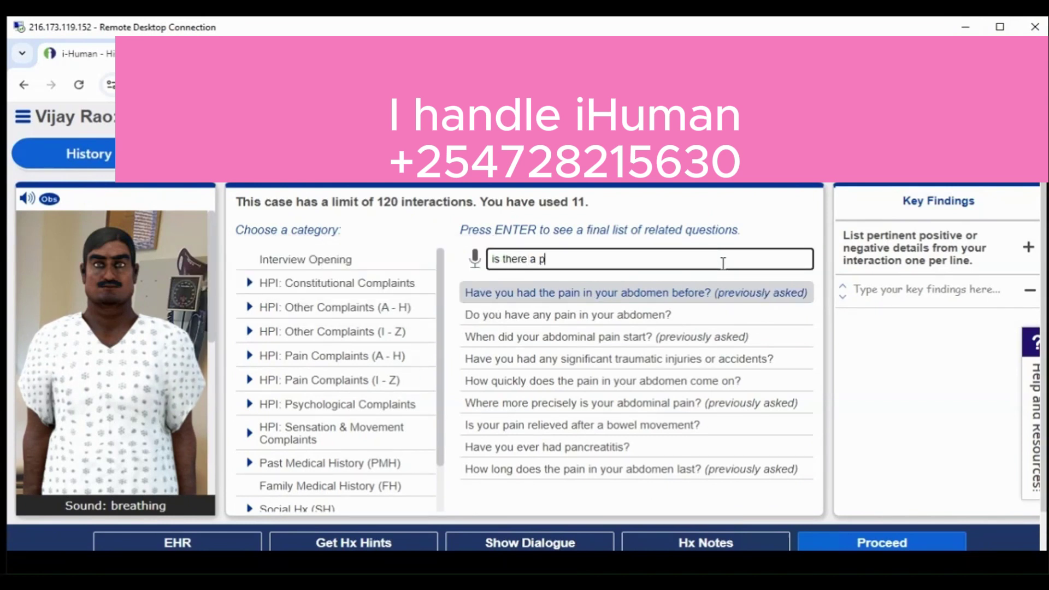
pyautogui.write('attern to your a')
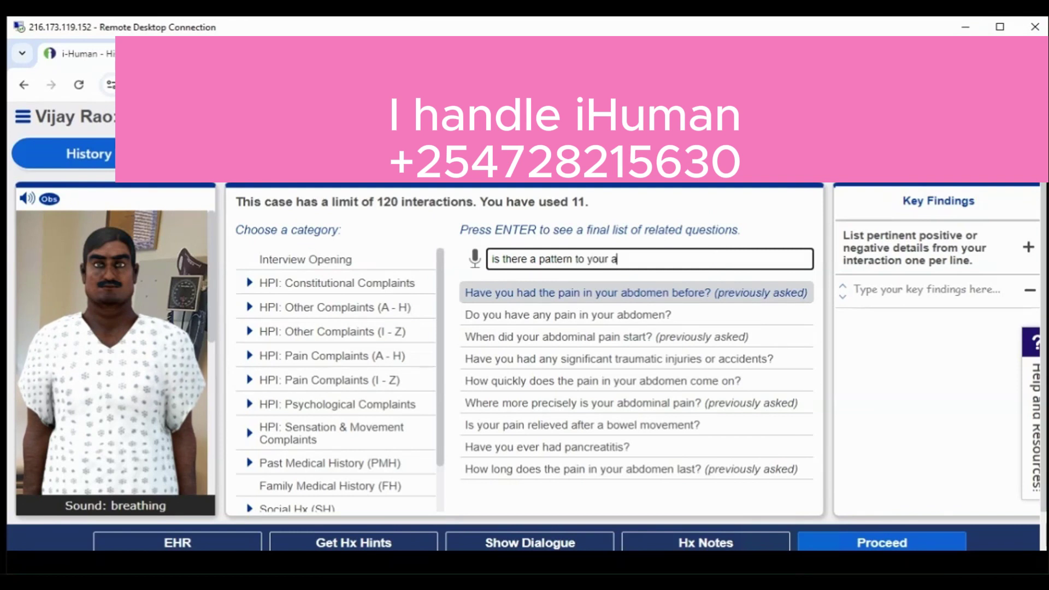
pyautogui.write('bdominal pain')
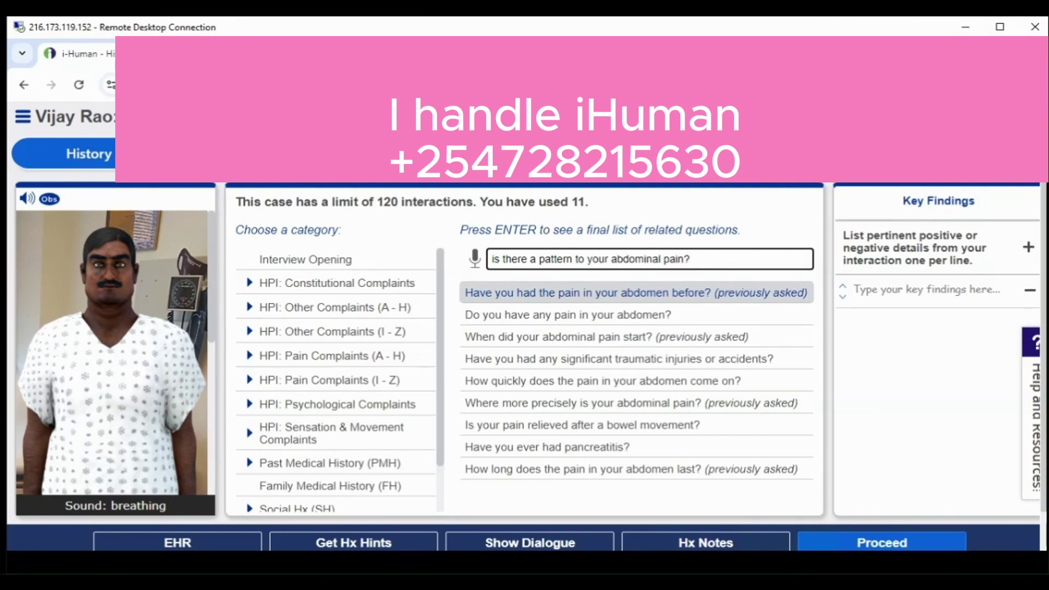
pyautogui.write('?')
pyautogui.click(576, 295)
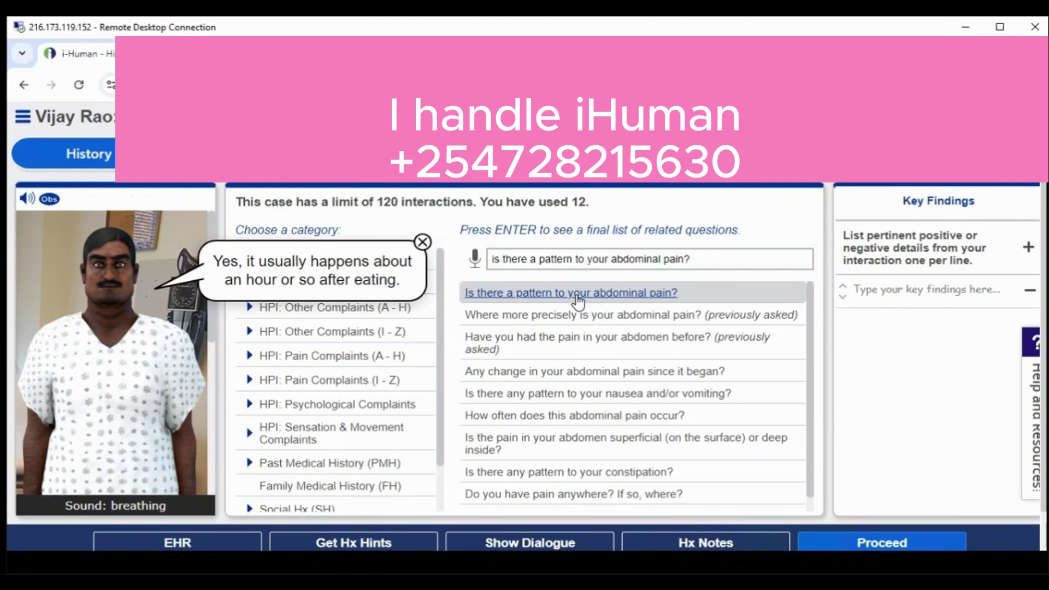
# Search for "what does the pain/discomfort in your abdomen feel like" and ask the patient that question
pyautogui.click(554, 257)
pyautogui.write('What doe sthe ')
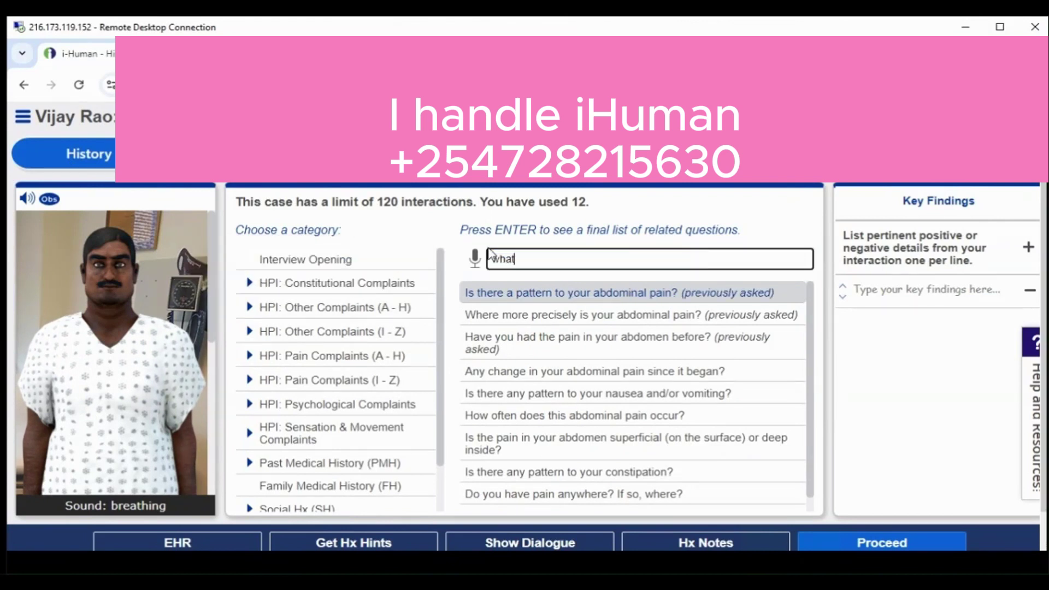
pyautogui.write('pain in')
pyautogui.click(538, 259)
pyautogui.press('BackSpace')
pyautogui.press('Right')
pyautogui.click(602, 258)
pyautogui.write('your')
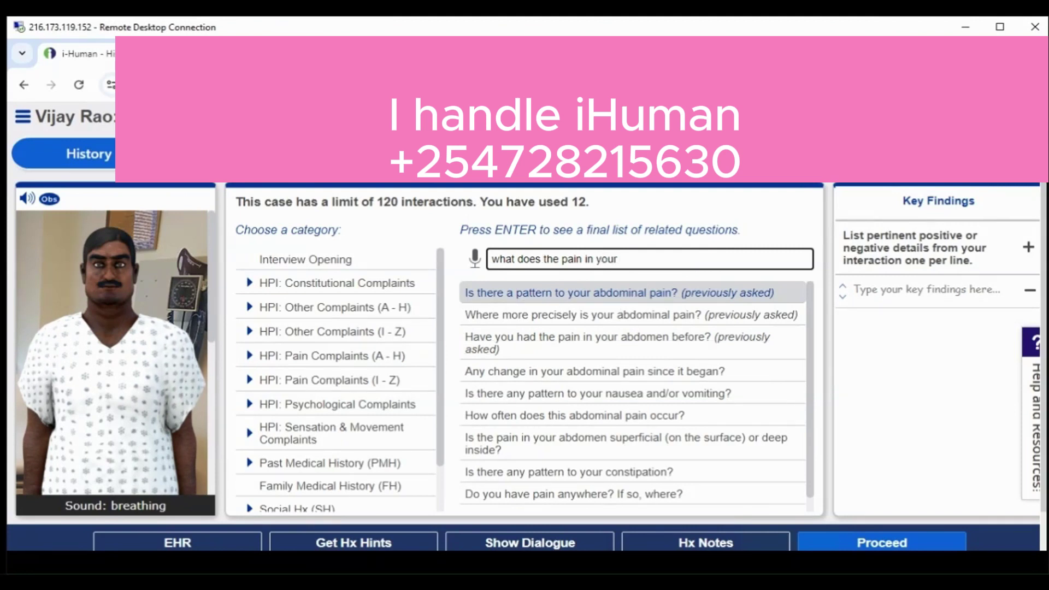
pyautogui.write('/discomfort')
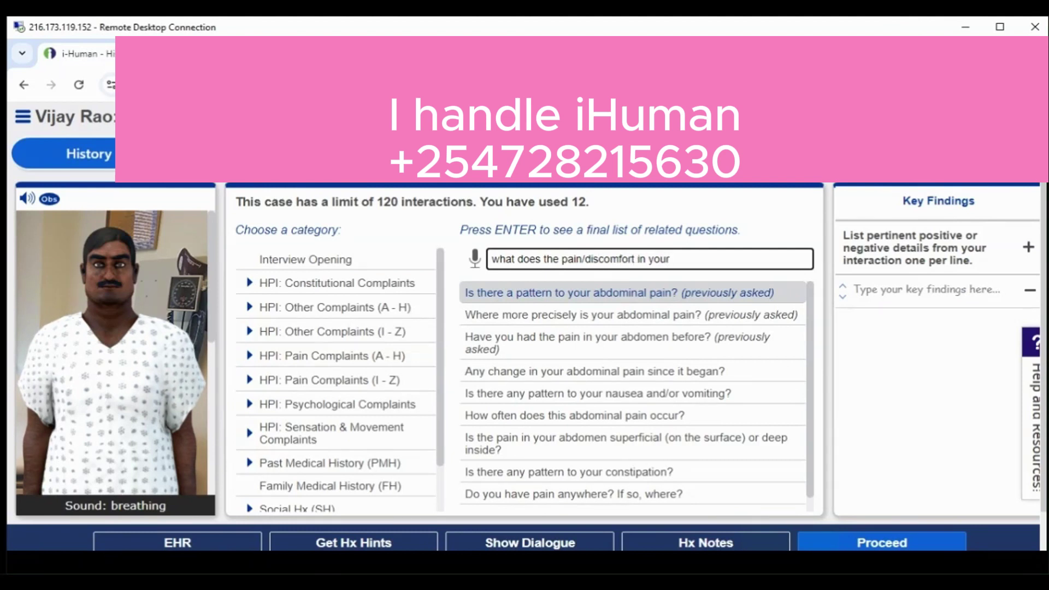
pyautogui.write(' abdomen feel like')
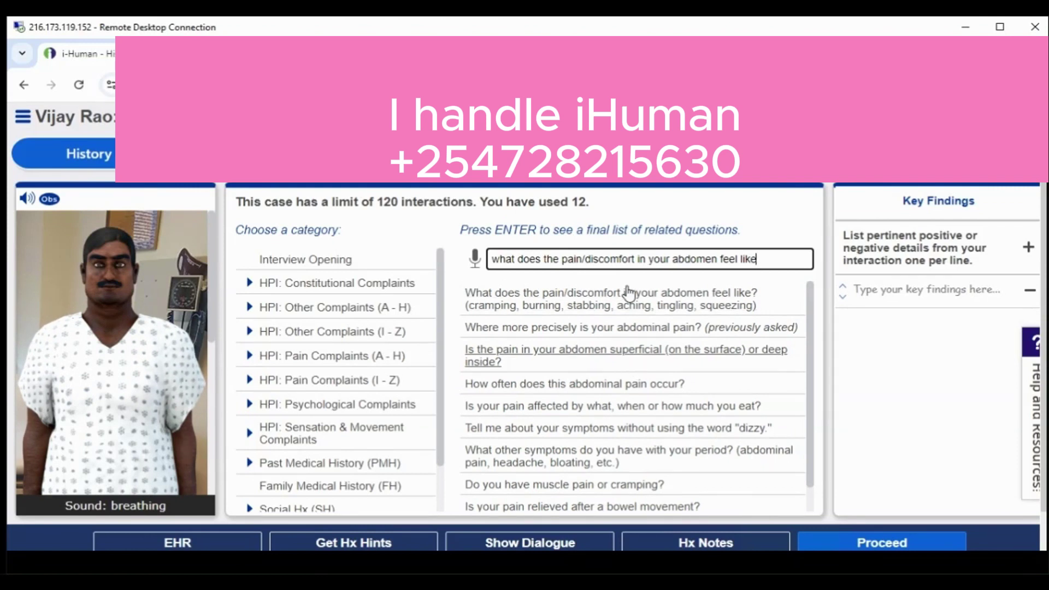
pyautogui.click(631, 305)
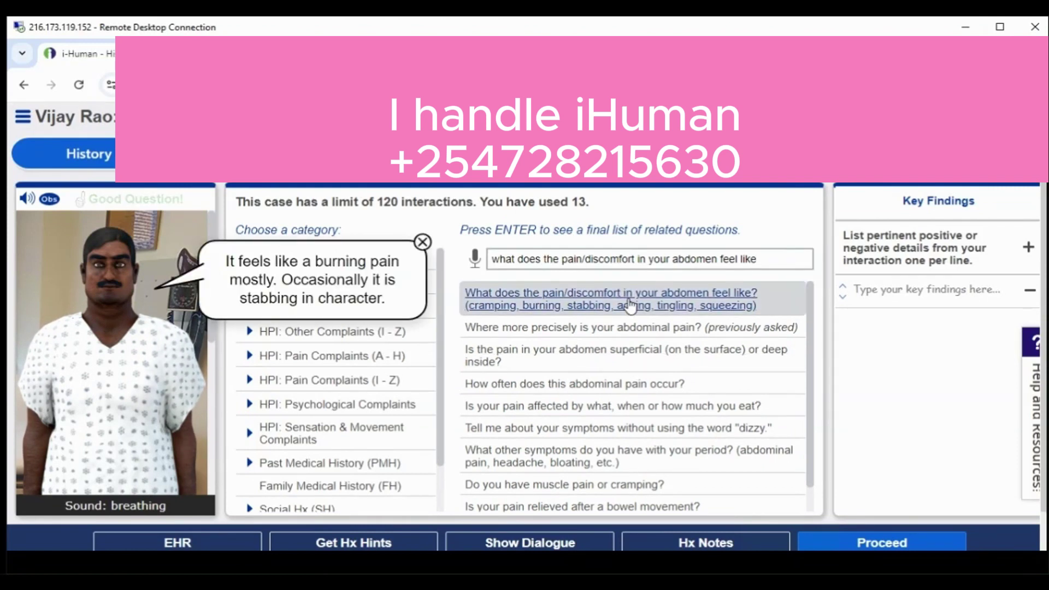
# Search for "do you feel full before you finish eating" and ask whether the patient feels full before finishing a normal size meal
pyautogui.click(771, 260)
pyautogui.hotkey('ctrl', 'a')
pyautogui.write('do you  feel full before you finish eating')
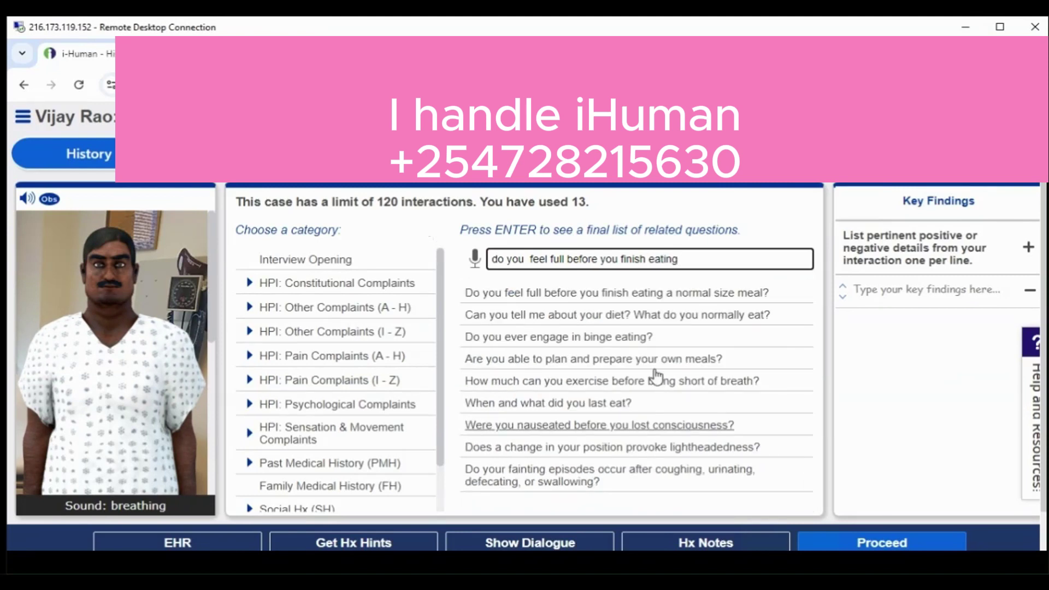
pyautogui.click(614, 297)
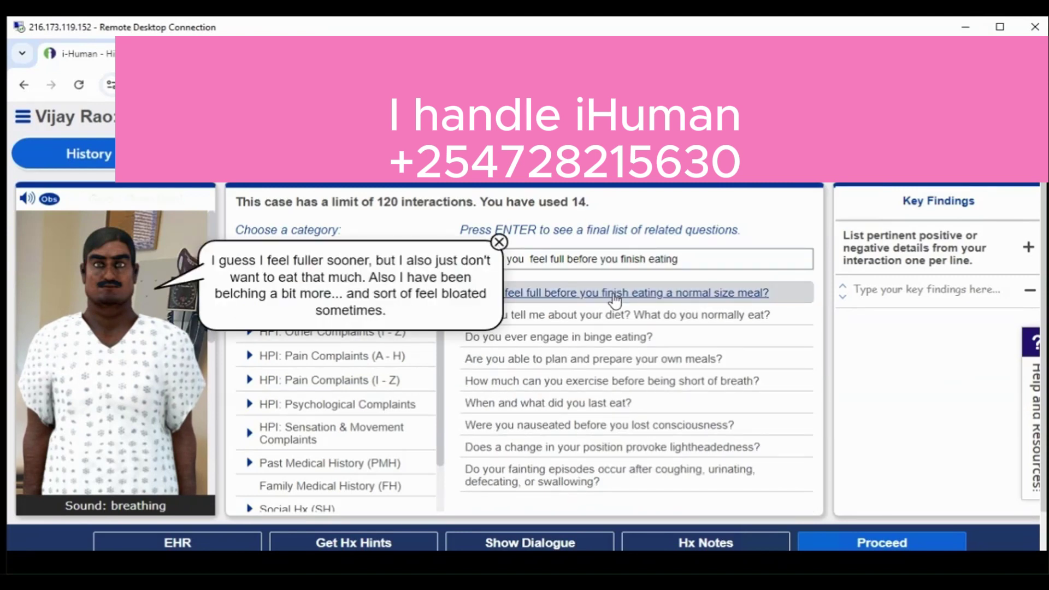
# Replace the query with "does the pain in your abdomen come and go" and ask the patient that question
pyautogui.click(711, 258)
pyautogui.hotkey('ctrl', 'a')
pyautogui.write('does ')
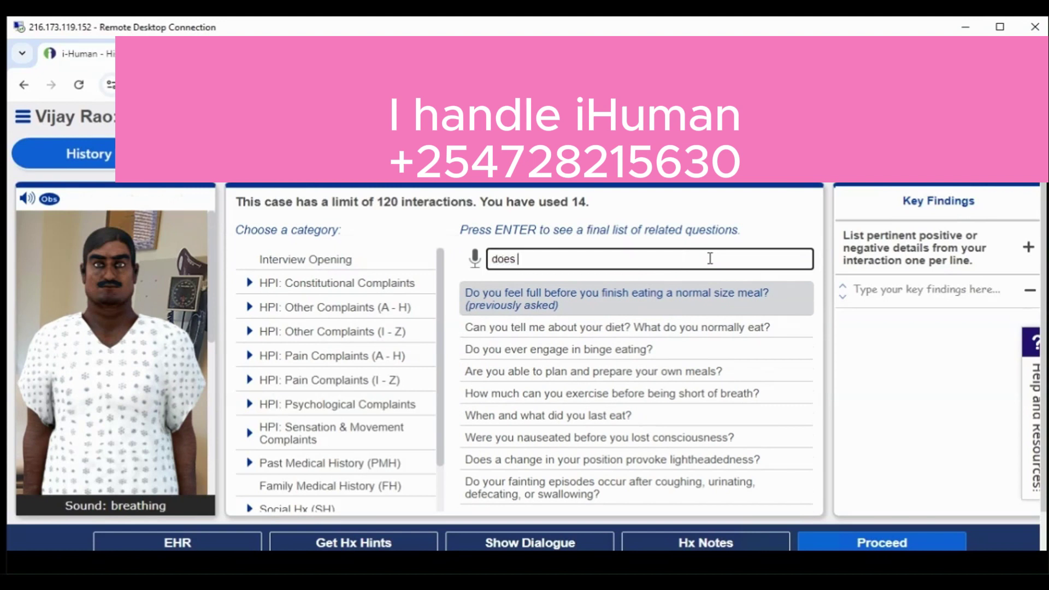
pyautogui.write('the pain in your abdomen come and go')
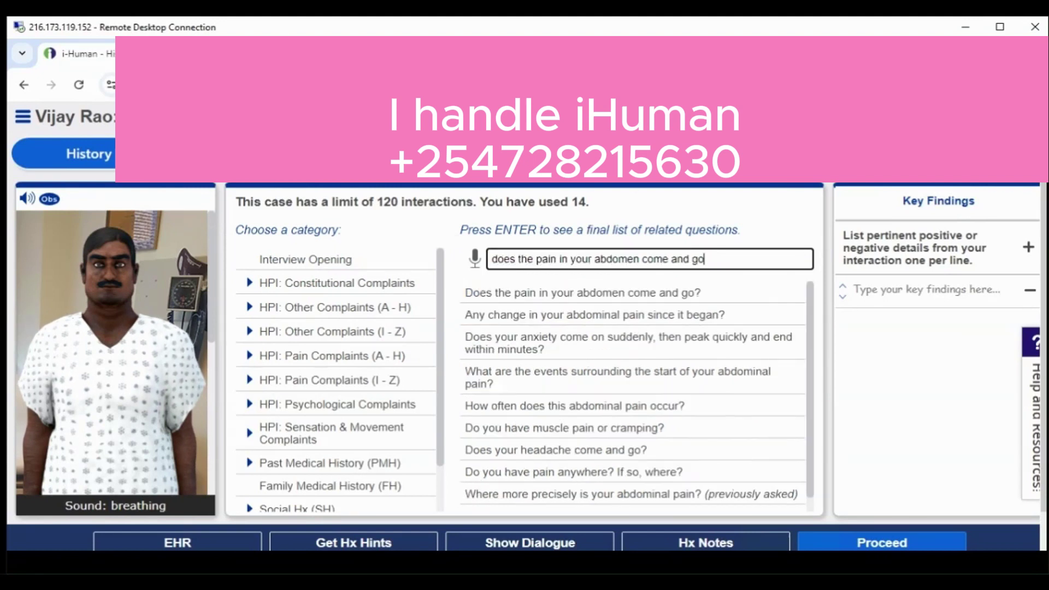
pyautogui.click(624, 295)
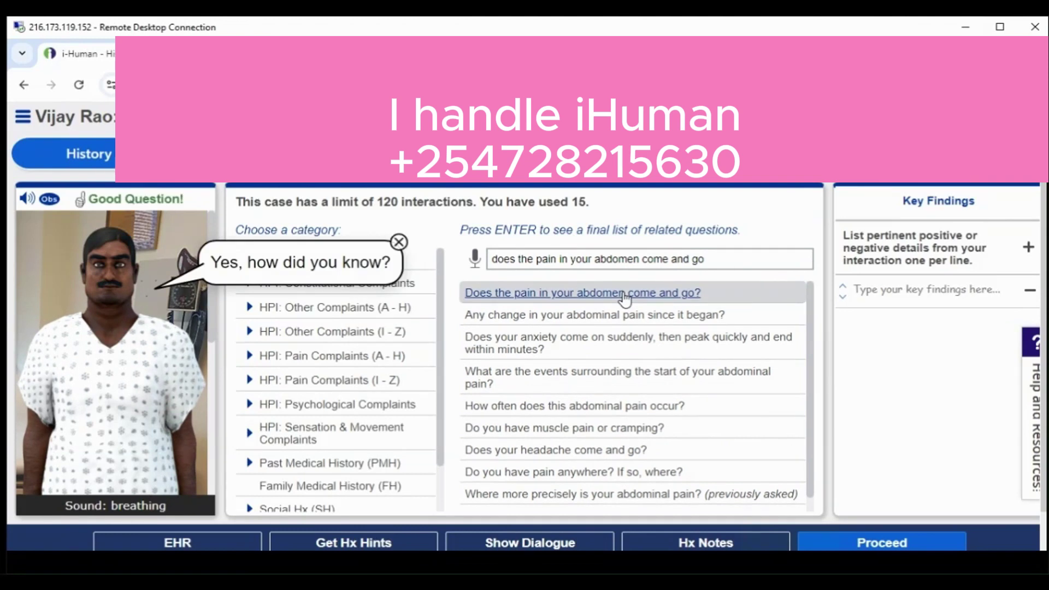
# Edit the query to ask whether anything makes the pain in the abdomen better or worse, and ask the matching question
pyautogui.click(517, 259)
pyautogui.write('anything make t')
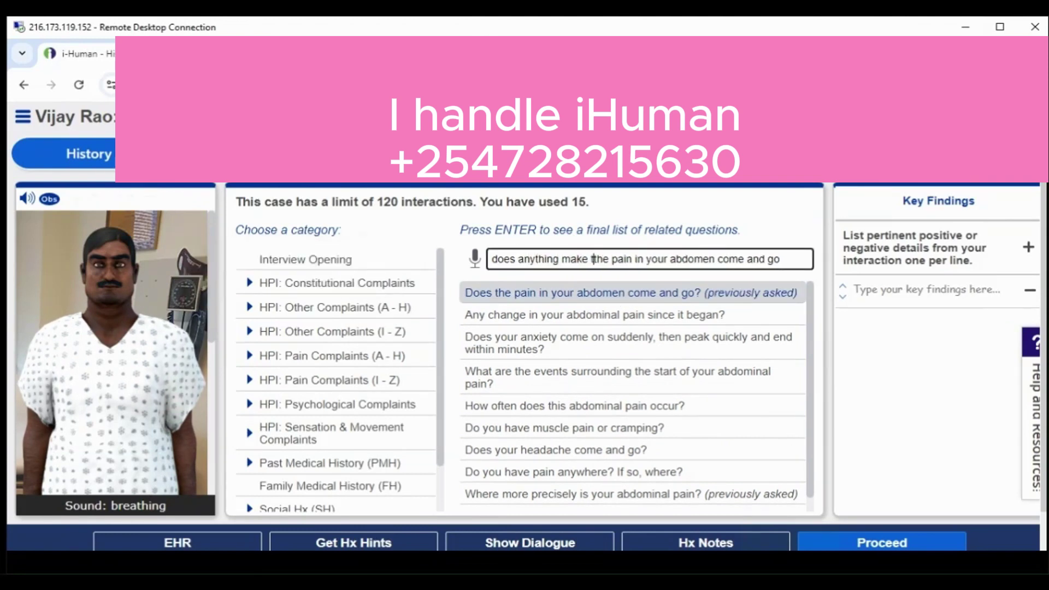
pyautogui.moveTo(787, 261); pyautogui.dragTo(723, 260)
pyautogui.press('BackSpace')
pyautogui.write('better or worse')
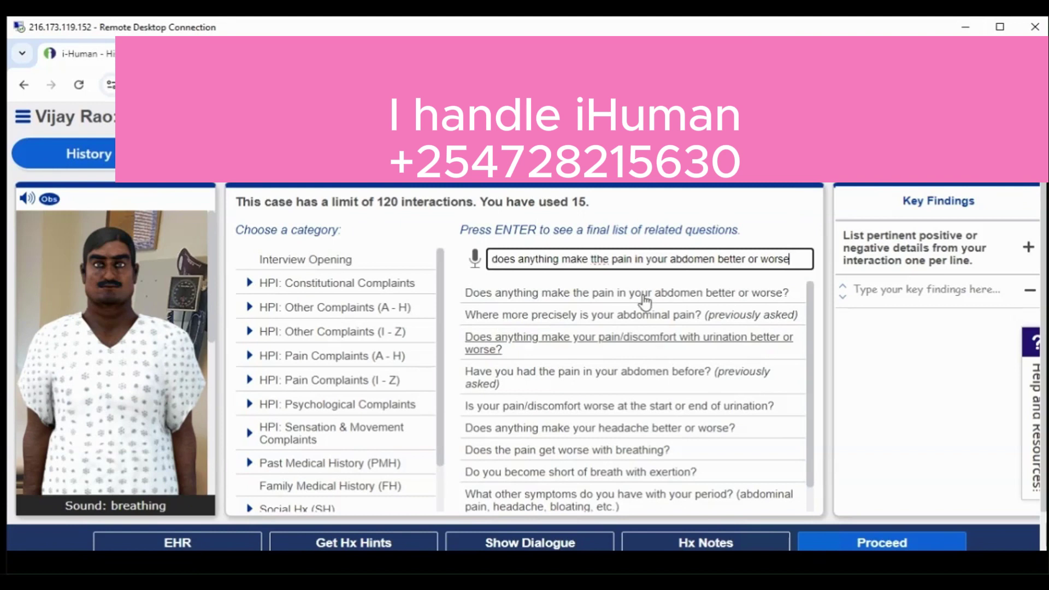
pyautogui.click(644, 296)
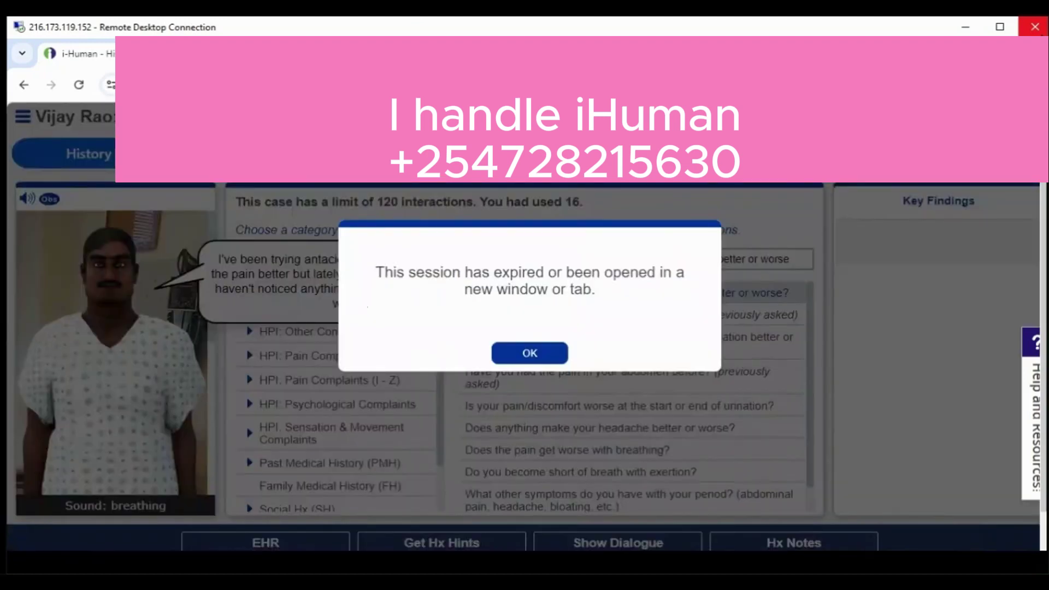
# Dismiss the session-expired notice, then search for and ask "What treatments have you had for your abdominal pain?"
pyautogui.click(529, 357)
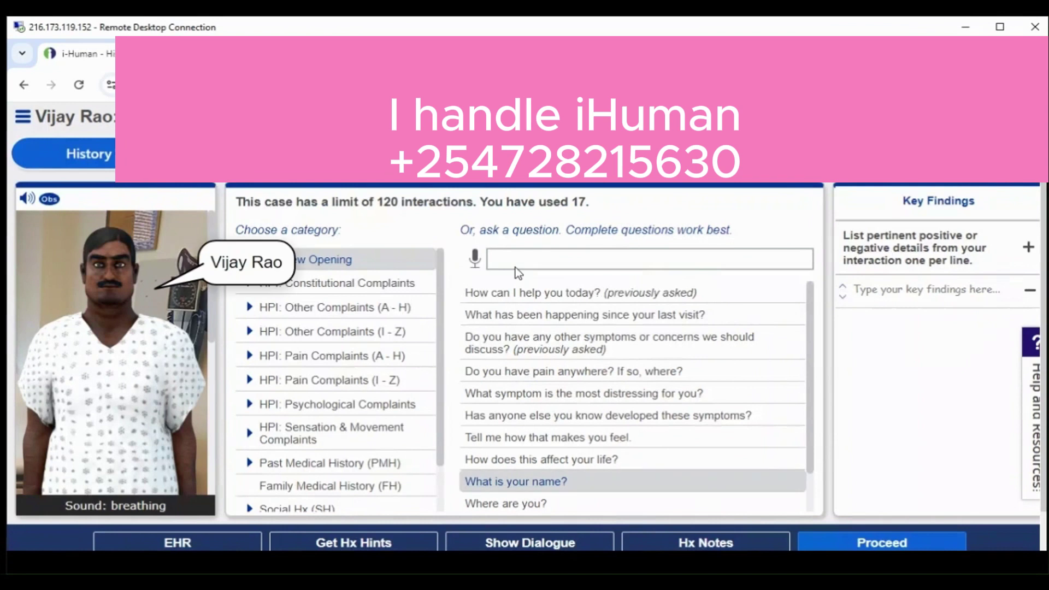
pyautogui.click(516, 256)
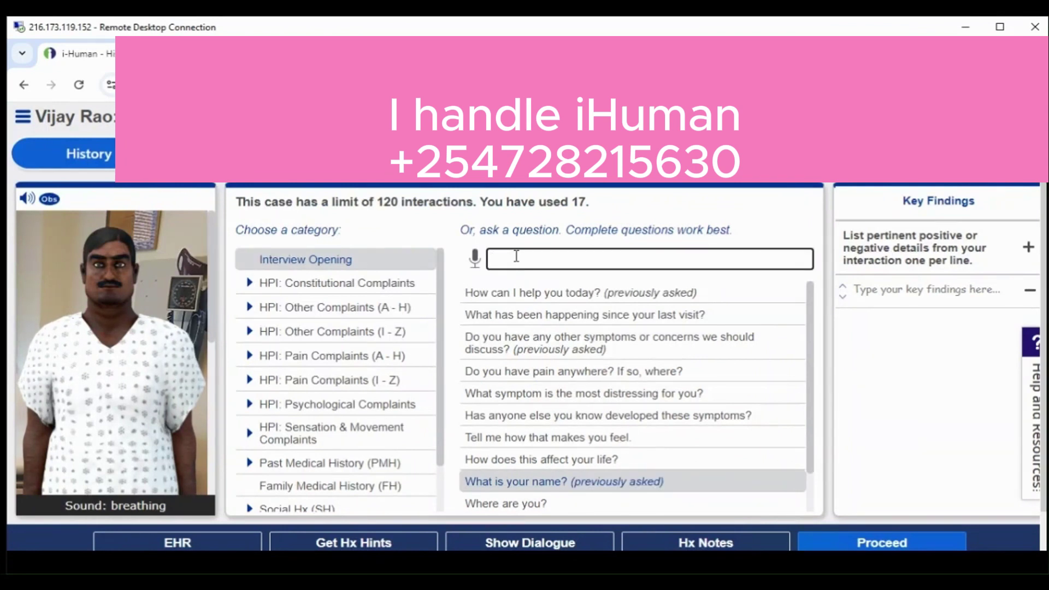
pyautogui.write('What treatments')
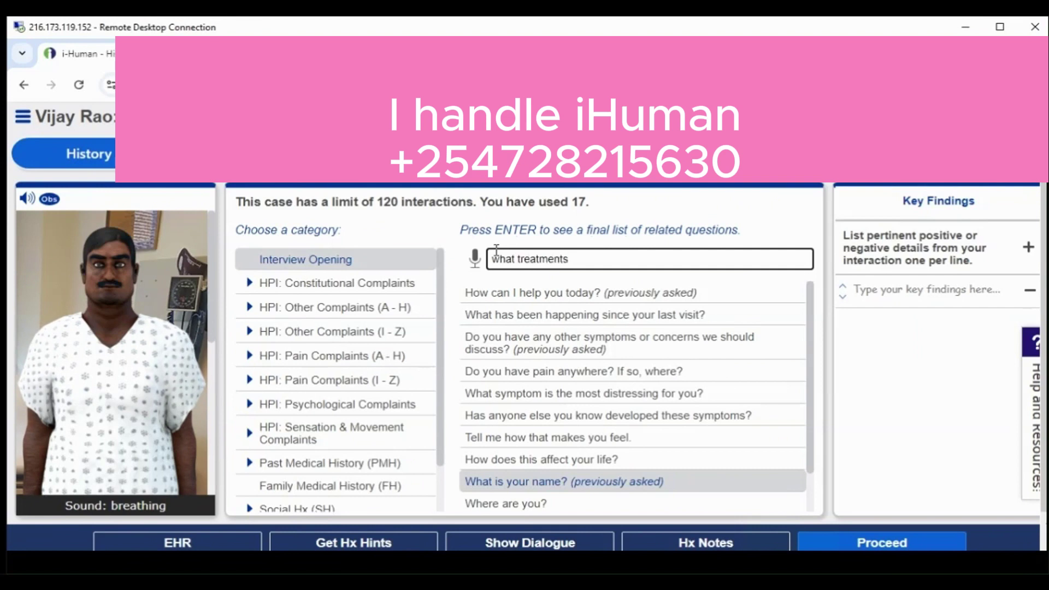
pyautogui.write(' have you had for your abdomina pain')
pyautogui.click(540, 296)
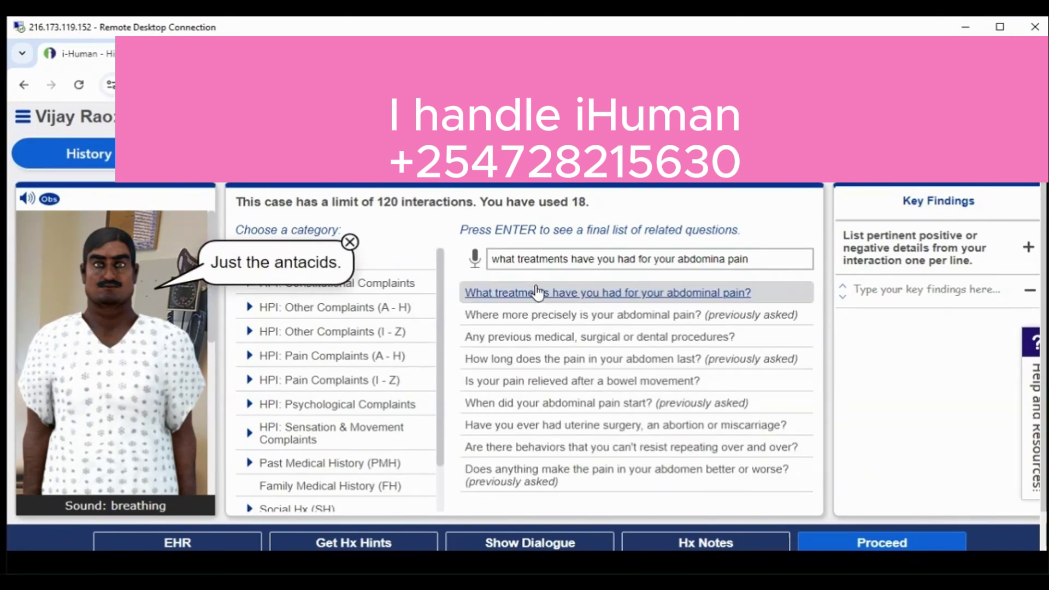
# Change the query to "how often does the abdominal pain occur" and ask how often this abdominal pain occurs
pyautogui.click(760, 265)
pyautogui.hotkey('ctrl', 'a')
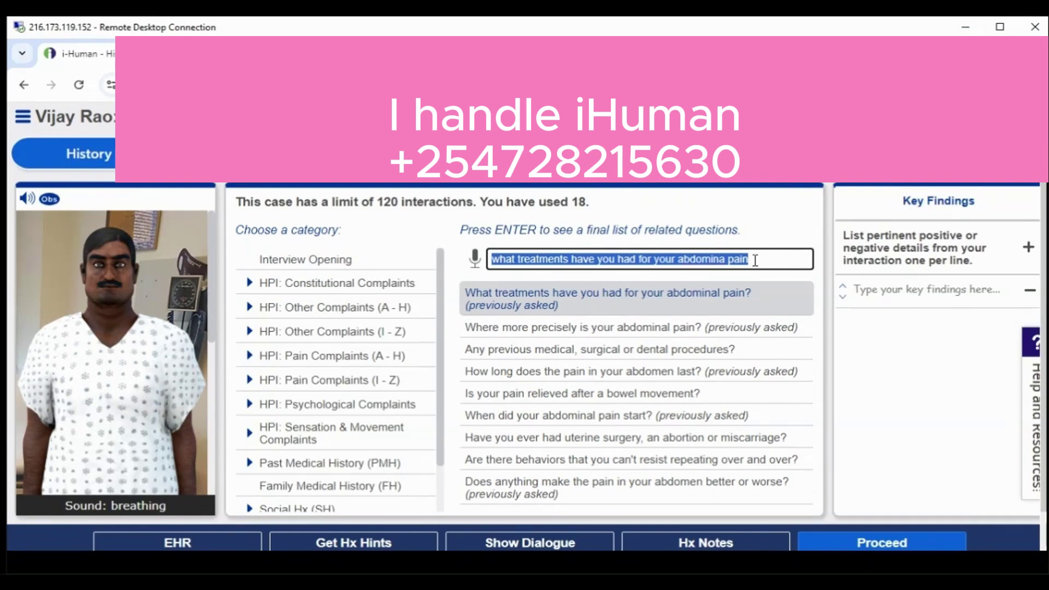
pyautogui.moveTo(680, 261); pyautogui.dragTo(491, 259)
pyautogui.write('how often does the')
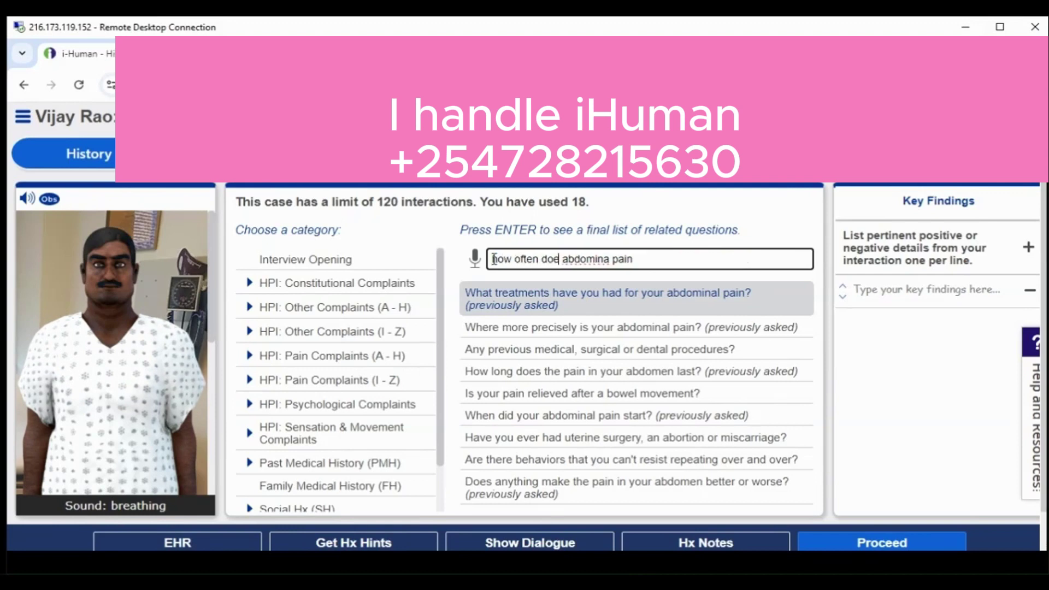
pyautogui.press('End')
pyautogui.write('occur')
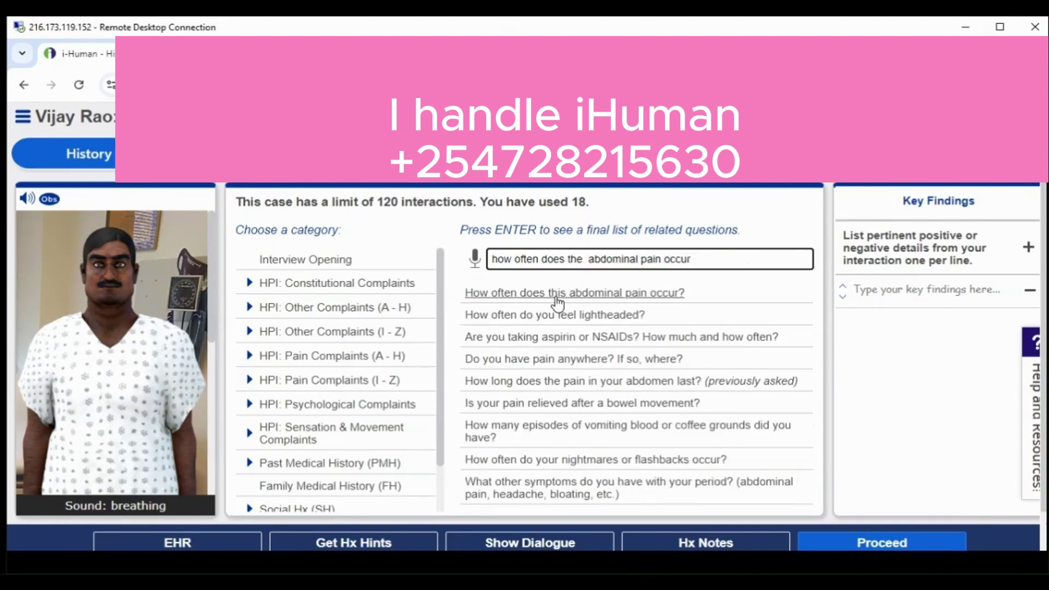
pyautogui.click(573, 295)
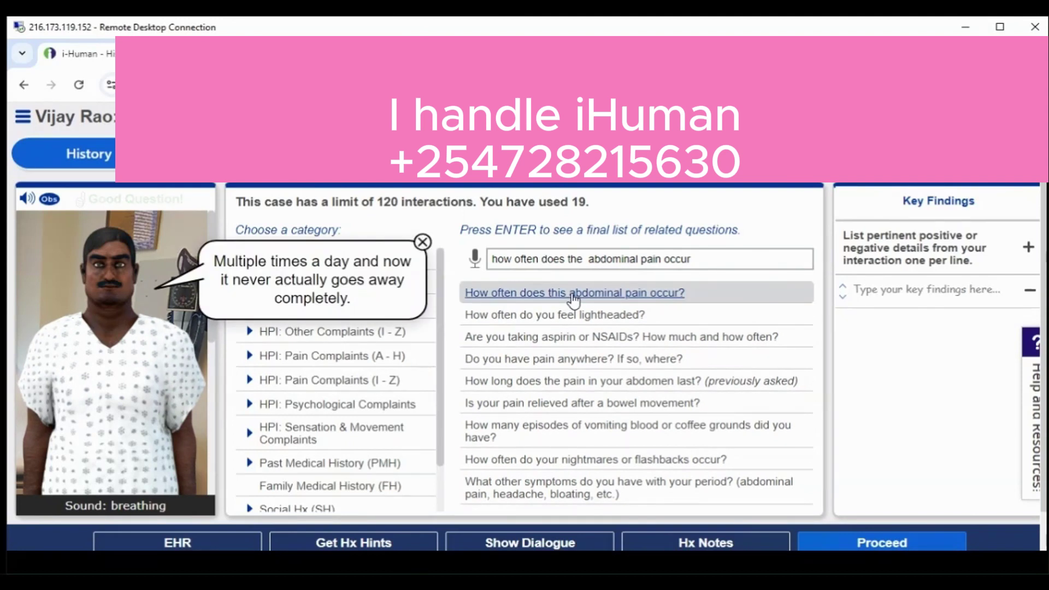
# Change the query to "how severe (1-10 scale) is abdominal pain" and ask the patient to rate the abdominal pain's severity
pyautogui.click(583, 259)
pyautogui.press('BackSpace')
pyautogui.press('BackSpace')
pyautogui.press('BackSpace')
pyautogui.press('BackSpace')
pyautogui.press('BackSpace')
pyautogui.press('BackSpace')
pyautogui.press('BackSpace')
pyautogui.press('BackSpace')
pyautogui.press('BackSpace')
pyautogui.press('BackSpace')
pyautogui.press('BackSpace')
pyautogui.press('BackSpace')
pyautogui.press('BackSpace')
pyautogui.press('BackSpace')
pyautogui.write('severe')
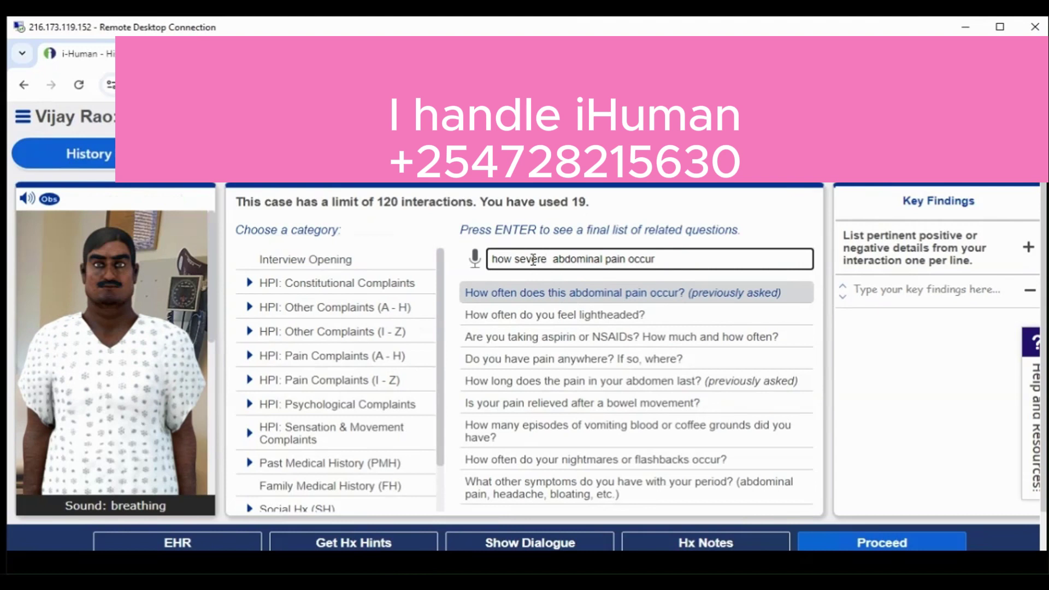
pyautogui.write(' ()1-10')
pyautogui.press('Left')
pyautogui.press('Left')
pyautogui.press('Left')
pyautogui.press('BackSpace')
pyautogui.press('Right')
pyautogui.press('Right')
pyautogui.press('Right')
pyautogui.press('Right')
pyautogui.write('scale)')
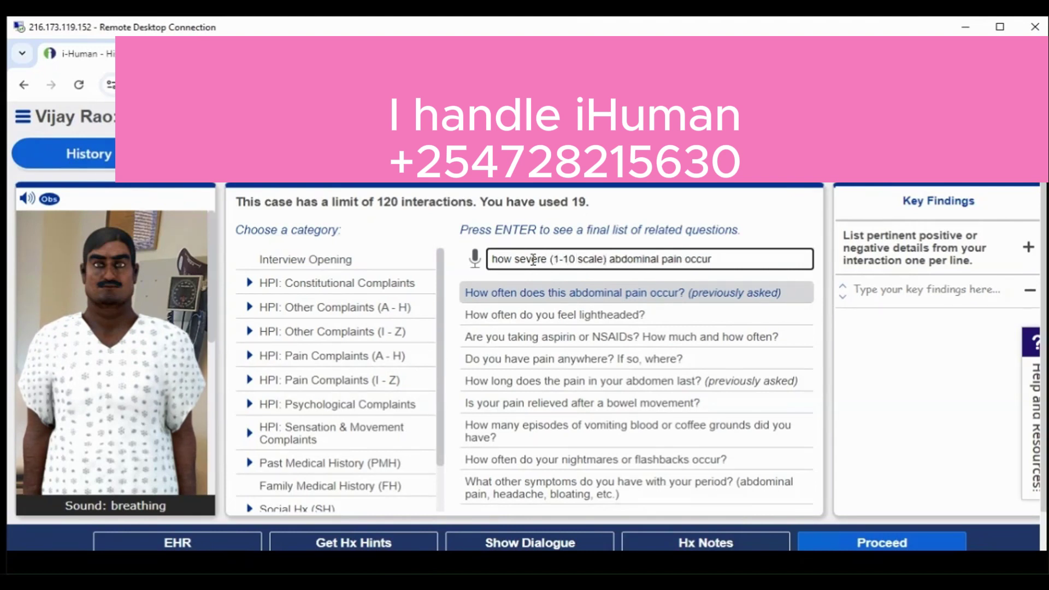
pyautogui.write(' is')
pyautogui.doubleClick(707, 260)
pyautogui.press('BackSpace')
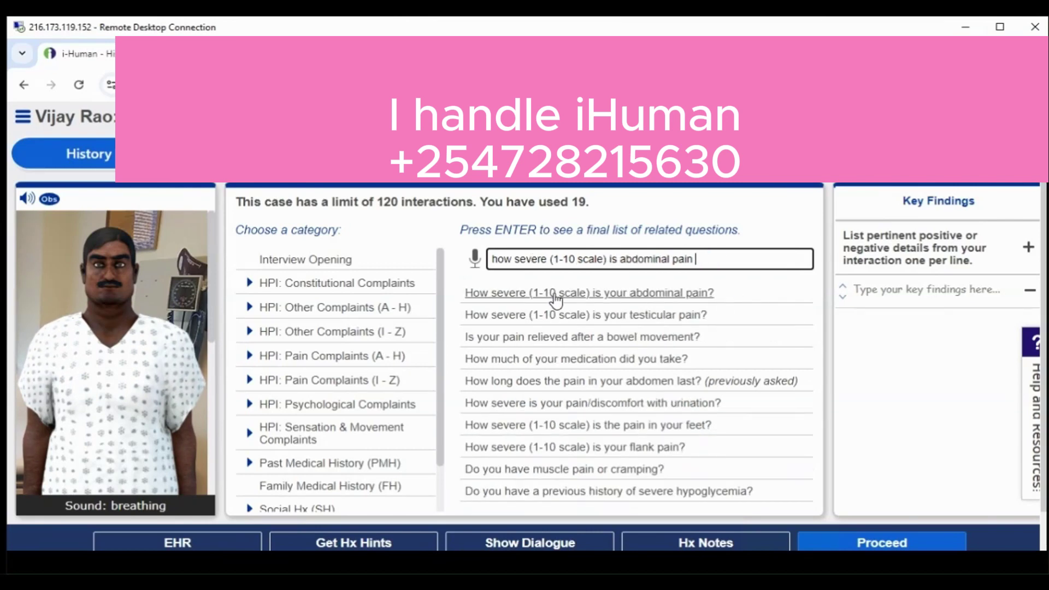
pyautogui.click(557, 295)
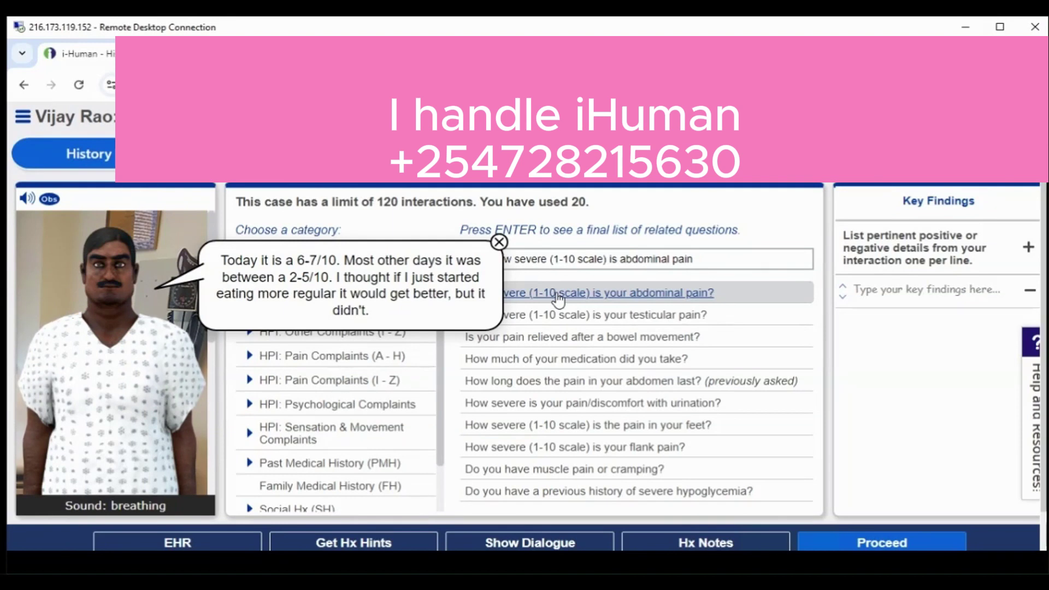
# Search for "herbal medications" and ask whether the patient is taking any over-the-counter or herbal medications
pyautogui.click(701, 258)
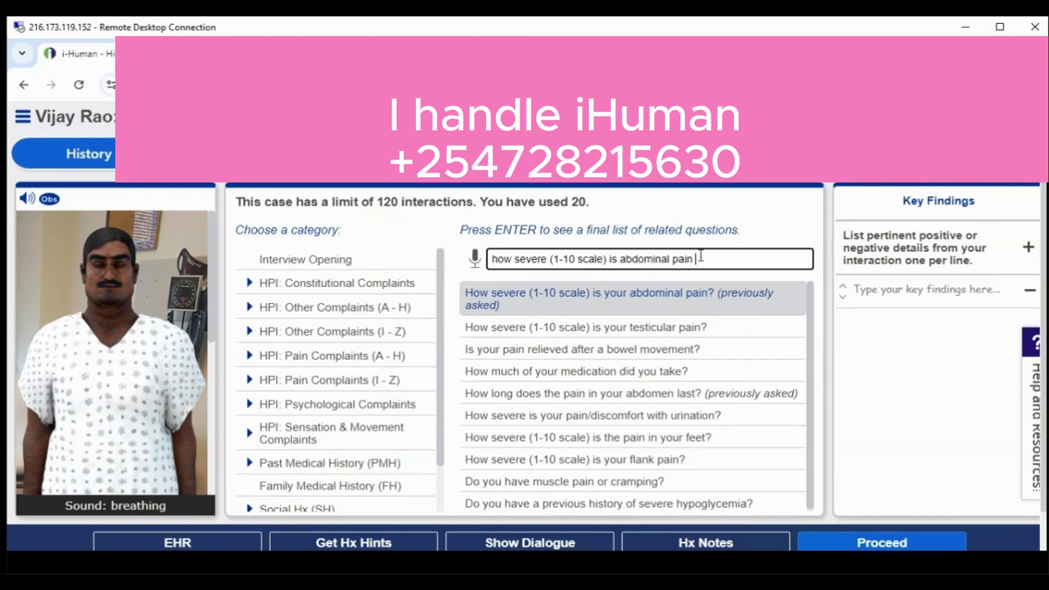
pyautogui.hotkey('ctrl', 'a')
pyautogui.write('herbal medications')
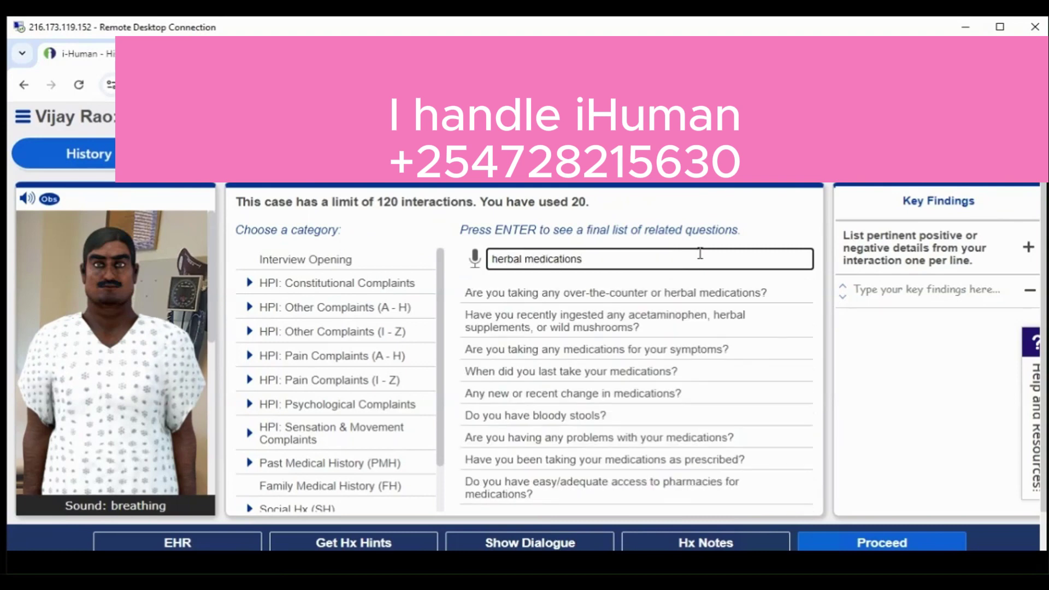
pyautogui.click(632, 298)
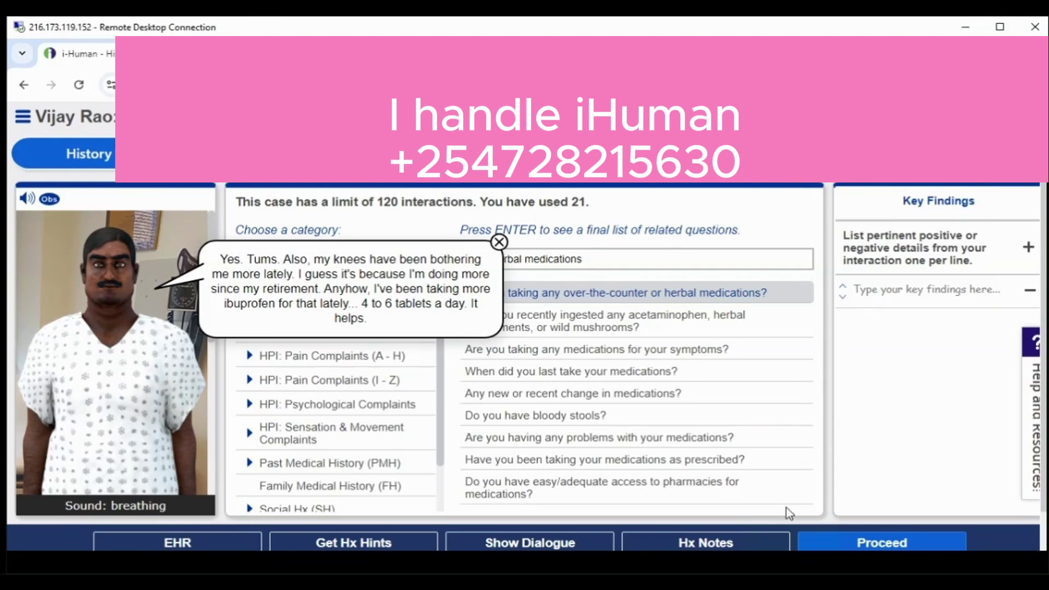
# Change the query to "prescription medications" and ask whether the patient is taking any prescription medications
pyautogui.doubleClick(516, 256)
pyautogui.write('prescription')
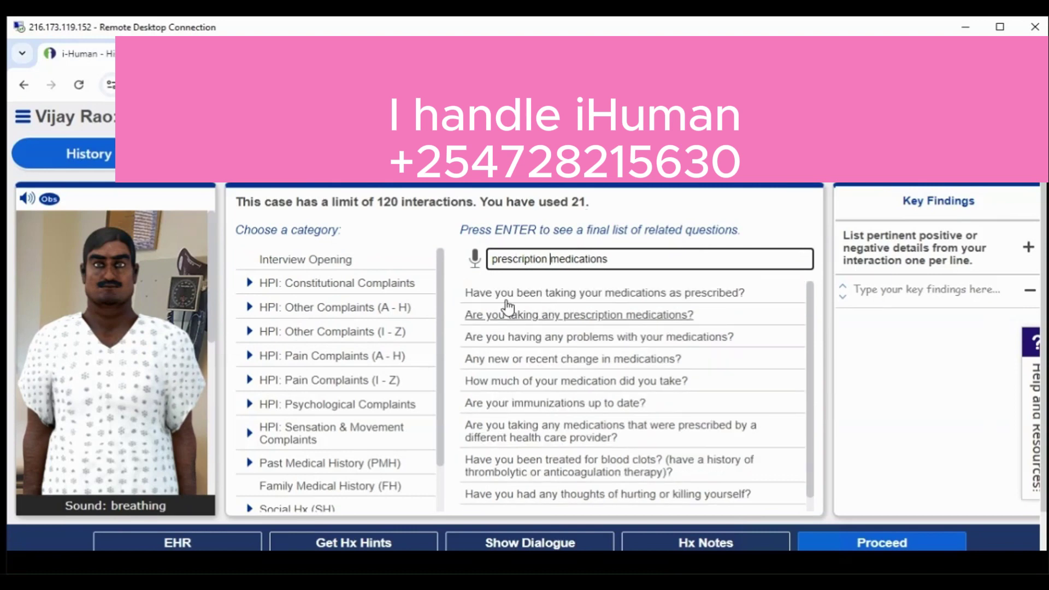
pyautogui.click(605, 322)
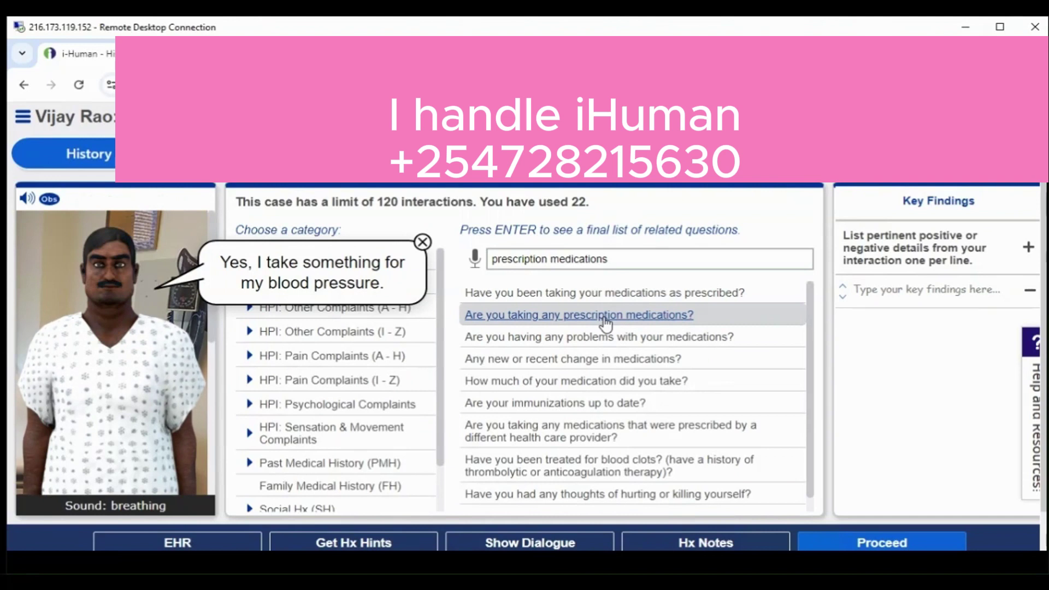
# Change the question query to "smoke" and ask the patient how much he smokes a day
pyautogui.scroll(-1, 578, 390)
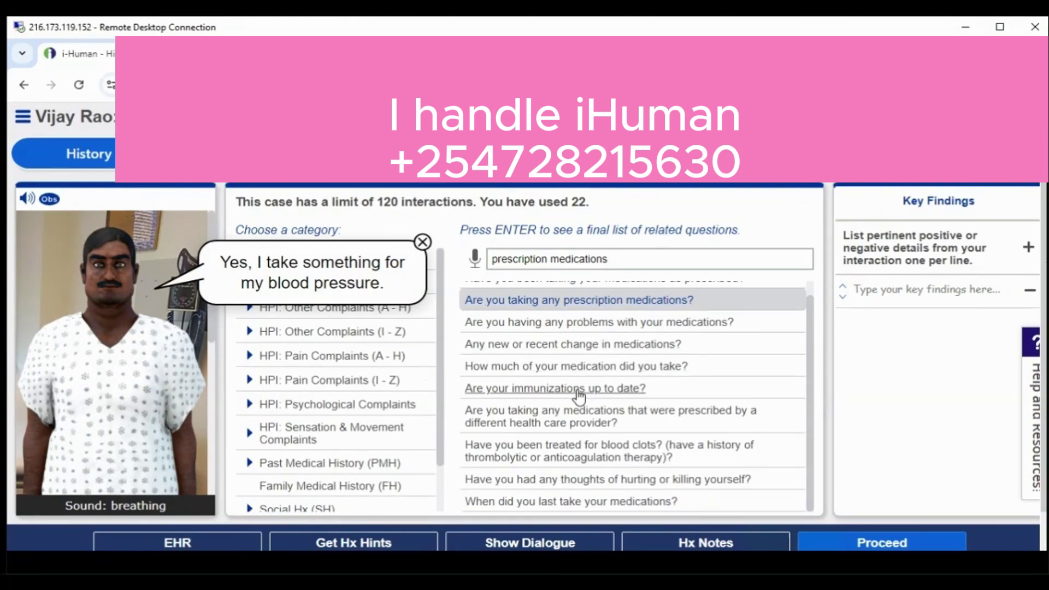
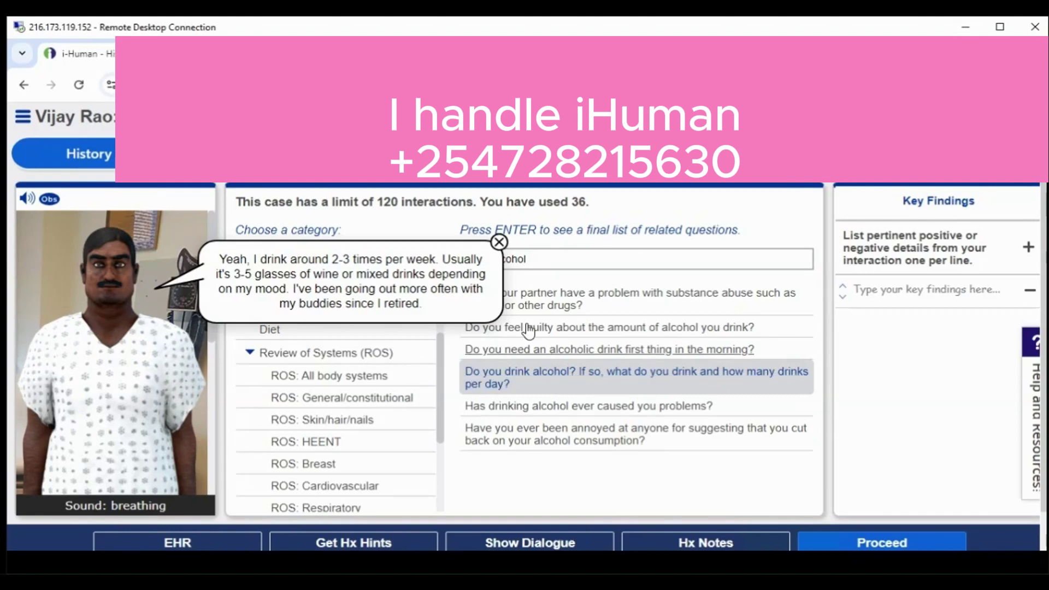
pyautogui.doubleClick(516, 258)
pyautogui.write('smoke')
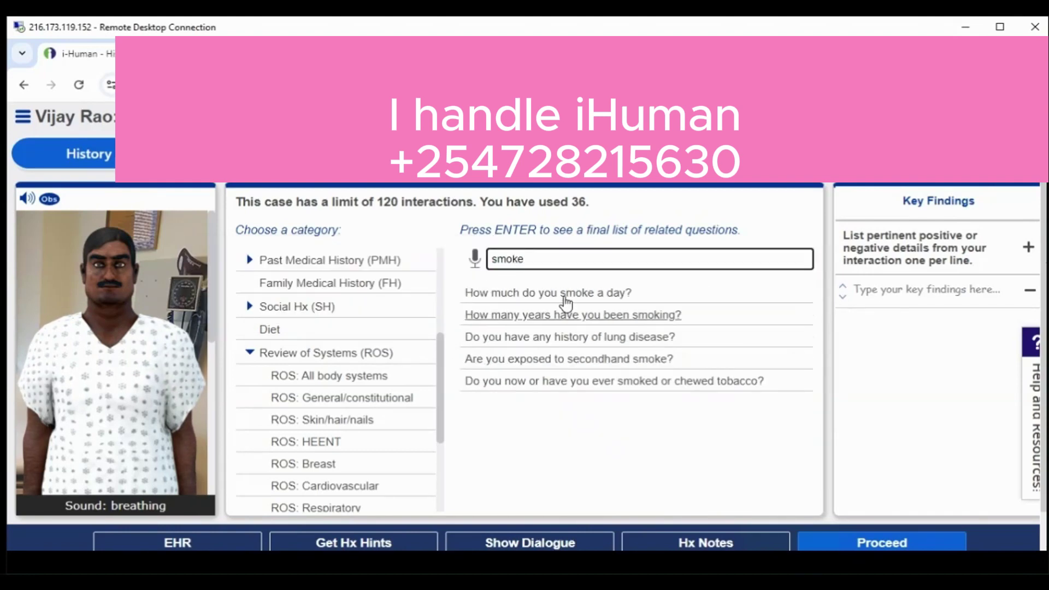
pyautogui.click(565, 297)
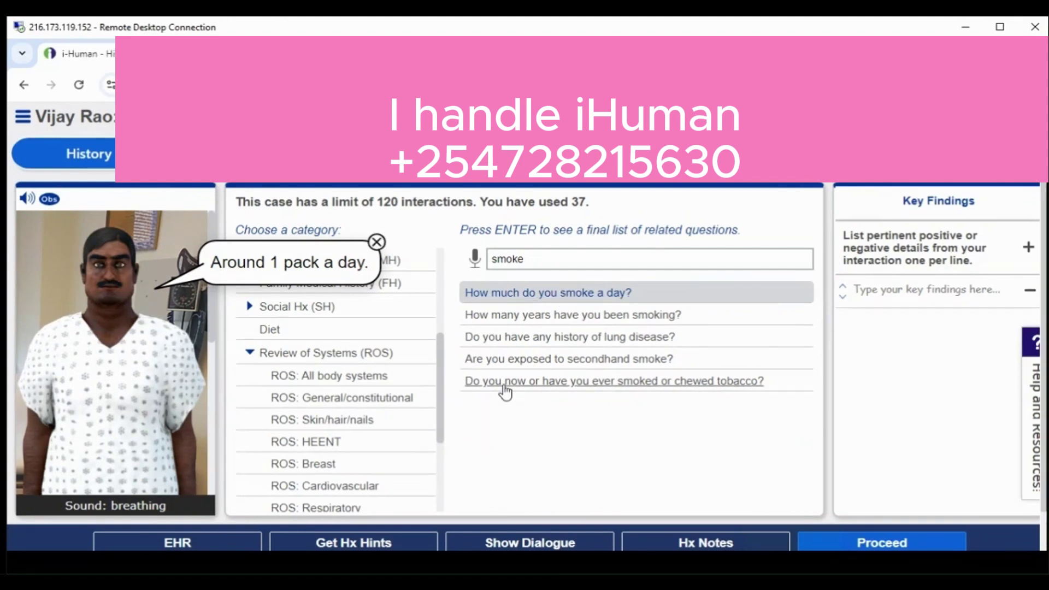
# Search the questions for "shortness of breath" and clear the query
pyautogui.doubleClick(502, 258)
pyautogui.write('shortness of breath')
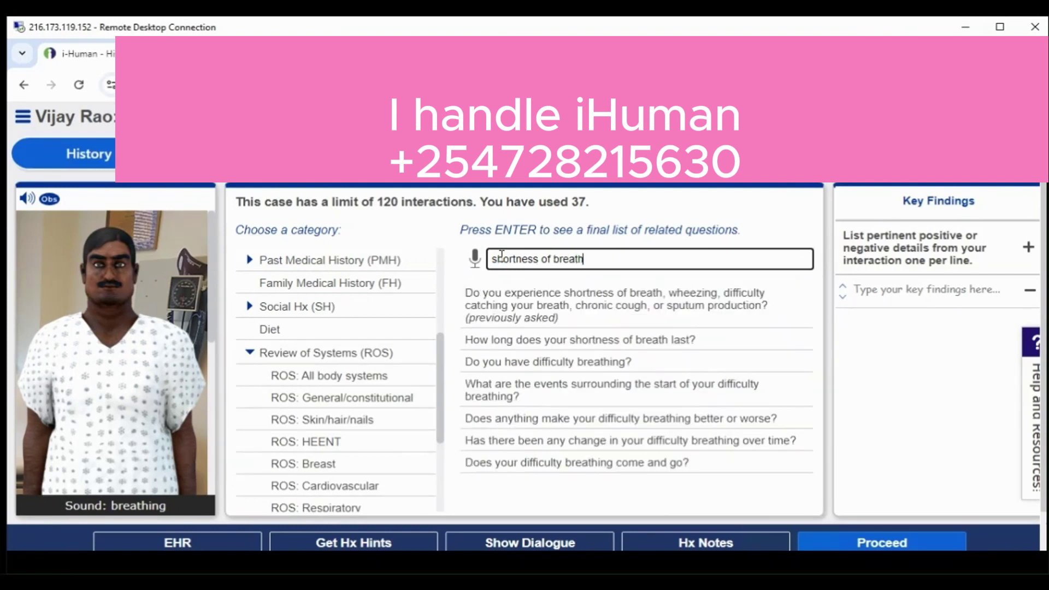
pyautogui.tripleClick(587, 255)
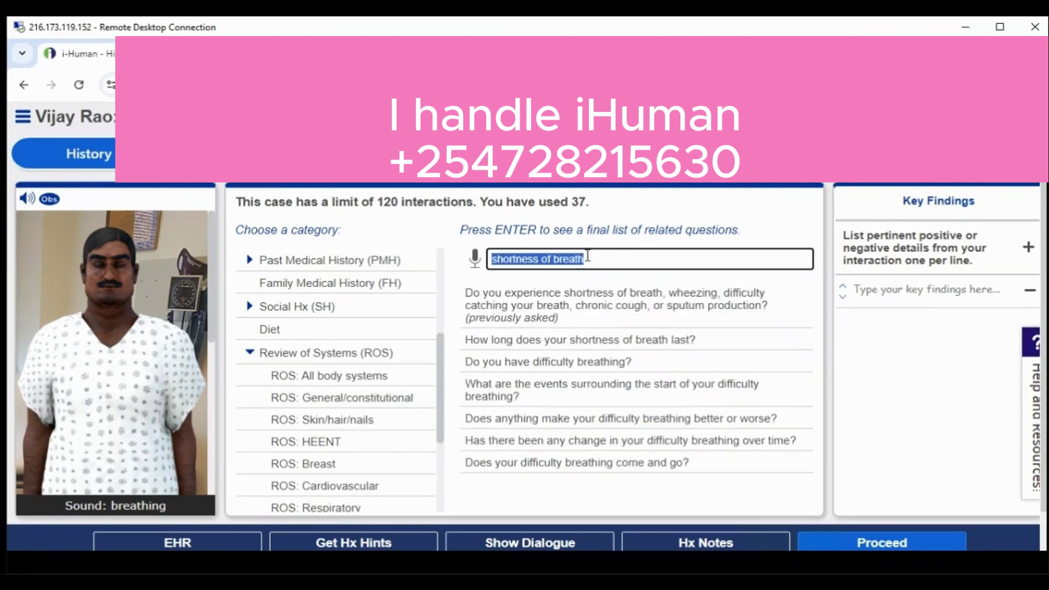
pyautogui.press('BackSpace')
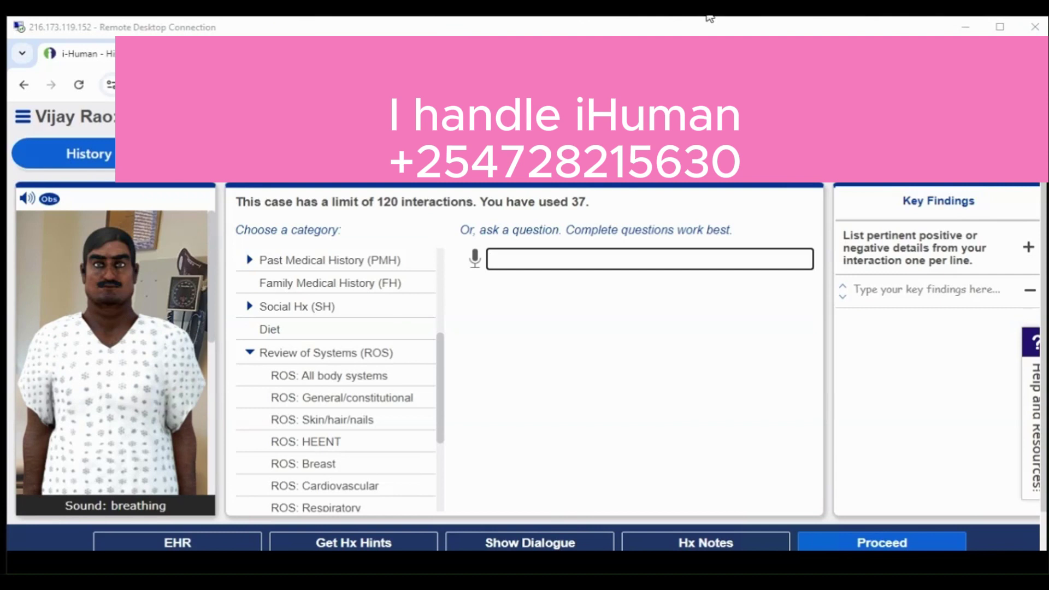
# Search for "does your pain awaken you from sleep" and ask the patient the matching question
pyautogui.write('does')
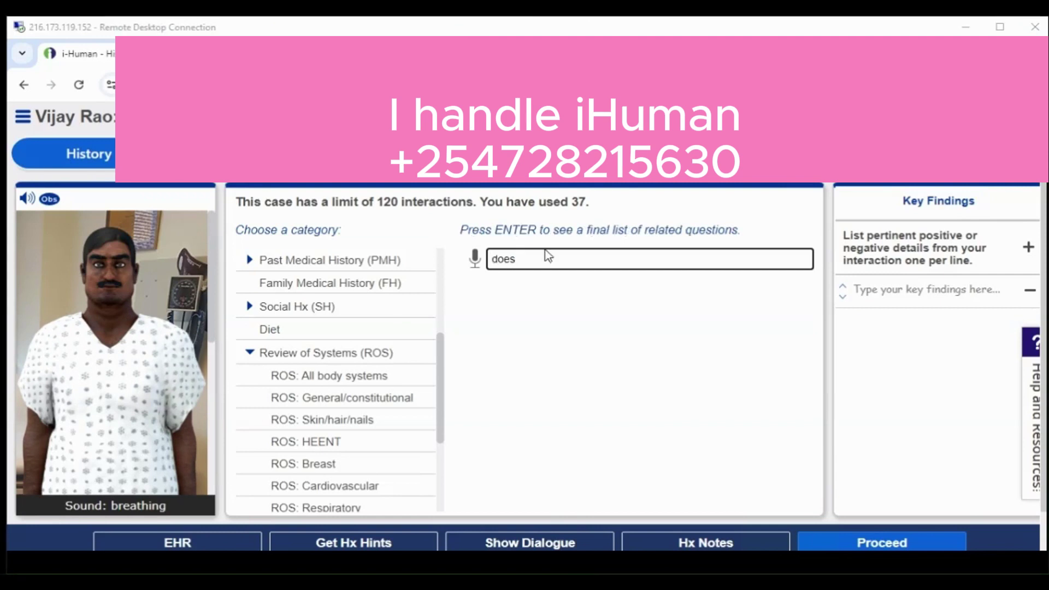
pyautogui.write(' y')
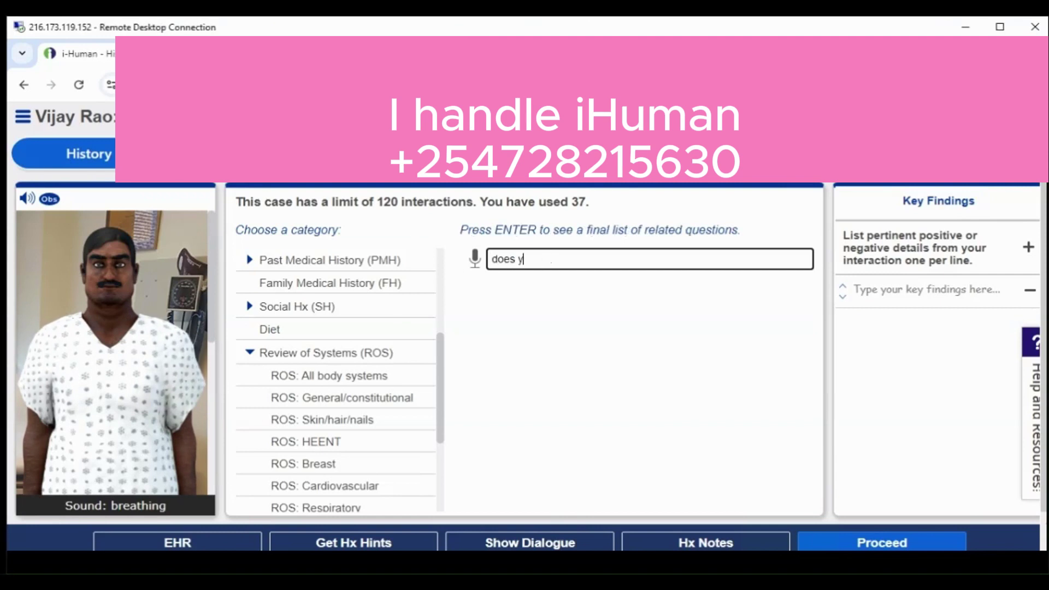
pyautogui.write('our pain awaken y')
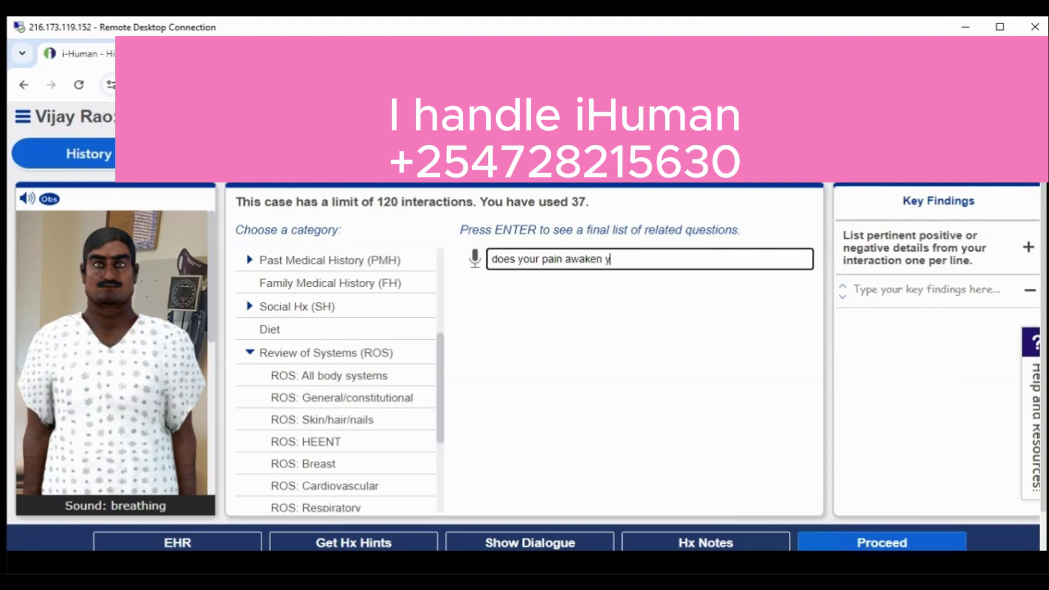
pyautogui.write('ou from sleep')
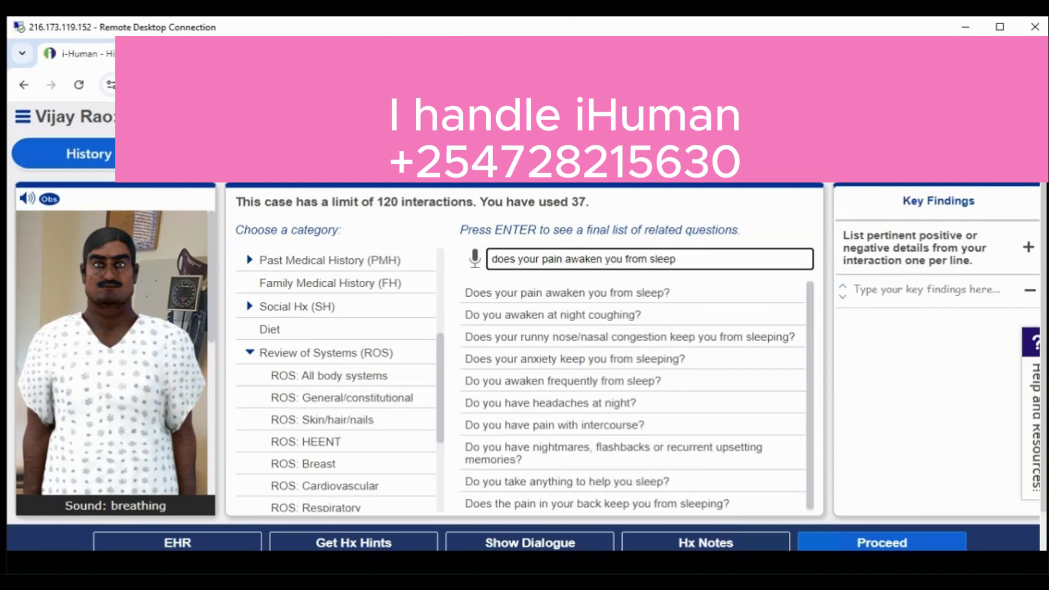
pyautogui.click(581, 295)
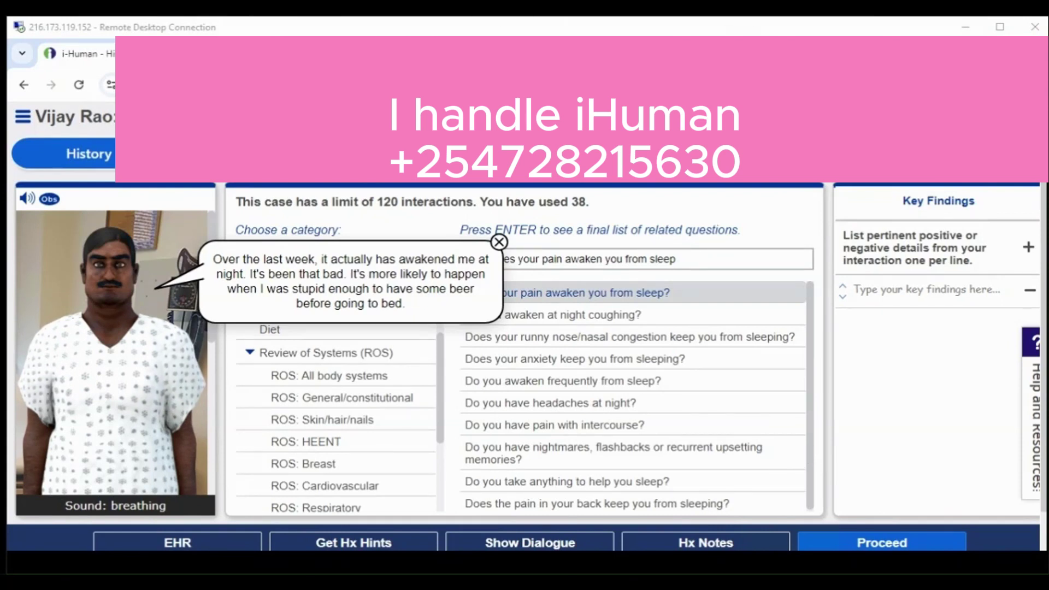
# Enter the first key finding: "Epigastric pain (now 7/10) has been gradually increasing over the last 2-3 months"
pyautogui.click(879, 291)
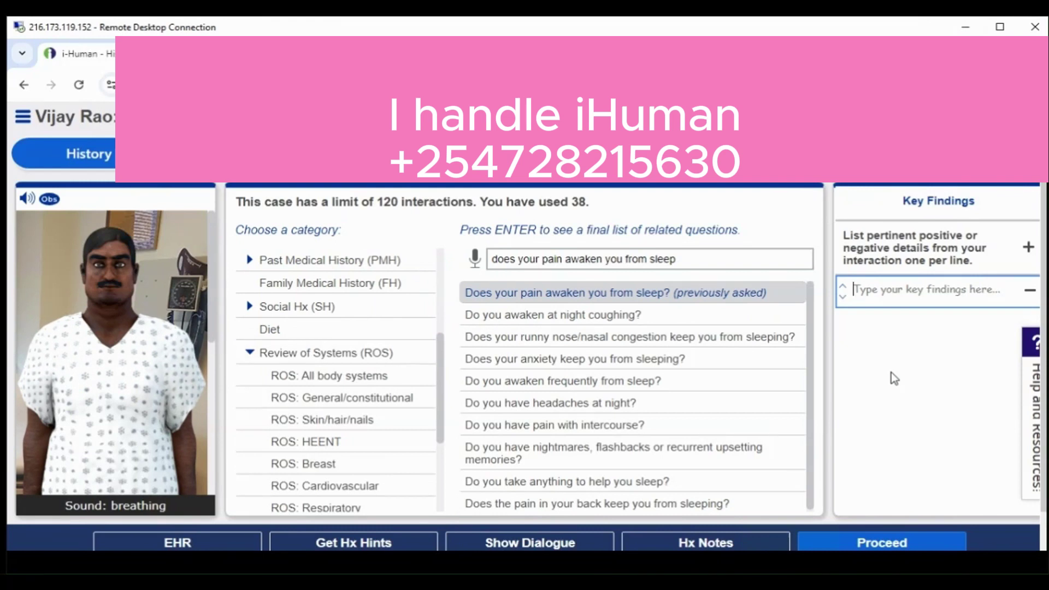
pyautogui.write('Epigastric pain')
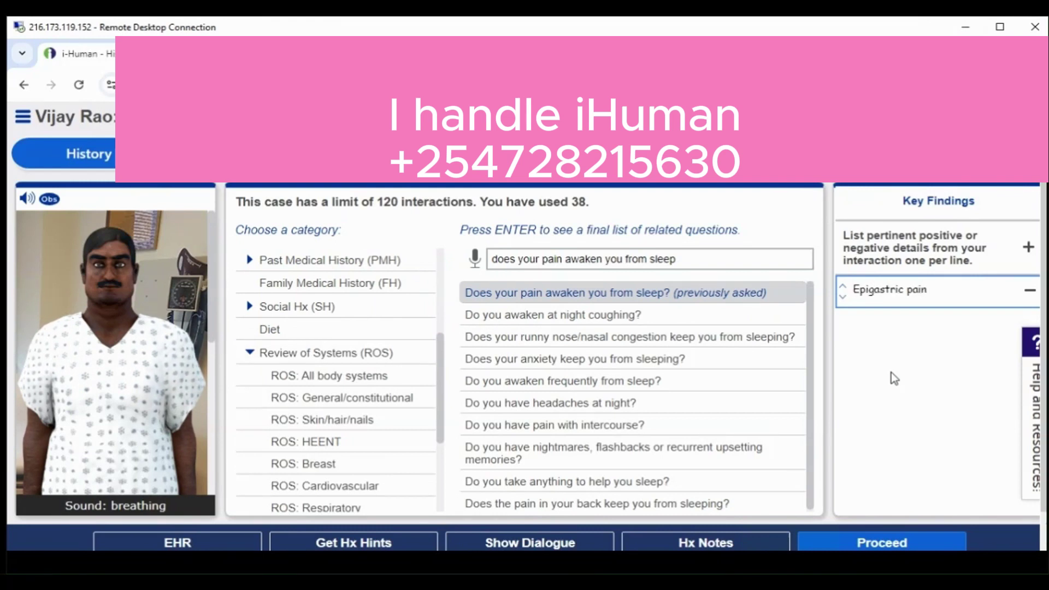
pyautogui.write(' (7/10')
pyautogui.doubleClick(942, 298)
pyautogui.write('now 7/10) has been grad')
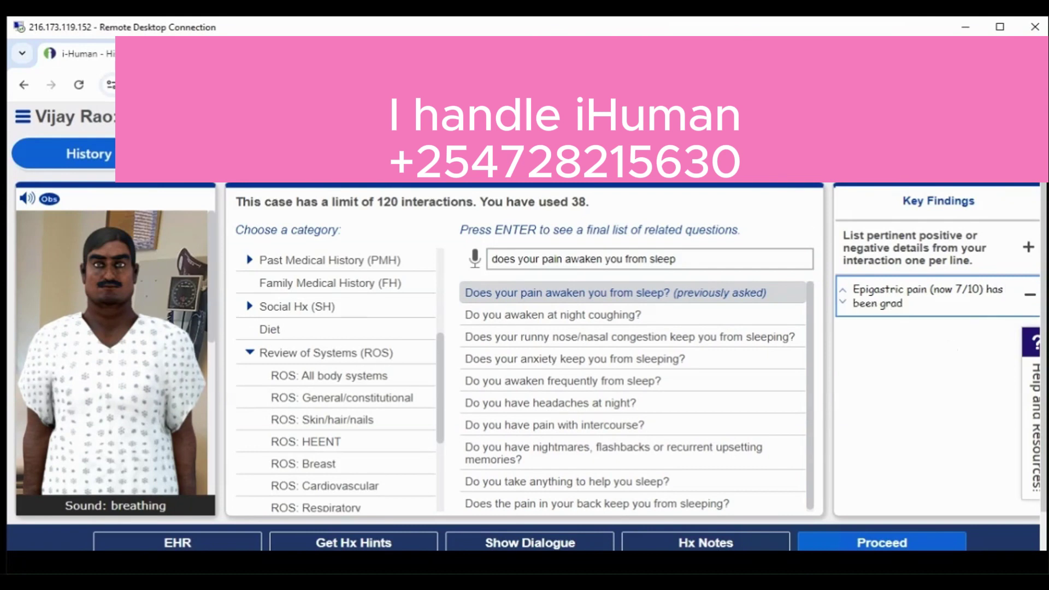
pyautogui.write('ually increasing over the last')
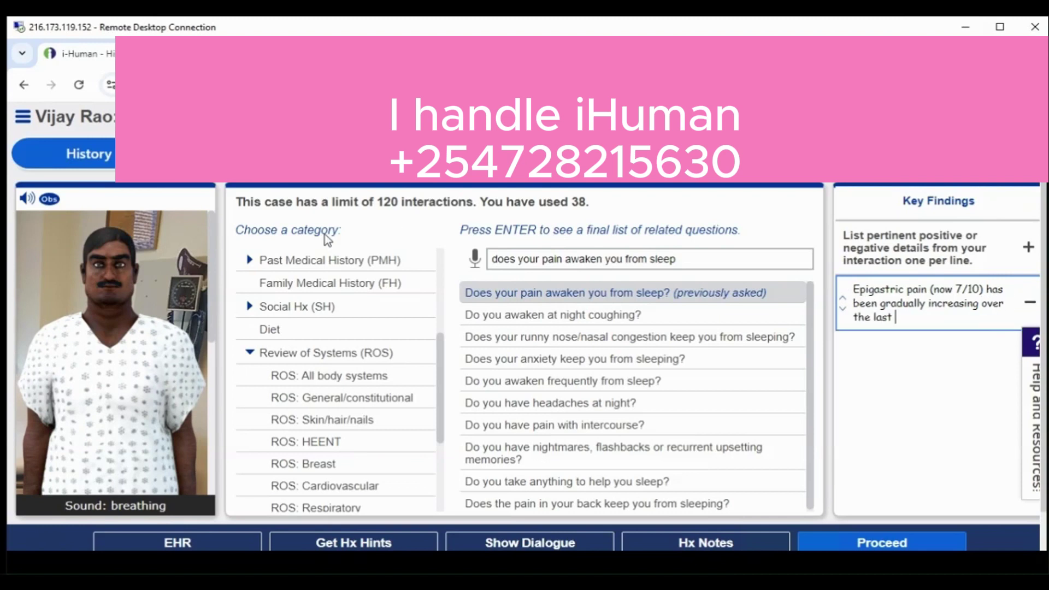
pyautogui.write(' 2-3 months')
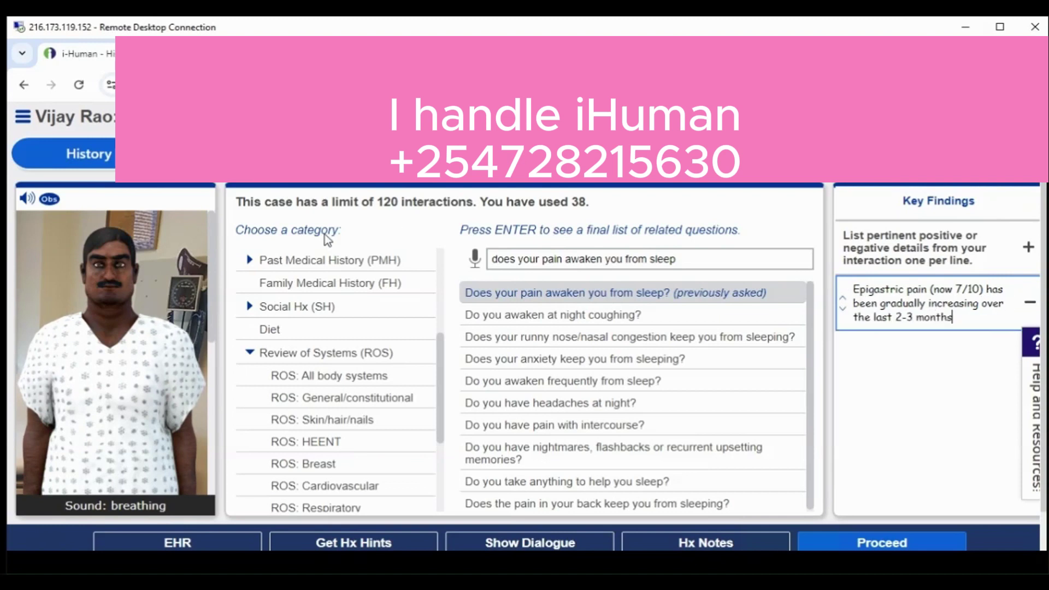
# Add the key findings "black stinky stool x3 weeks" and "weight loss of 10 lbs over 3 months" on separate lines
pyautogui.press('Return')
pyautogui.write('black stin')
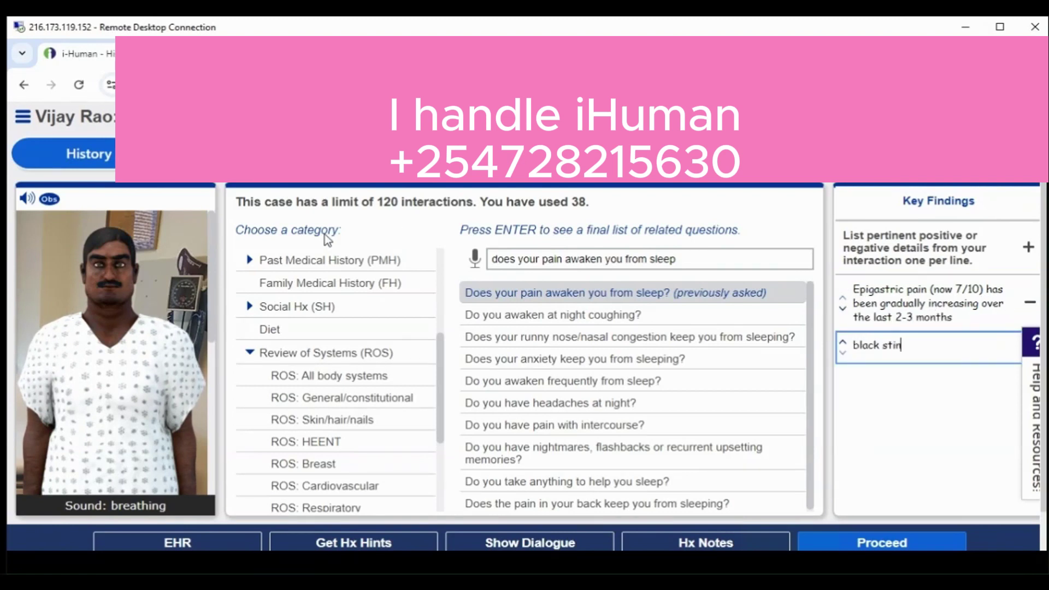
pyautogui.write('ky stool x3 weeks')
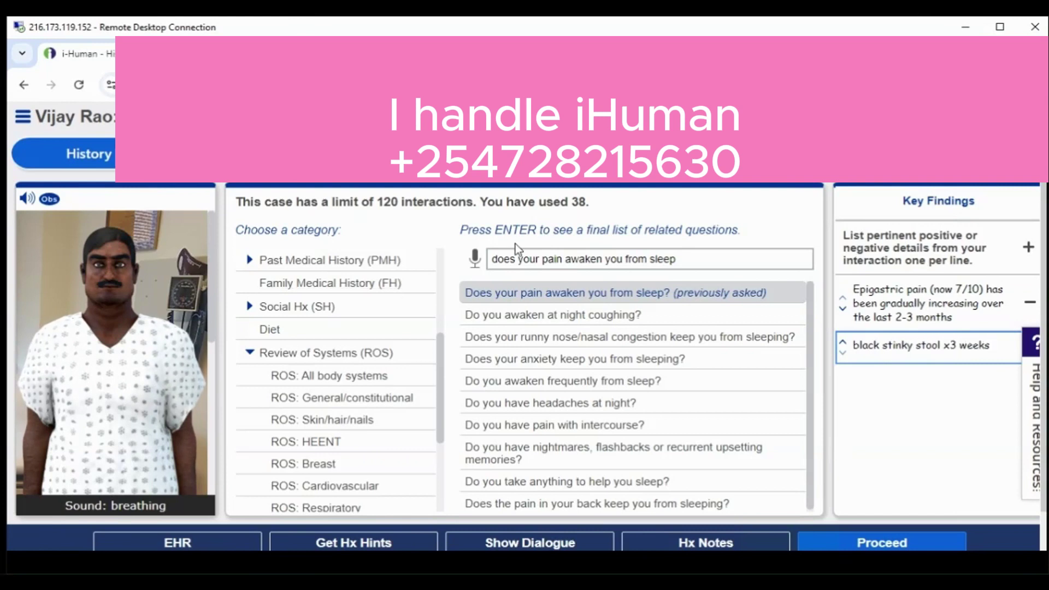
pyautogui.press('Return')
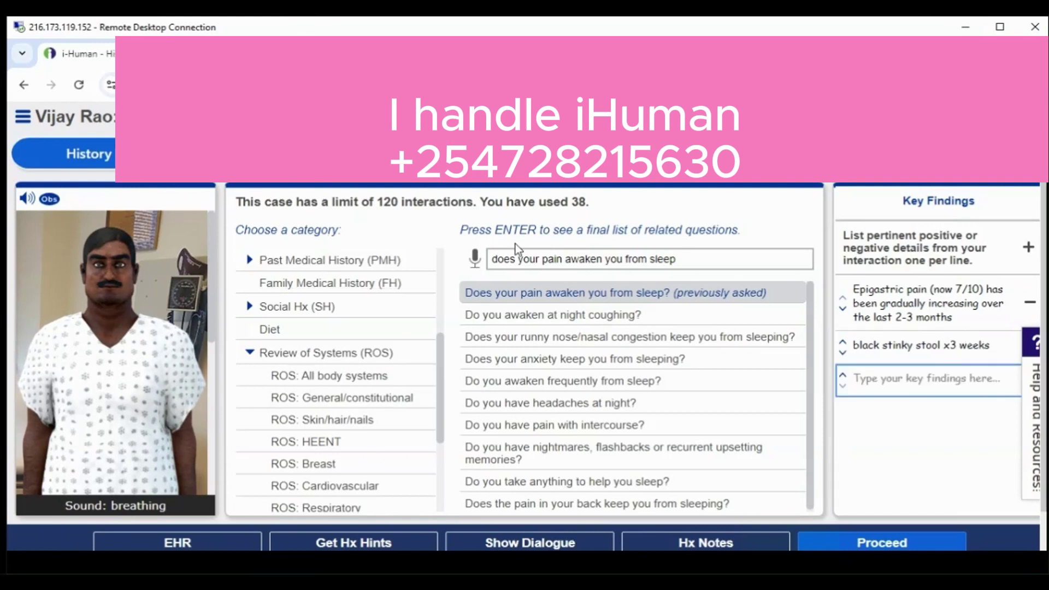
pyautogui.write('weight loss of')
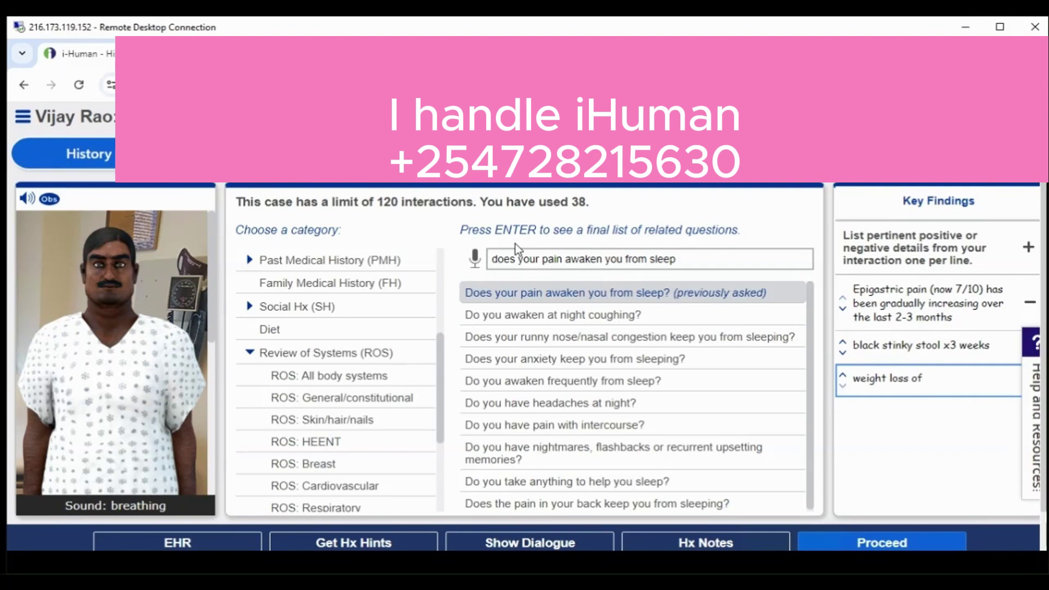
pyautogui.write(' 10 lbs over 3 months')
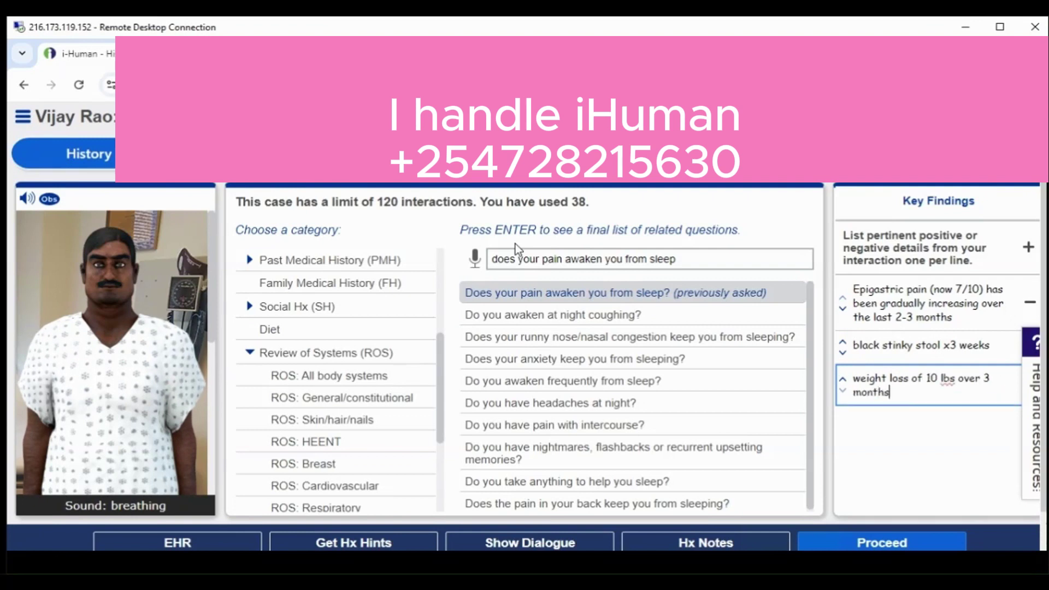
# Add "heartburn" and "tachycardia" as two separate key findings
pyautogui.press('Return')
pyautogui.write('heart')
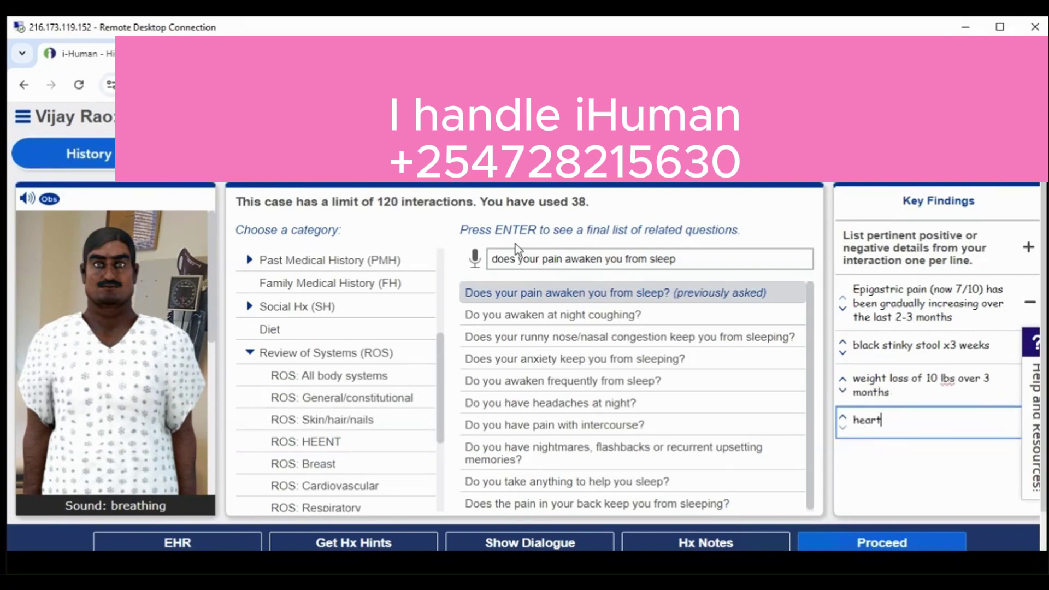
pyautogui.write('burn')
pyautogui.press('Return')
pyautogui.write('tachycaria')
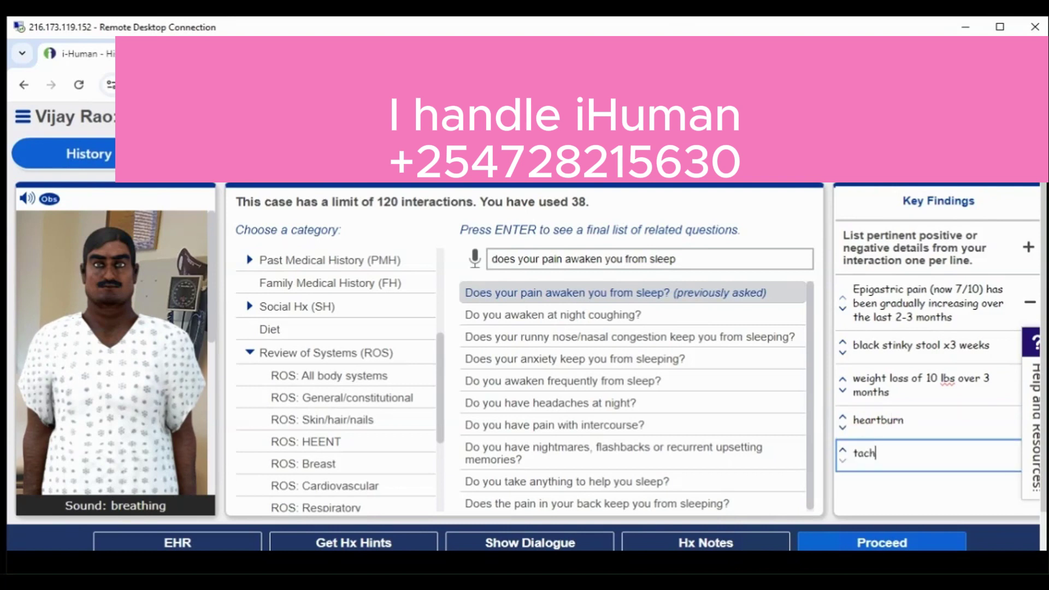
pyautogui.click(897, 453)
pyautogui.write('d')
# Add the key findings "pale conjunctiva" and "bilateral knee pain resulting in increased use of NSAIDS" on separate lines
pyautogui.press('Return')
pyautogui.write('pale con')
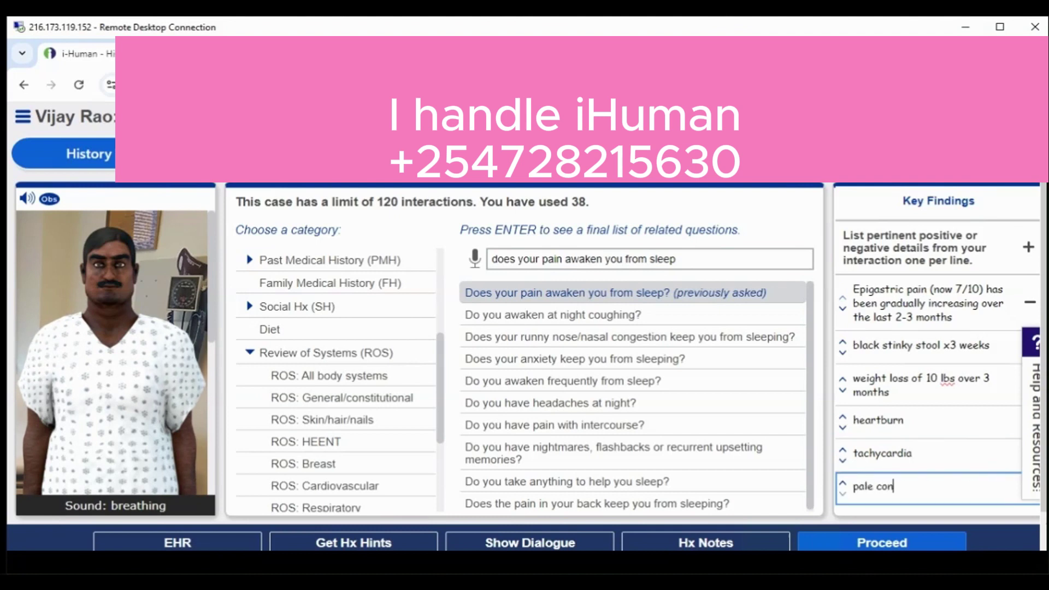
pyautogui.write('junctiva')
pyautogui.press('Return')
pyautogui.write('bilateral knee')
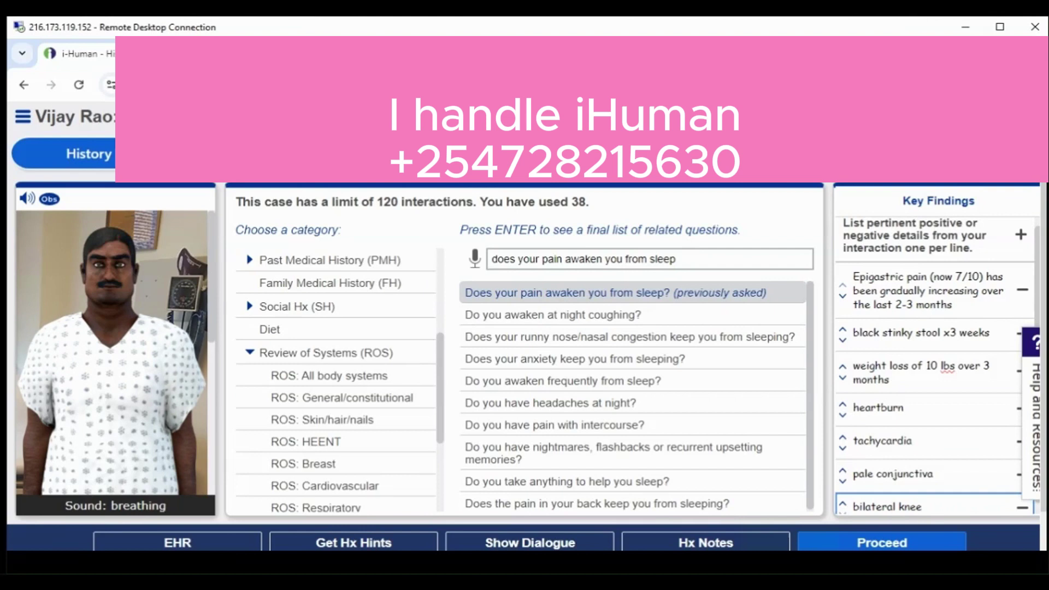
pyautogui.write(' upain res')
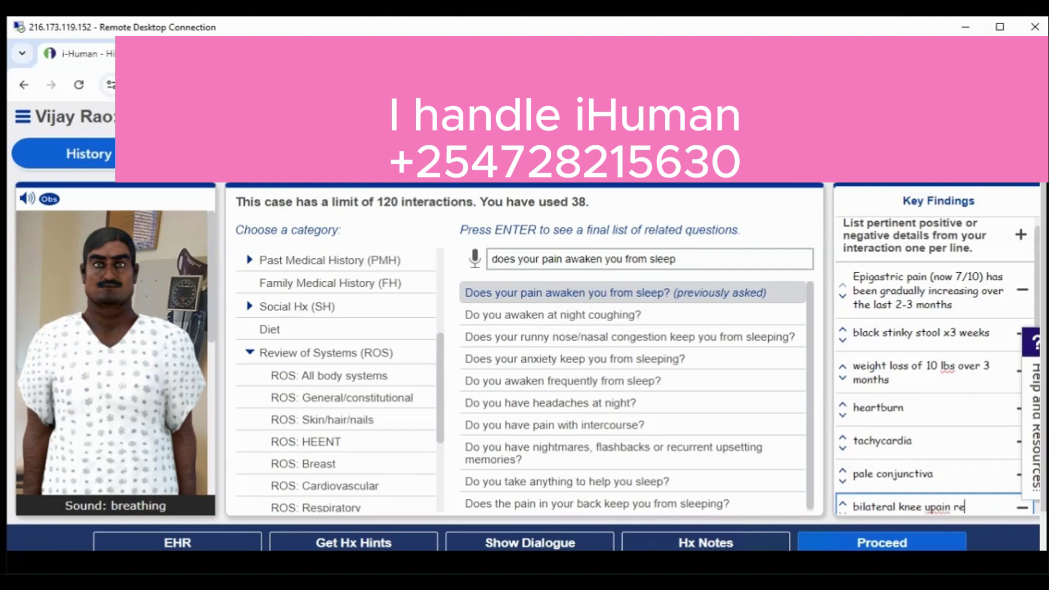
pyautogui.click(929, 507)
pyautogui.press('BackSpace')
pyautogui.press('End')
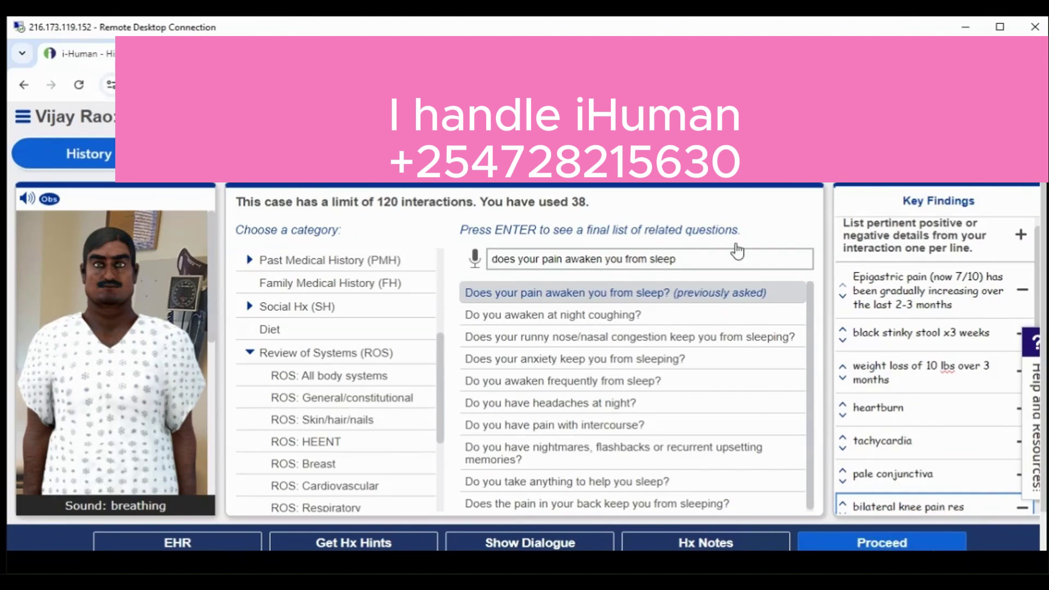
pyautogui.write('ulting in increased')
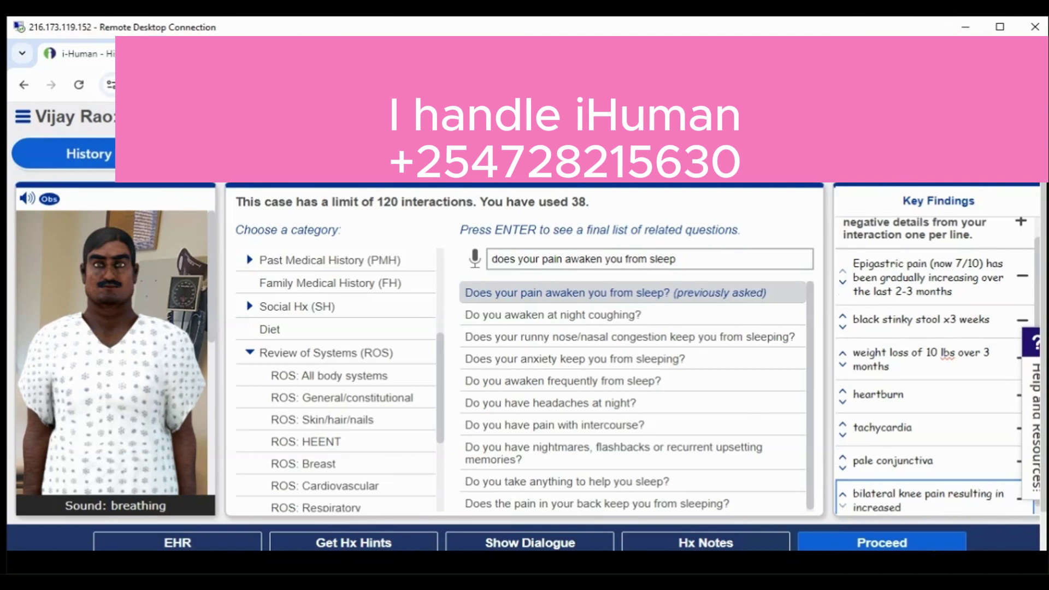
pyautogui.write(' use of NSAIDS')
# Add "fatigue" and "AS murmur" as further separate key findings
pyautogui.press('Return')
pyautogui.write('fatigue')
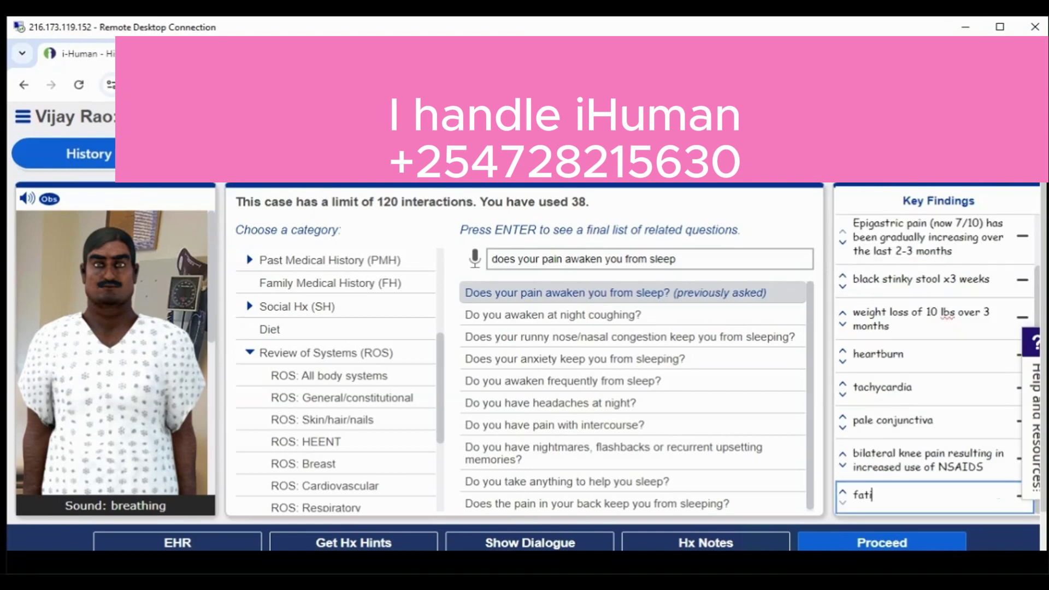
pyautogui.press('Return')
pyautogui.write('AS murmur')
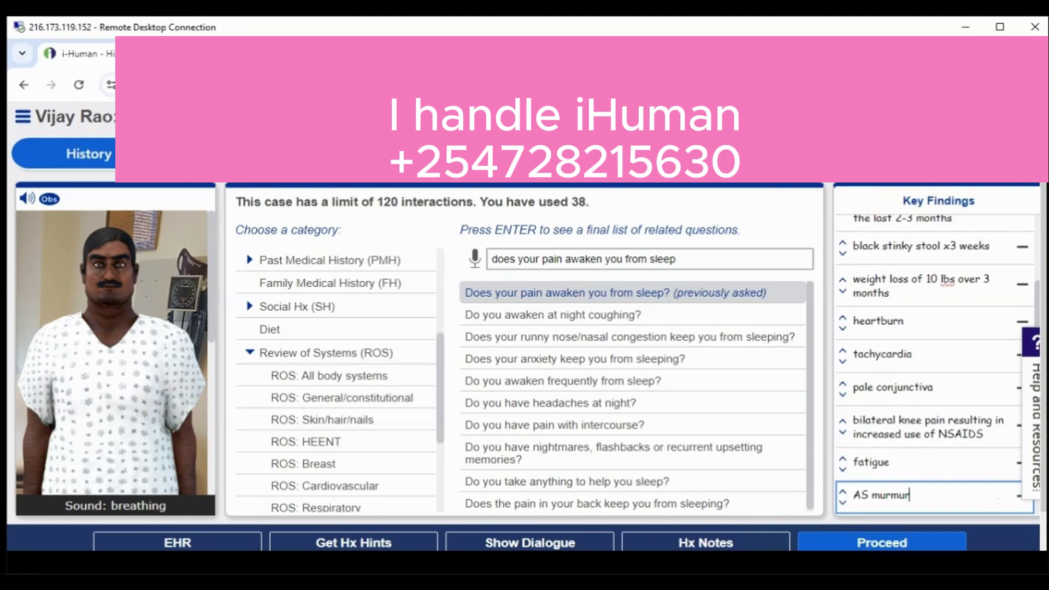
# Add "increased alcohol consumption" and "tobacco use" as the last two key findings
pyautogui.press('Return')
pyautogui.write('increased')
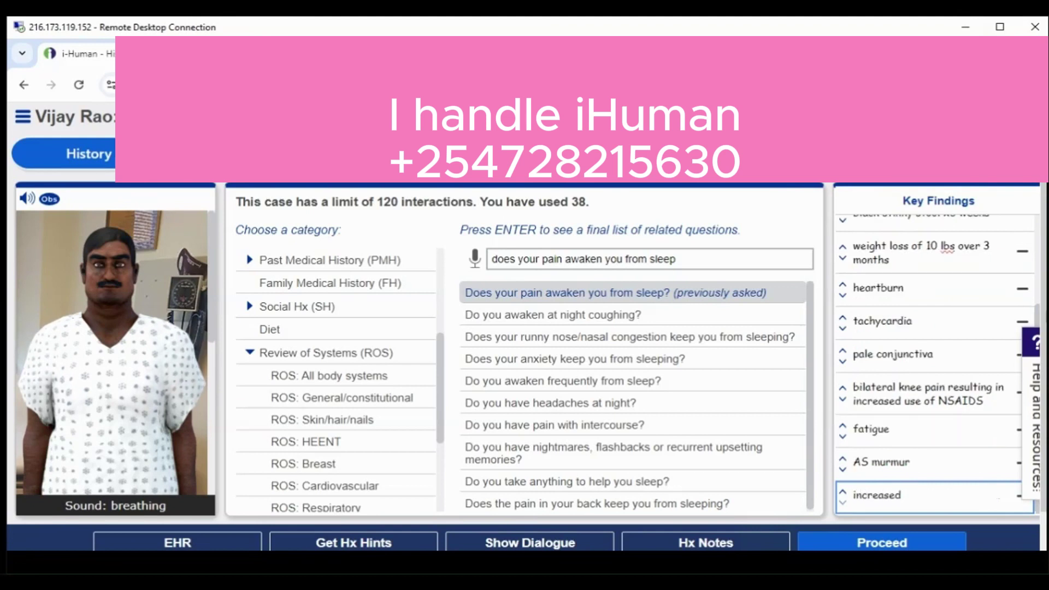
pyautogui.write(' alcohol consumption')
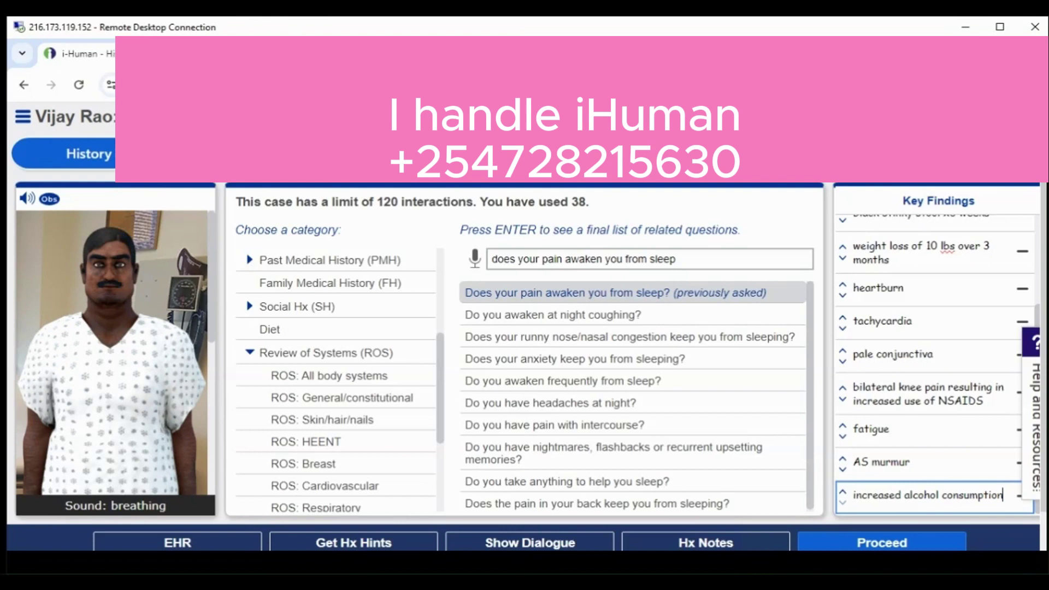
pyautogui.press('Return')
pyautogui.write('tobacco use')
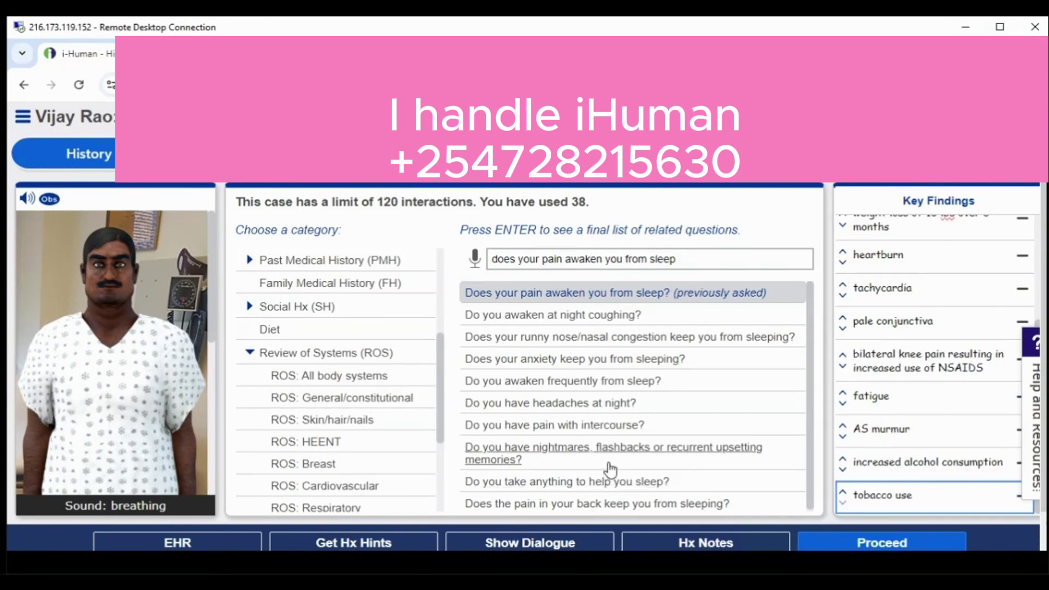
# Open the patient's EHR and display the history from the visit 3 months ago
pyautogui.click(178, 543)
pyautogui.click(273, 185)
pyautogui.click(269, 242)
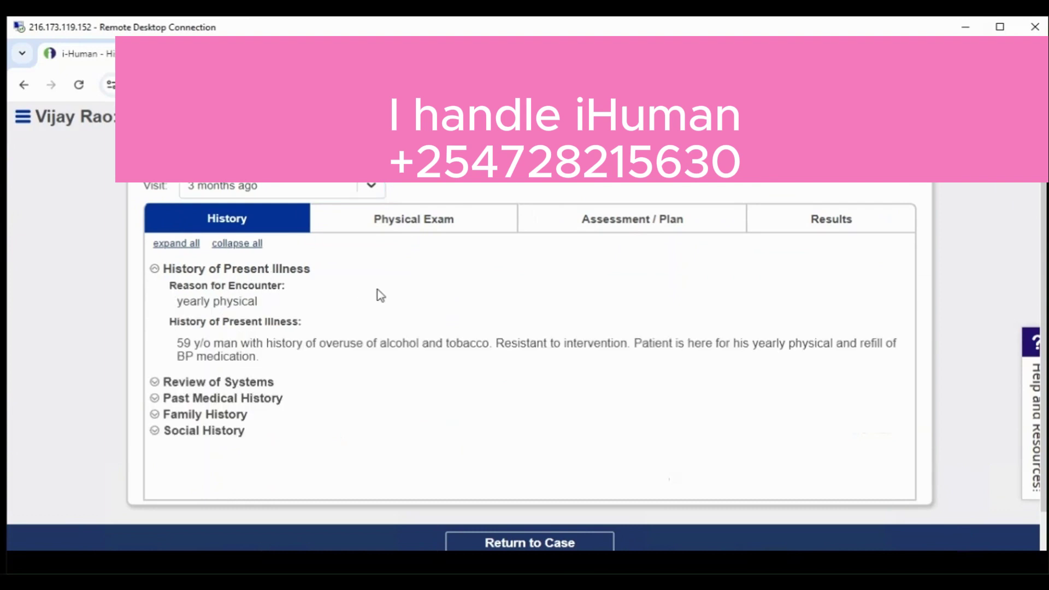
# Examine the review of systems and past medical history recorded at the visit 3 months ago
pyautogui.click(234, 388)
pyautogui.scroll(-7, 402, 445)
pyautogui.click(258, 456)
pyautogui.scroll(-10, 467, 428)
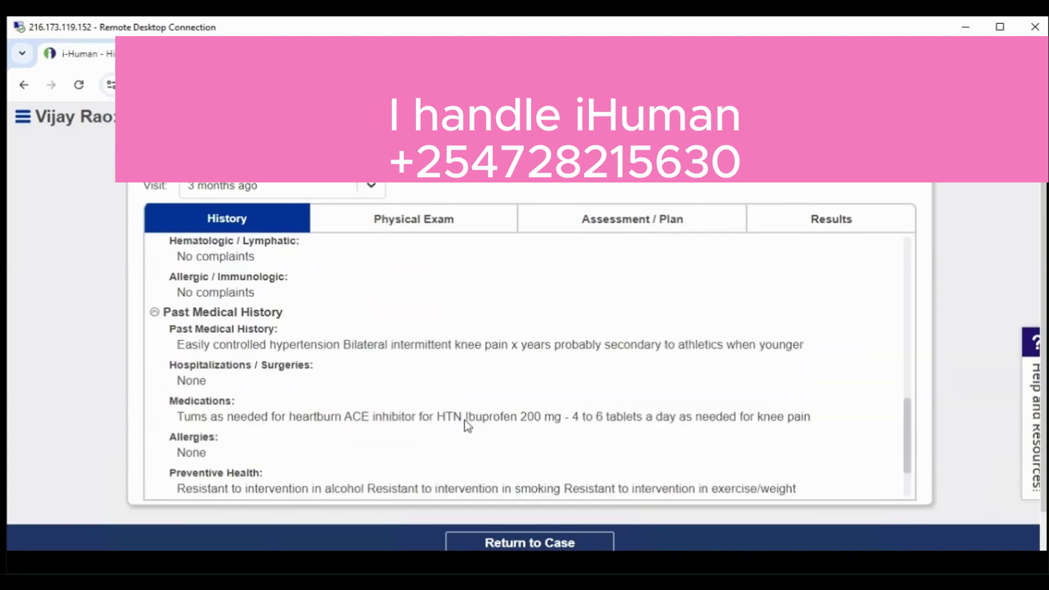
pyautogui.scroll(-2, 467, 426)
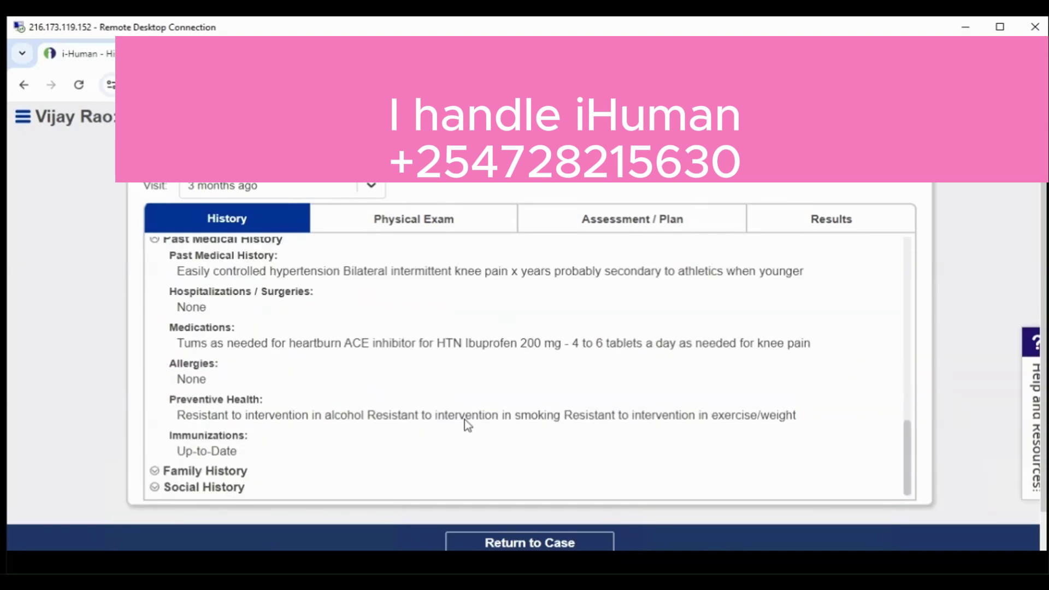
# Switch the EHR to the current visit and enter "Belly pain", in quotation marks, as the reason for encounter
pyautogui.click(371, 186)
pyautogui.click(283, 224)
pyautogui.click(350, 380)
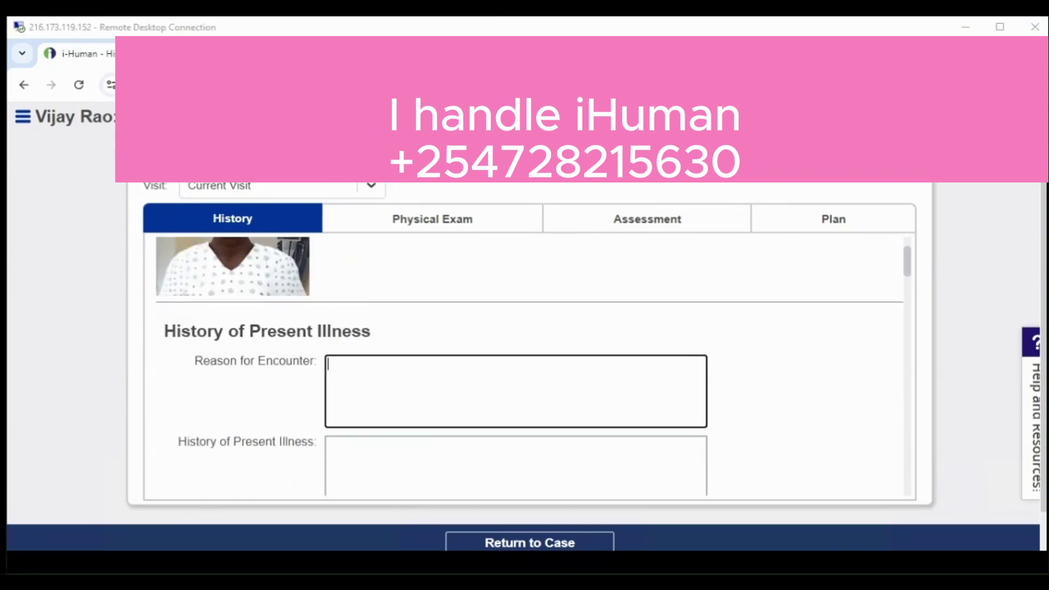
pyautogui.click(387, 391)
pyautogui.write('"Belly pain')
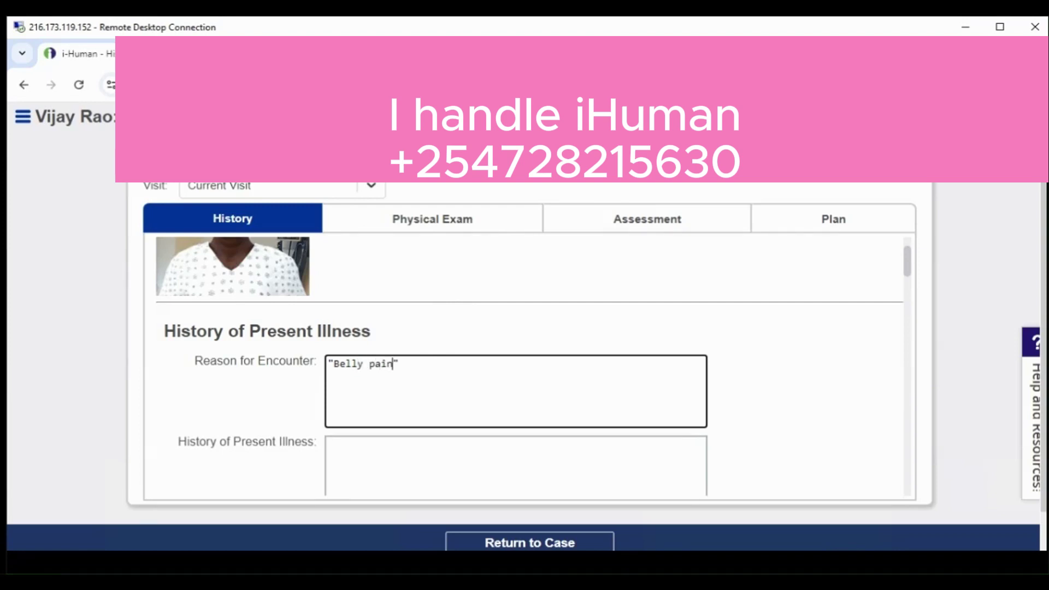
# Fill History of Present Illness with the prepared narrative, including antacids without relief and pain of 6-7/10 today, typically 2-5/10
pyautogui.click(385, 467)
pyautogui.write('VR is a')
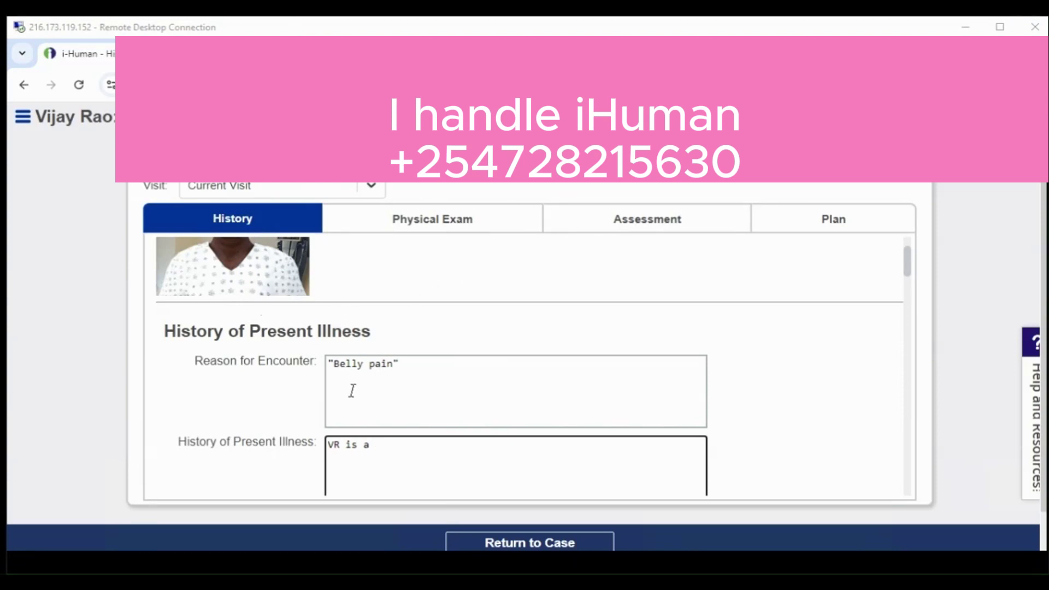
pyautogui.tripleClick(342, 454)
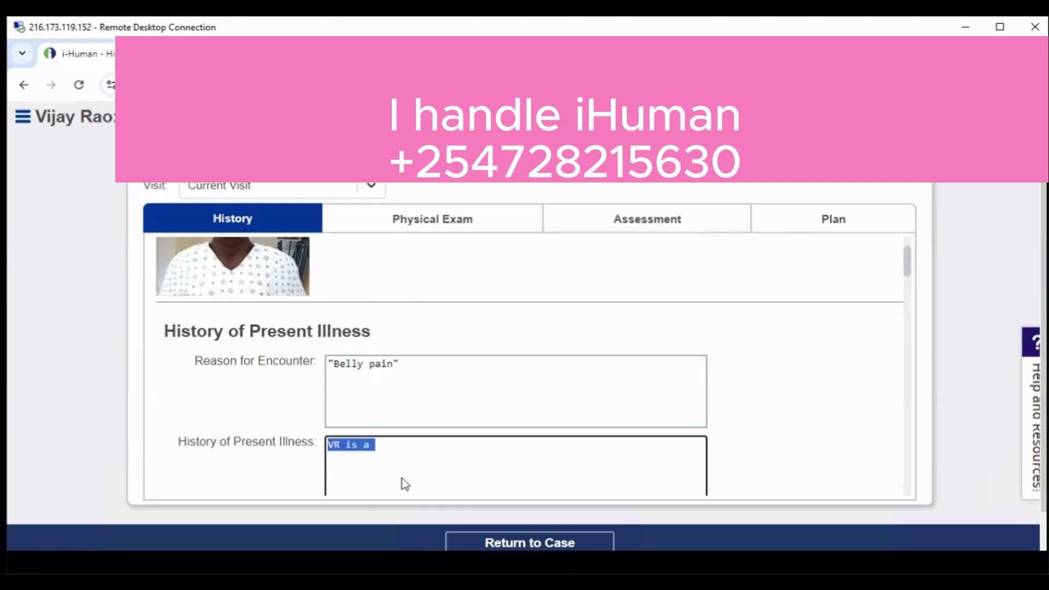
pyautogui.hotkey('ctrl', 'v')
pyautogui.scroll(-1, 759, 444)
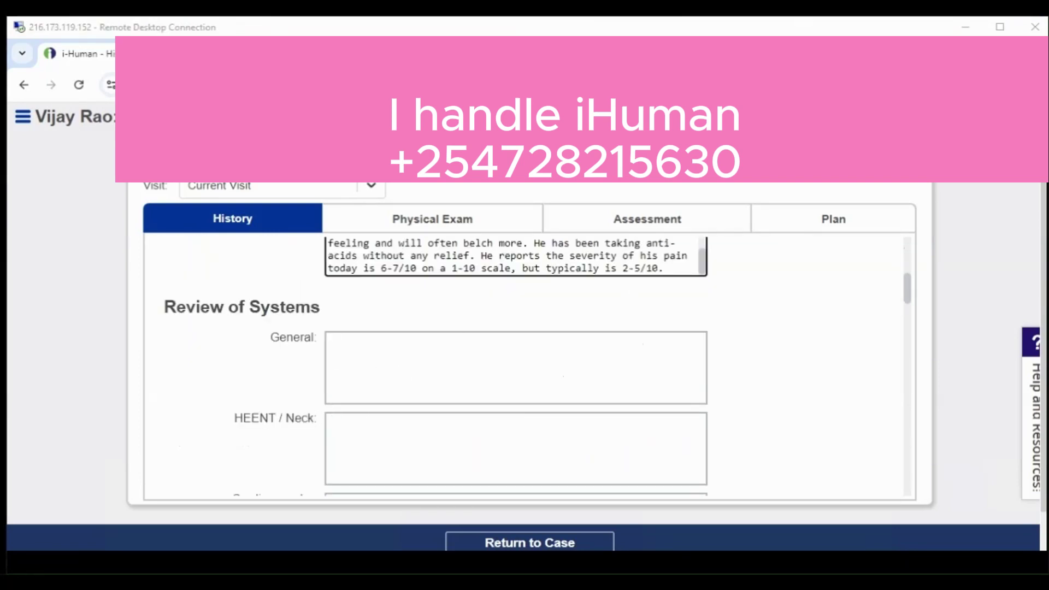
# Enter "Tired. 10lb weight loss over 2-3 months. Denies weakness. Denies fever." for General in the review of systems
pyautogui.click(395, 363)
pyautogui.write('Tired. 10lb weight loss over 2-3 months. Denies weakness. Denies fever.')
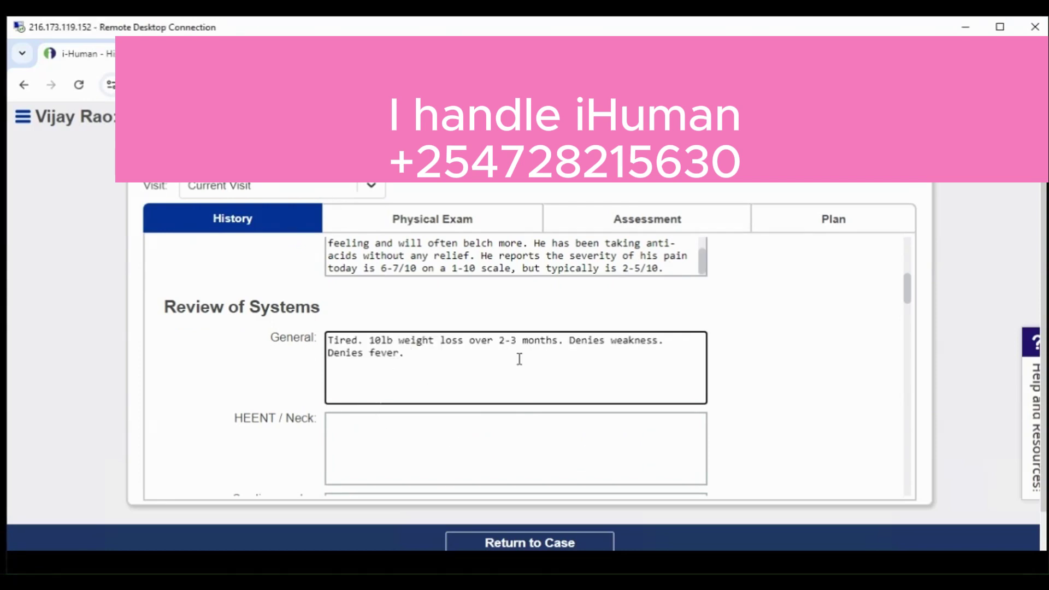
# Fill HEENT / Neck with the prepared denials of nose, throat and neck complaints, and cut the surplus cardiovascular text out of it
pyautogui.scroll(-3, 520, 359)
pyautogui.click(386, 293)
pyautogui.hotkey('ctrl', 'v')
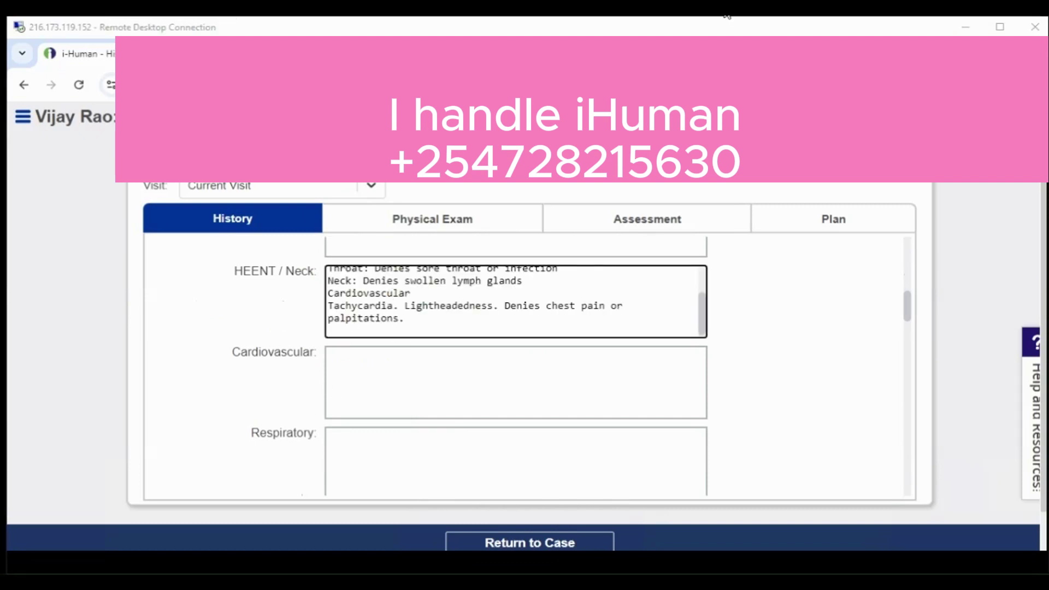
pyautogui.moveTo(405, 318); pyautogui.dragTo(328, 292)
pyautogui.hotkey('ctrl', 'c')
pyautogui.press('BackSpace')
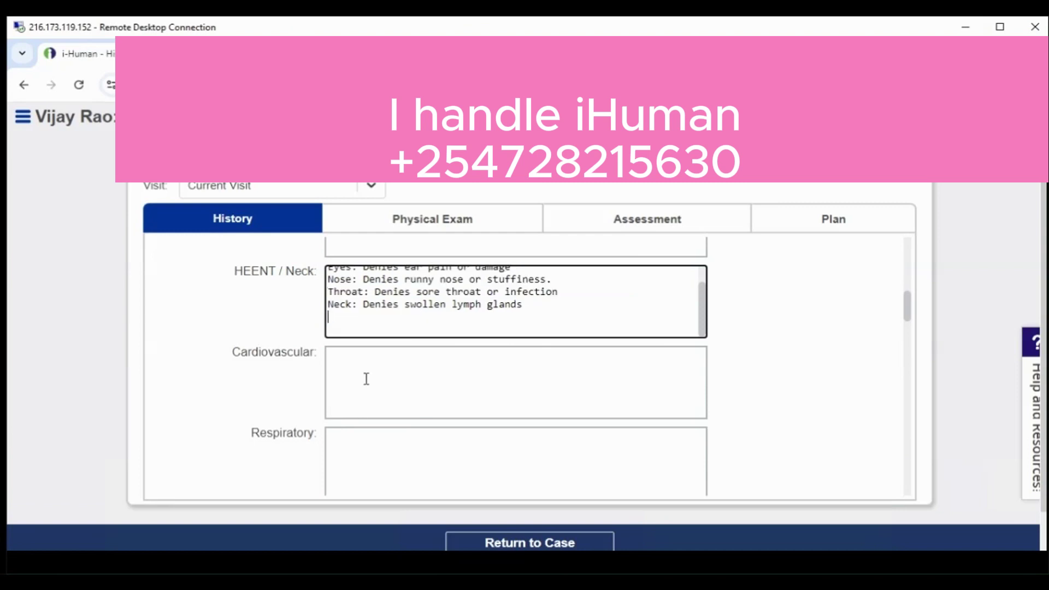
# Enter "Tachycardia. Lightheadedness. Denies chest pain or palpitations." for Cardiovascular and "Denies shortness of breath, dyspnea, or cough." for Respiratory
pyautogui.click(367, 387)
pyautogui.hotkey('ctrl', 'v')
pyautogui.doubleClick(360, 355)
pyautogui.press('BackSpace')
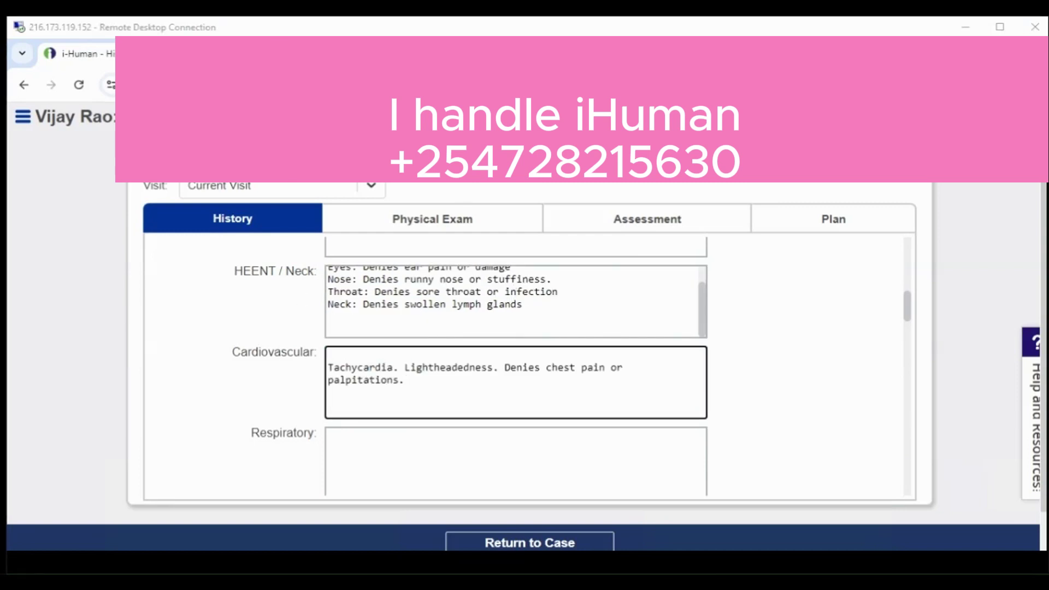
pyautogui.click(358, 452)
pyautogui.write('Denies shortness of breath, dyspnea, or cough.')
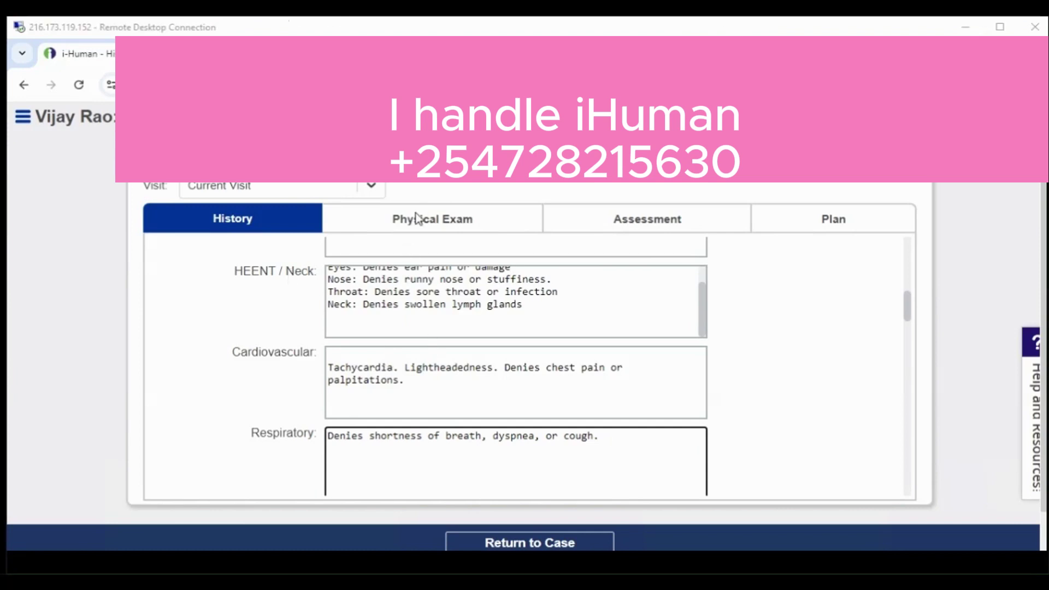
# Enter "Stabbing and sharp epigastric pain. Bloated. Food intolerance and decreased appetite. Dark tarry stools. Heartburn previously relieved with antacids." for Gastrointestinal
pyautogui.scroll(-4, 383, 347)
pyautogui.click(366, 307)
pyautogui.write('Stabbing and sharp epigastric pain. Bloated. Food intolerance and decreased appetite. Dark tarry stools. Heartburn previously relieved with antacids.')
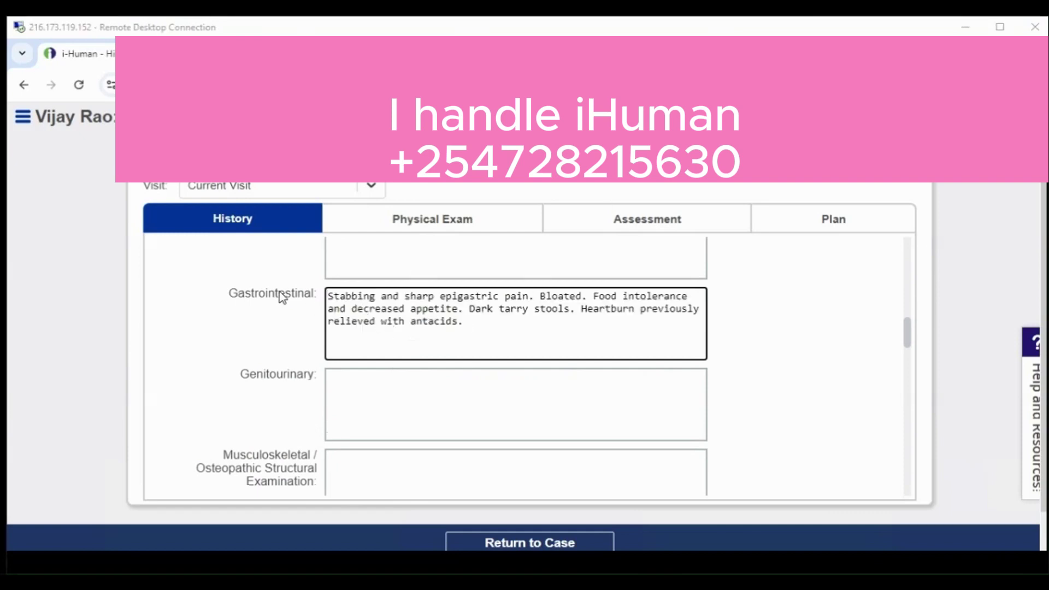
# Enter "Occasional flank pain with abdominal pain. Denies frequency, urgency, or painful urination. Denies hematuria." for Genitourinary
pyautogui.click(459, 22)
pyautogui.click(386, 406)
pyautogui.write('Occasional flank pain with abdominal pain. Denies frequency, urgency, or painful urination. Denies hematuria.')
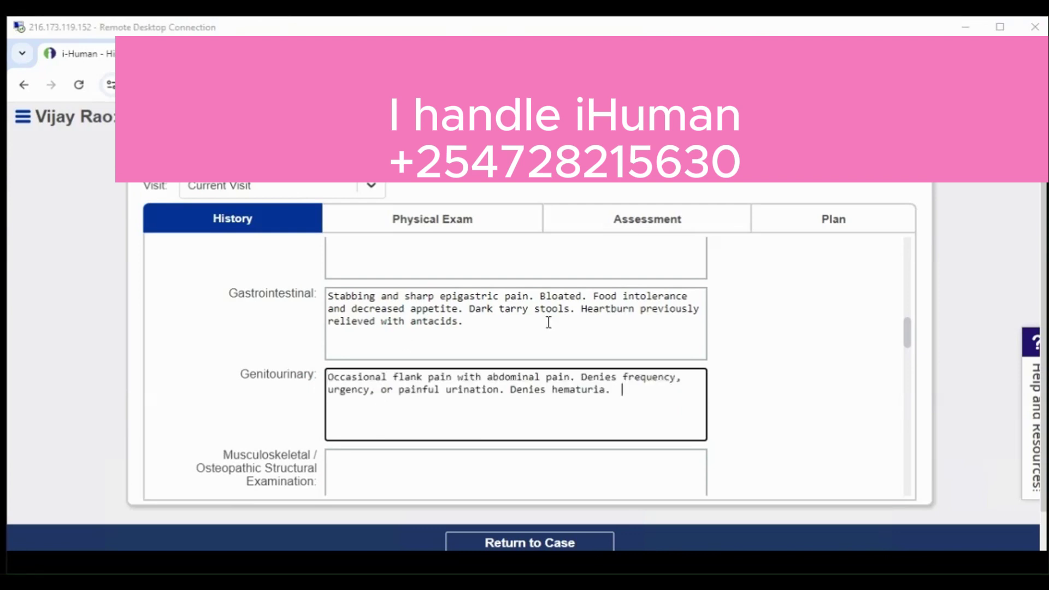
# Enter "Bilateral knee pain. Takes ibuprofen 4-6 tablets per day." for Musculoskeletal and "Denies weakness, dizziness, or seizures." for Neurologic
pyautogui.scroll(-3, 358, 335)
pyautogui.click(358, 335)
pyautogui.write('Bilateral knee pain. Takes ibuprofen 4-6 tablets per day.')
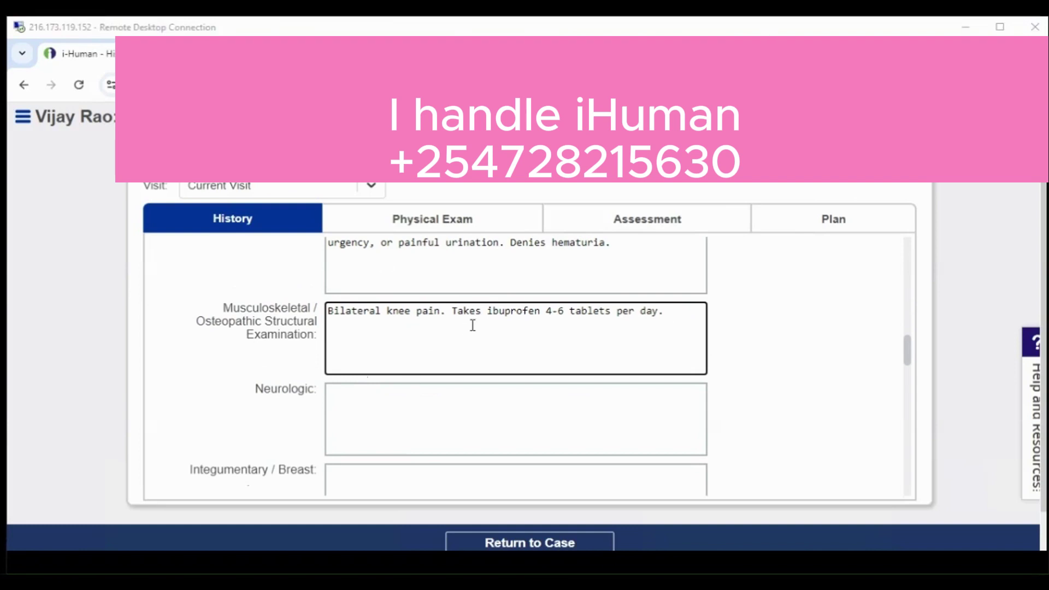
pyautogui.click(399, 414)
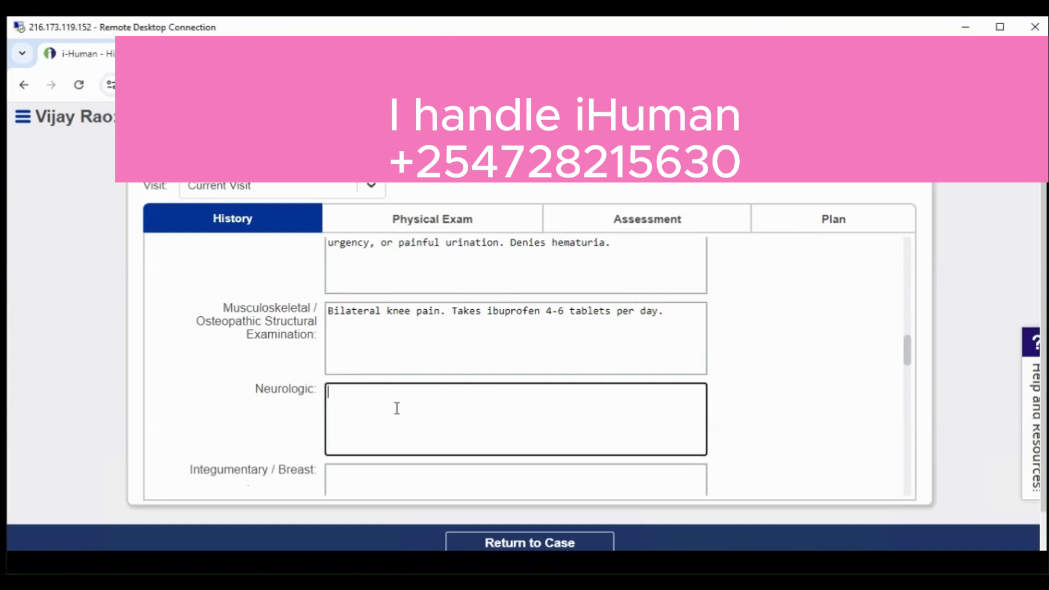
pyautogui.write('Denies weakness, dizziness, or seizures.')
# Enter "No complaint" for Integumentary / Breast and "Stressed about adjusting to retirement but denies history of depression, memory loss, or mood changes." for Psychiatric
pyautogui.scroll(-3, 410, 377)
pyautogui.click(420, 345)
pyautogui.write('No complaint')
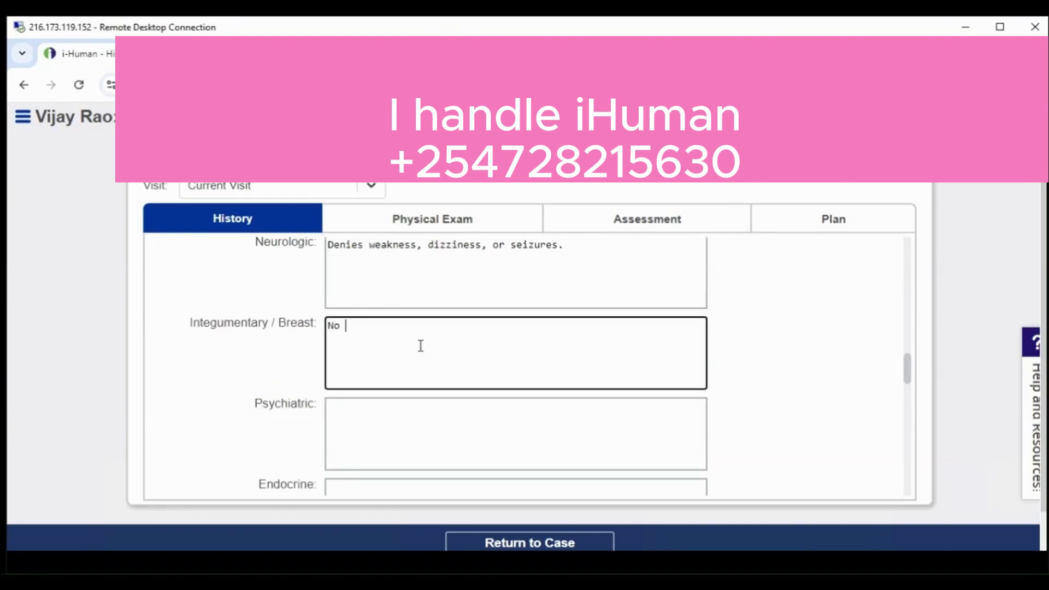
pyautogui.click(424, 437)
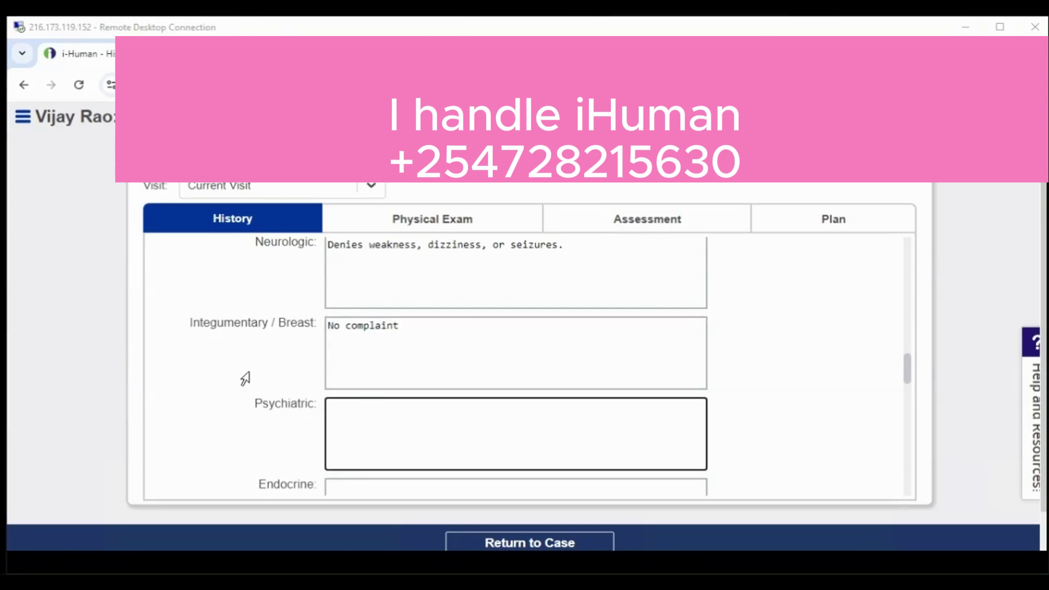
pyautogui.click(727, 21)
pyautogui.write('Stressed about adjusting to retirement but denies history of depression, memory loss, or mood changes.')
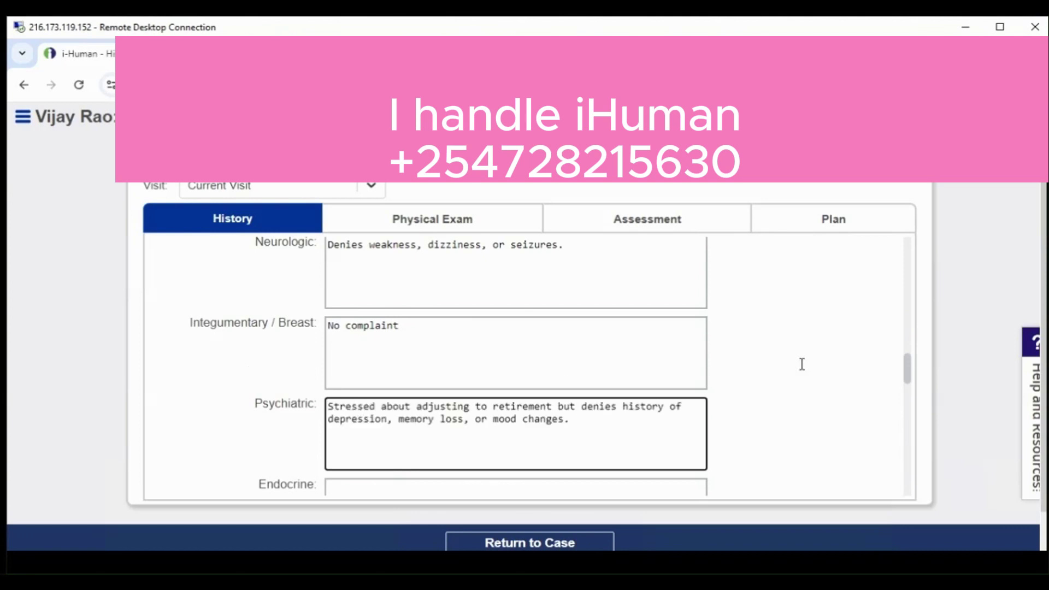
# Enter "Denies intolerance to cold or heat" for Endocrine and "Denies easy bleeding or bruising. Denies history of anemia" for Hematologic / Lymphatic
pyautogui.scroll(-3, 801, 363)
pyautogui.click(332, 395)
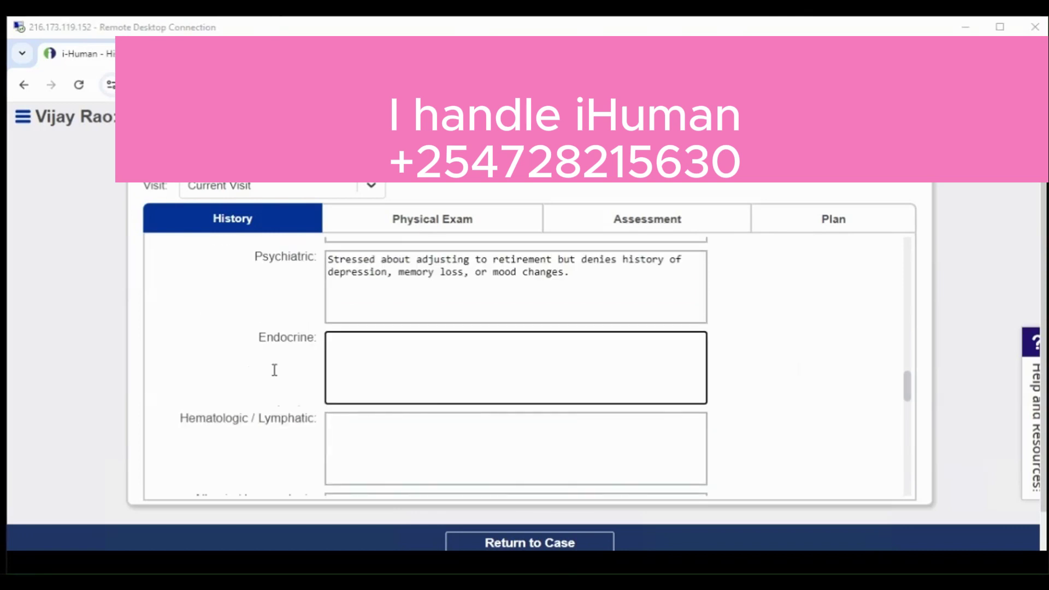
pyautogui.click(354, 21)
pyautogui.write('Denies intolerance to cold or heat')
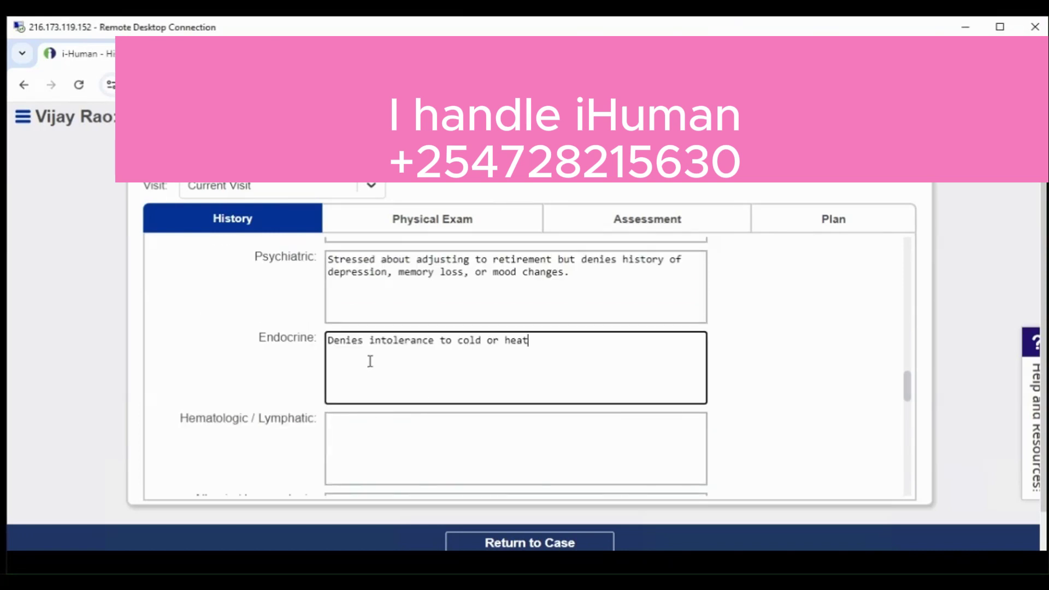
pyautogui.scroll(-3, 363, 363)
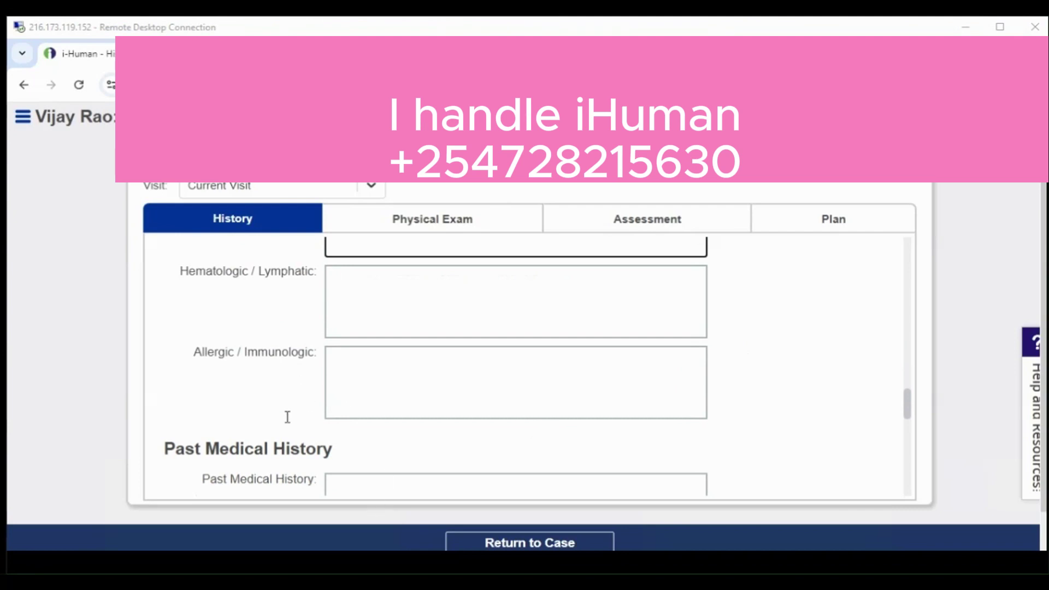
pyautogui.click(398, 18)
pyautogui.click(351, 304)
pyautogui.write('Denies easy bleeding or bruising. Denies history of anemia')
pyautogui.press('Tab')
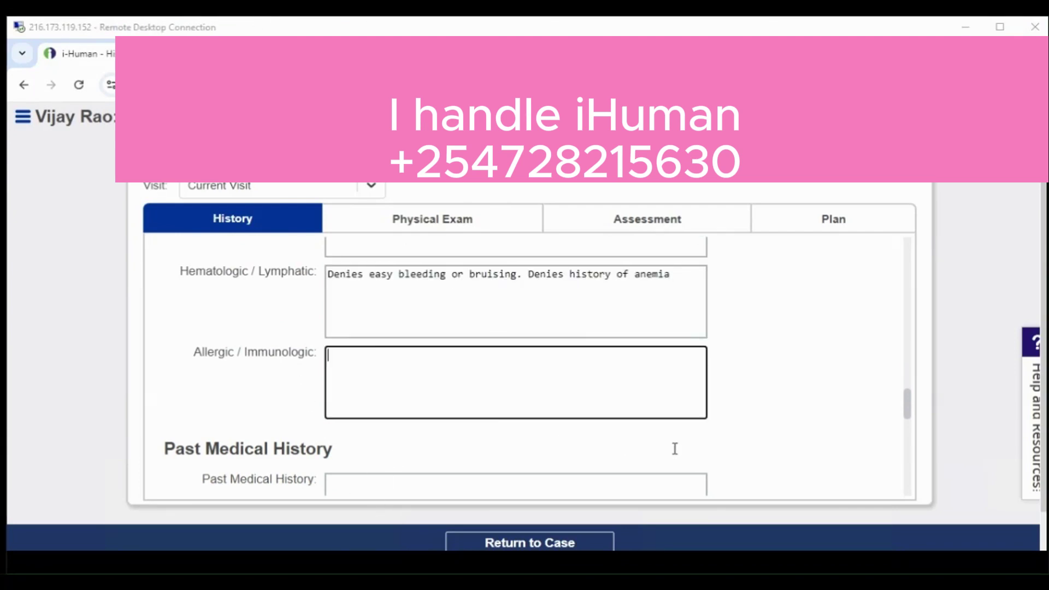
# Leave Allergic / Immunologic blank and enter "Heartburn, hypertension" as the past medical history
pyautogui.click(361, 375)
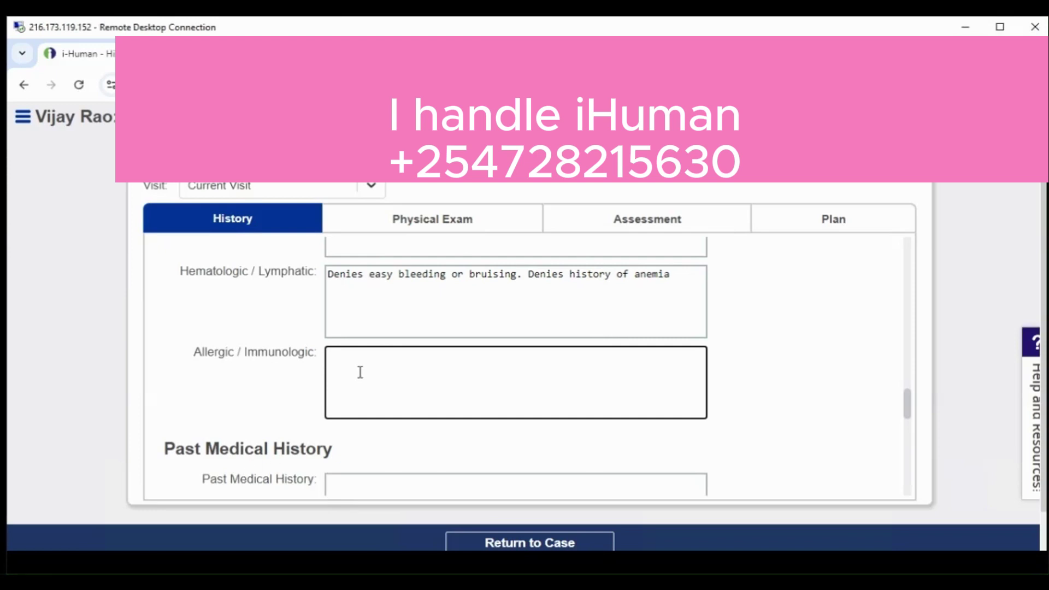
pyautogui.scroll(-3, 360, 372)
pyautogui.click(438, 388)
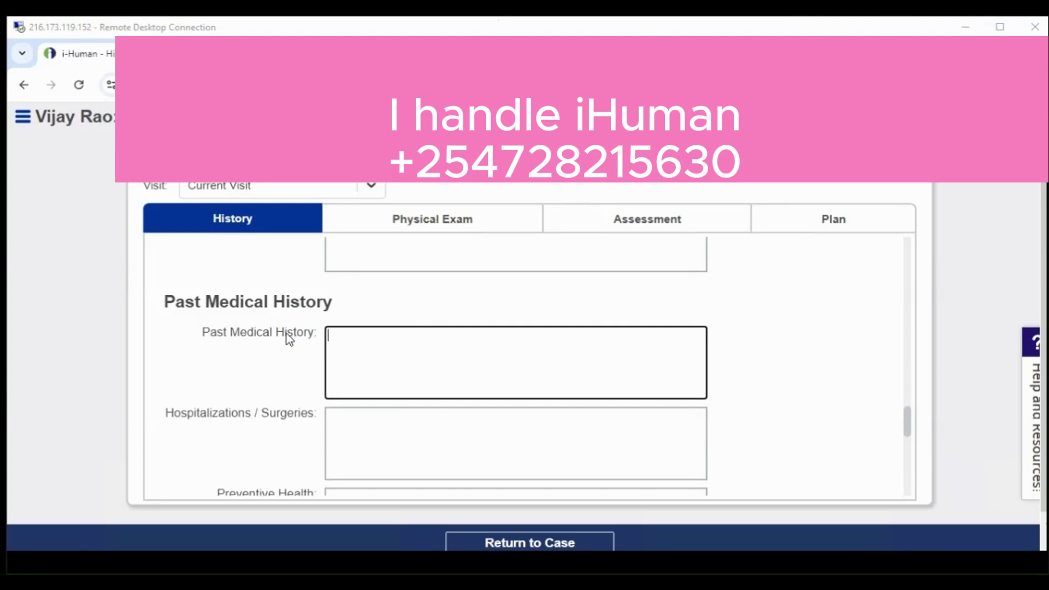
pyautogui.click(367, 405)
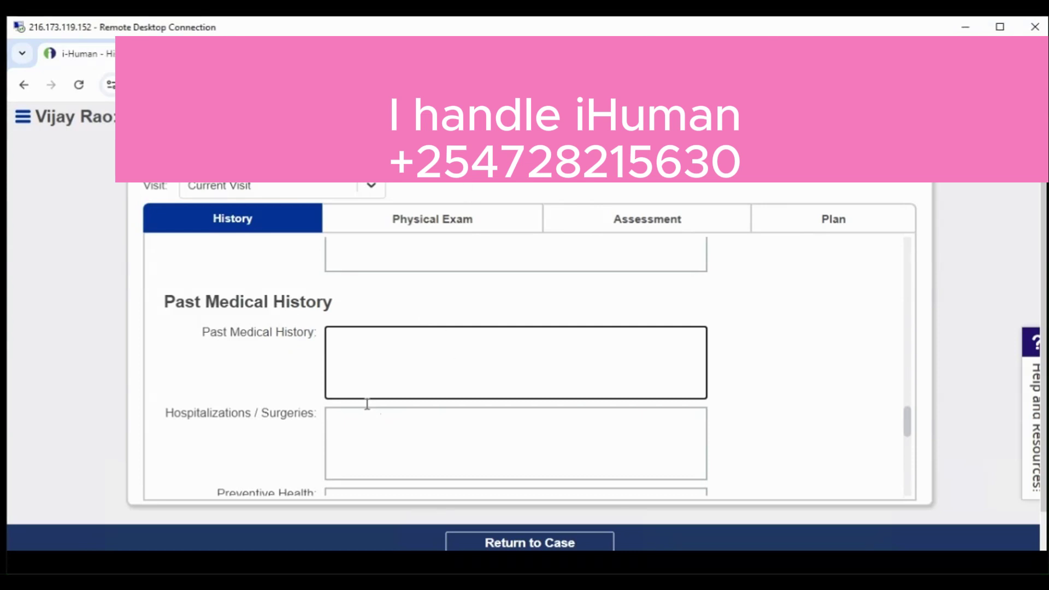
pyautogui.write('Heartburn, hypertension')
# Return to the case interview, search the questions for "allergies" and ask the patient about any allergies
pyautogui.scroll(-5, 503, 407)
pyautogui.press('Return')
pyautogui.tripleClick(682, 257)
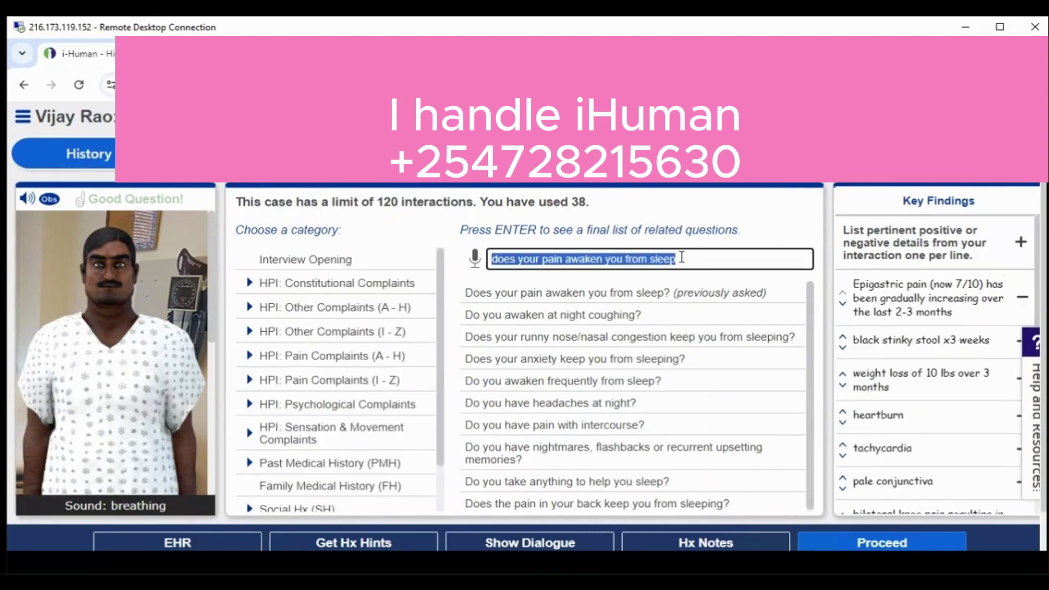
pyautogui.click(693, 258)
pyautogui.moveTo(693, 258); pyautogui.dragTo(484, 261)
pyautogui.write('allergies')
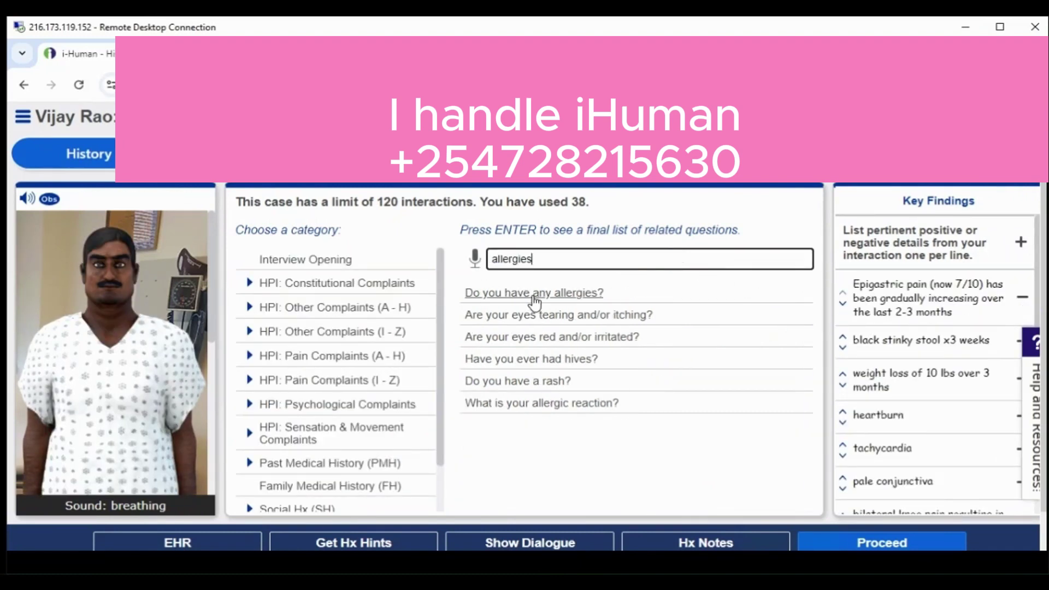
pyautogui.click(534, 295)
# Ask the patient what he normally eats and whether his immunizations are up to date
pyautogui.doubleClick(511, 258)
pyautogui.write('diet')
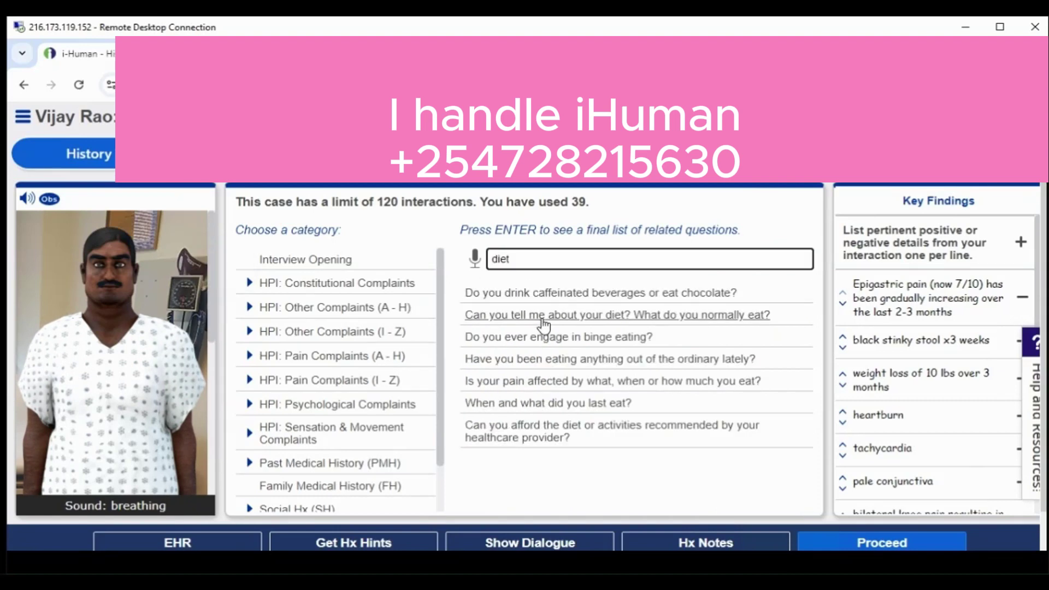
pyautogui.click(547, 315)
pyautogui.doubleClick(501, 259)
pyautogui.write('imm')
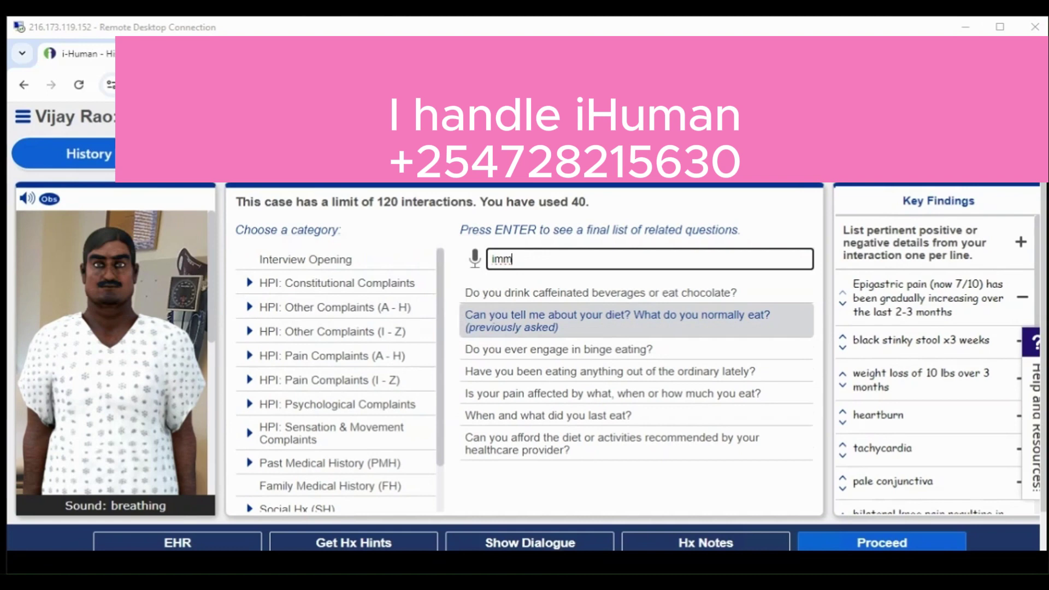
pyautogui.write('unization')
pyautogui.press('Return')
# Ask whether the patient has ever been hospitalized and about the health of his grandparents, parents and children
pyautogui.write('hospitalization')
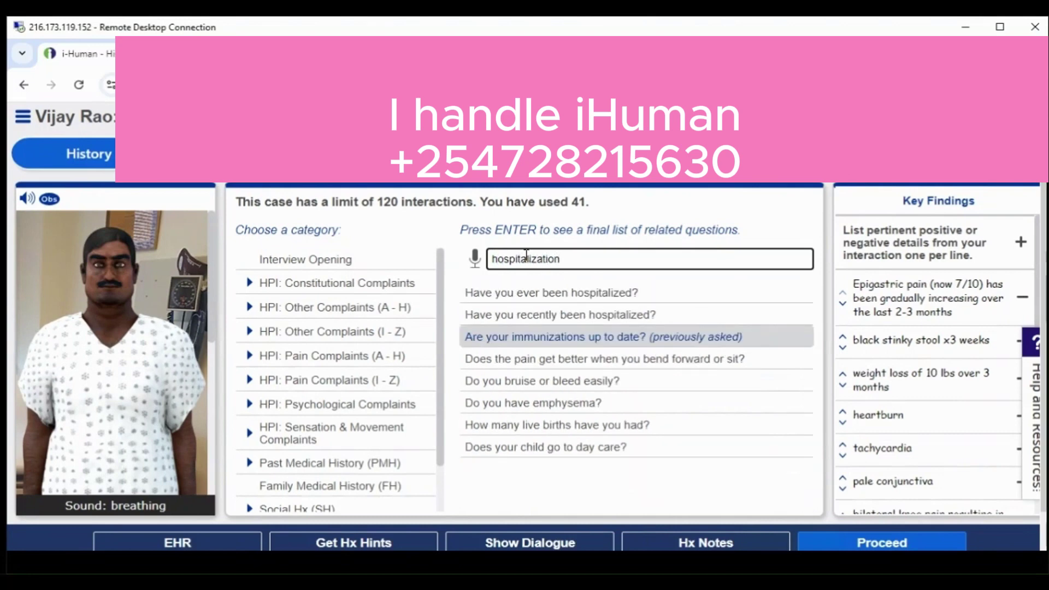
pyautogui.click(579, 300)
pyautogui.doubleClick(522, 258)
pyautogui.write('grandparen')
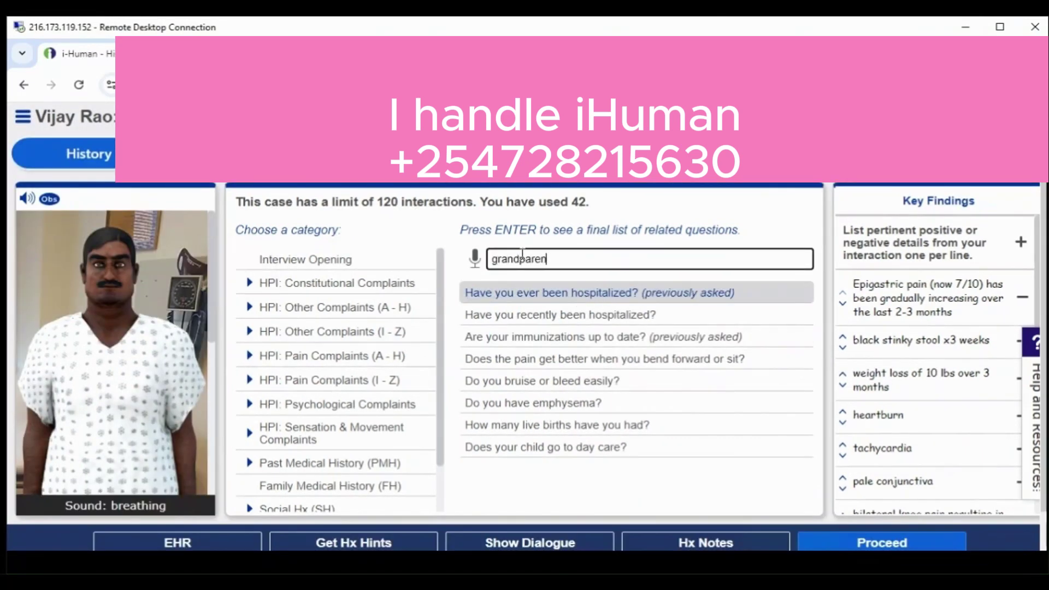
pyautogui.write('ts')
pyautogui.click(648, 403)
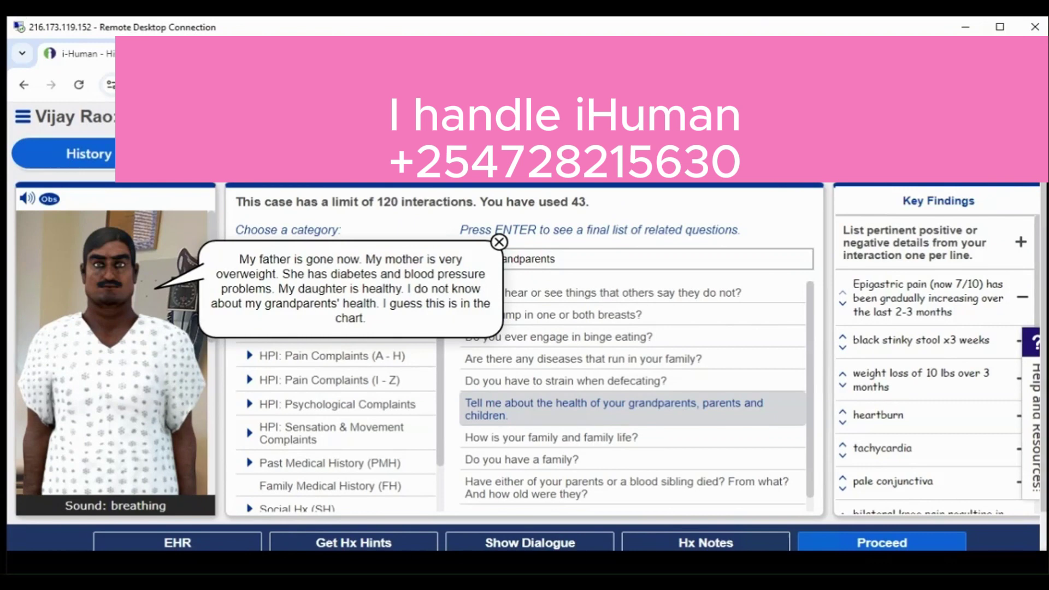
# Reopen the current visit in the EHR and enter "None" for Hospitalizations / Surgeries
pyautogui.click(180, 544)
pyautogui.click(381, 195)
pyautogui.click(289, 221)
pyautogui.scroll(-10, 474, 377)
pyautogui.scroll(2, 476, 371)
pyautogui.click(346, 371)
pyautogui.write('None')
# Enter "all immunizations are up to date" for Preventive Health and go on to the Medications entry
pyautogui.click(378, 456)
pyautogui.write('all')
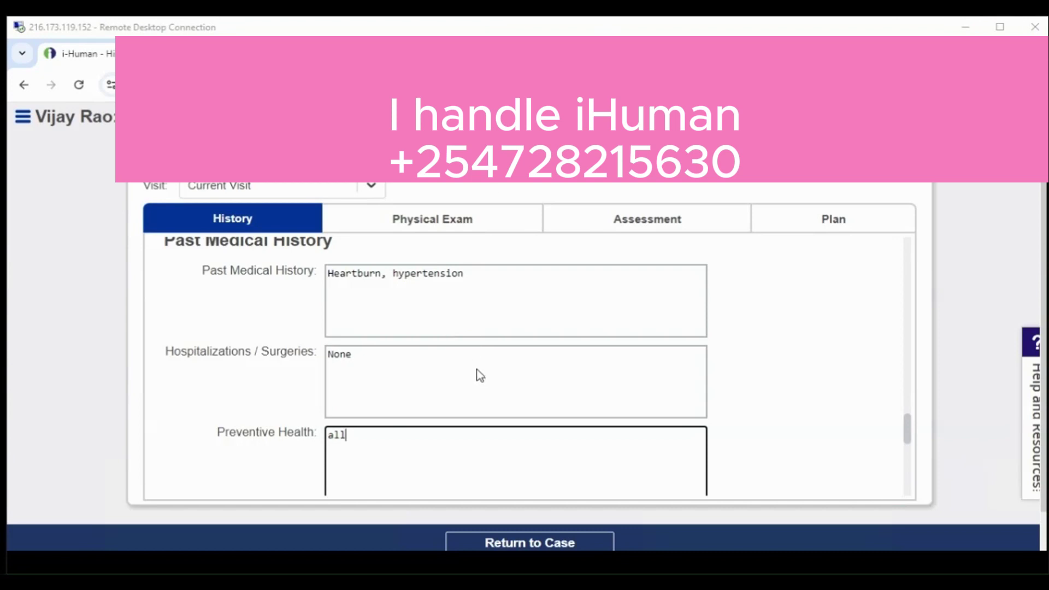
pyautogui.scroll(-3, 398, 431)
pyautogui.write('immunizations are up to date')
pyautogui.click(393, 400)
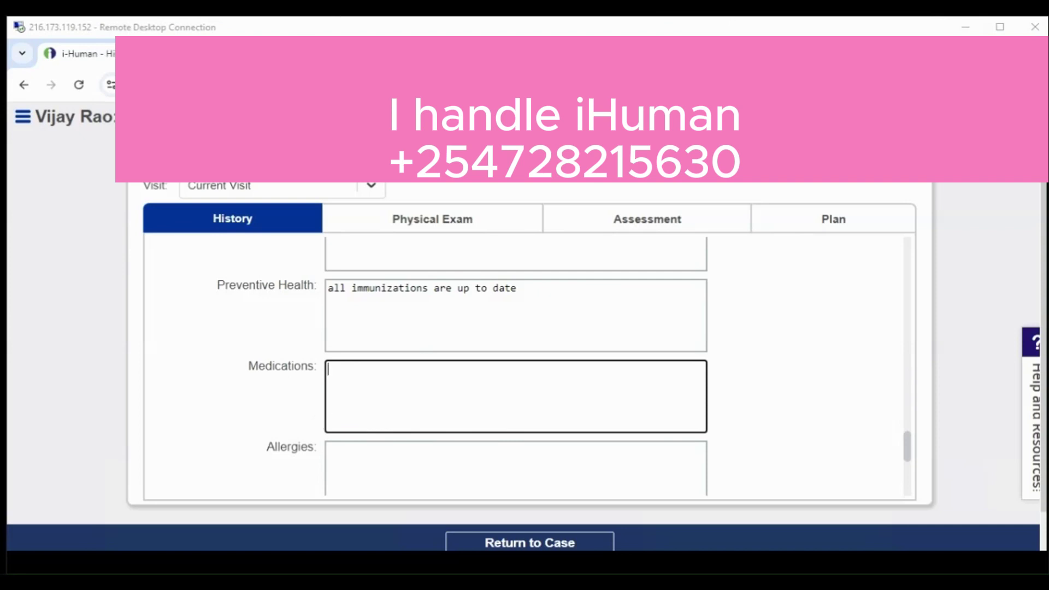
# Enter the Medications "Antacids as need for heartburn.", "Tums", "Ibuprofen" and "NSAIDS for pain" on separate lines
pyautogui.write('Antacids as need for heartburn. ACE inhibitor. Ibuprofen')
pyautogui.moveTo(414, 383); pyautogui.dragTo(329, 384)
pyautogui.press('BackSpace')
pyautogui.write('Tums Ibuprofen N')
pyautogui.write('SAIDS ')
pyautogui.write('for pain')
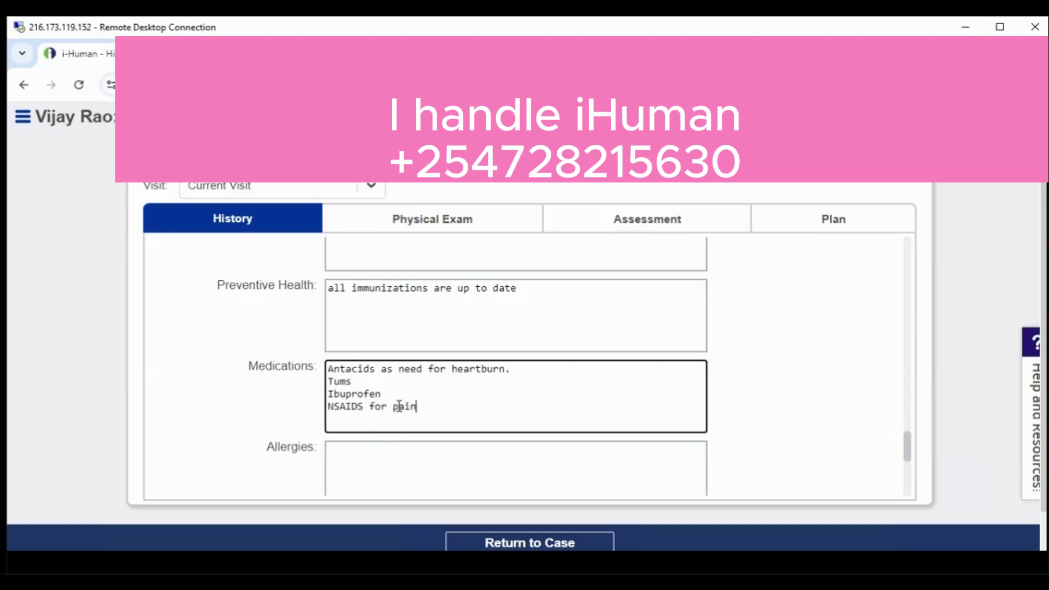
# Enter "No known allergies." for Allergies in the current visit's history
pyautogui.scroll(-1, 379, 406)
pyautogui.click(380, 404)
pyautogui.write('No know ')
pyautogui.write(' allergies.')
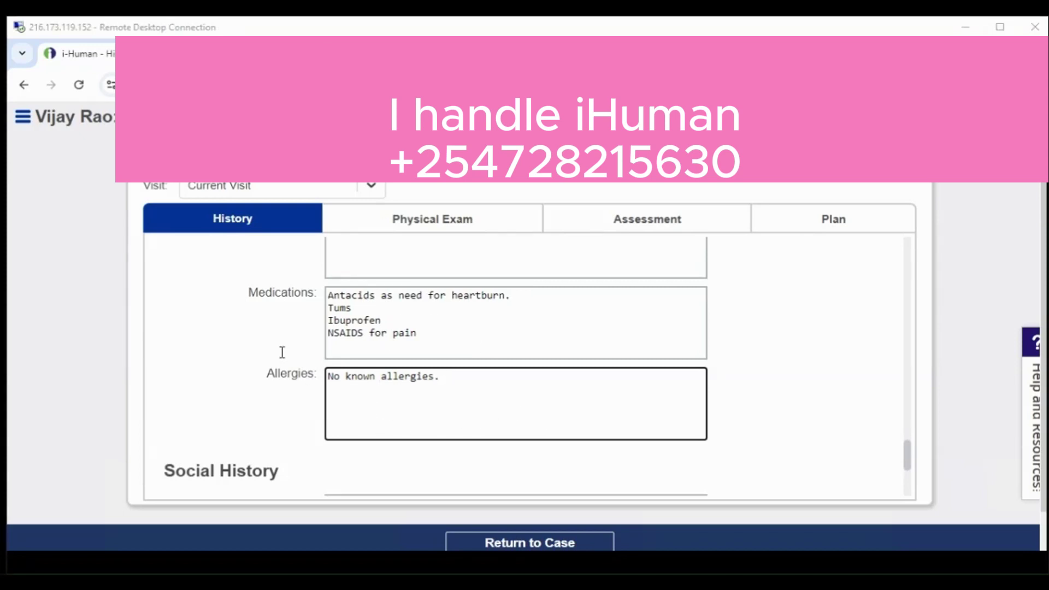
# Enter the Social History as "Drinks 2-3 times per week. 3-5 glasses of wine or mixed drinks. Smokes 1 pack per day"
pyautogui.click(398, 21)
pyautogui.scroll(-4, 407, 415)
pyautogui.click(373, 305)
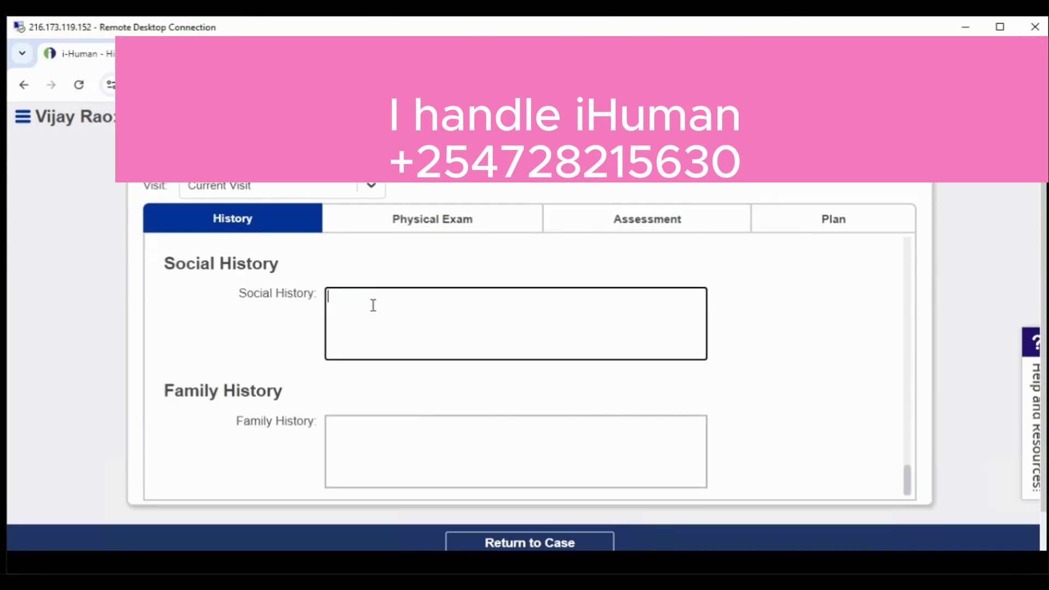
pyautogui.write('Drinks 2-3 times per w')
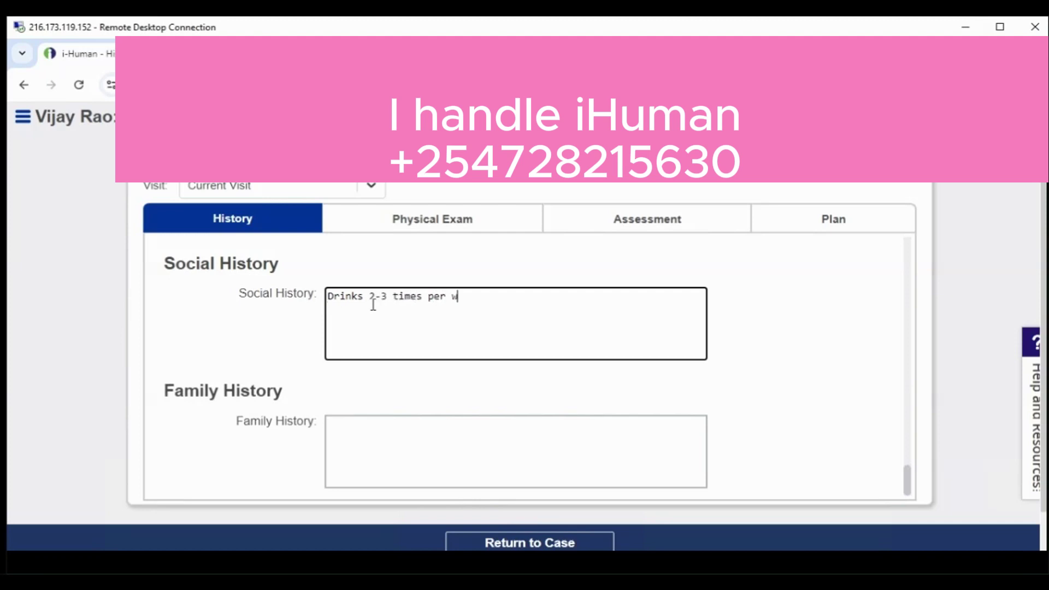
pyautogui.write('eek. 3-5 glasses of')
pyautogui.write('wine ')
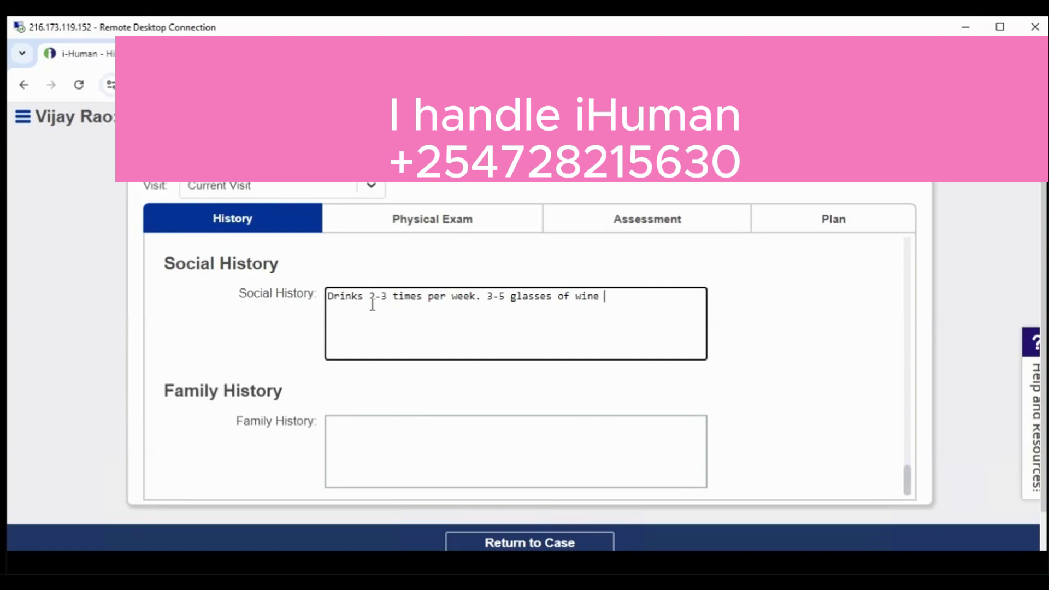
pyautogui.write('or mixed drinks. Smokes 1 pack per day')
# Start the Family History with the lines "Father - dead" and "Mother - very overweight (diabetes and blood pressure)"
pyautogui.click(400, 441)
pyautogui.write('Father - dead')
pyautogui.press('Return')
pyautogui.write('Mother ')
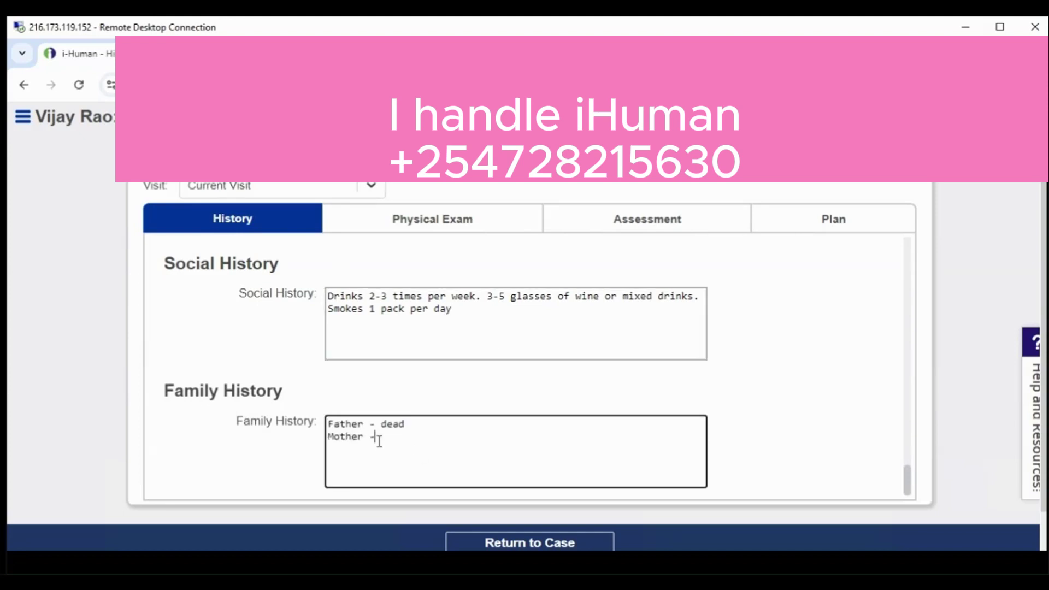
pyautogui.write('- very overweight')
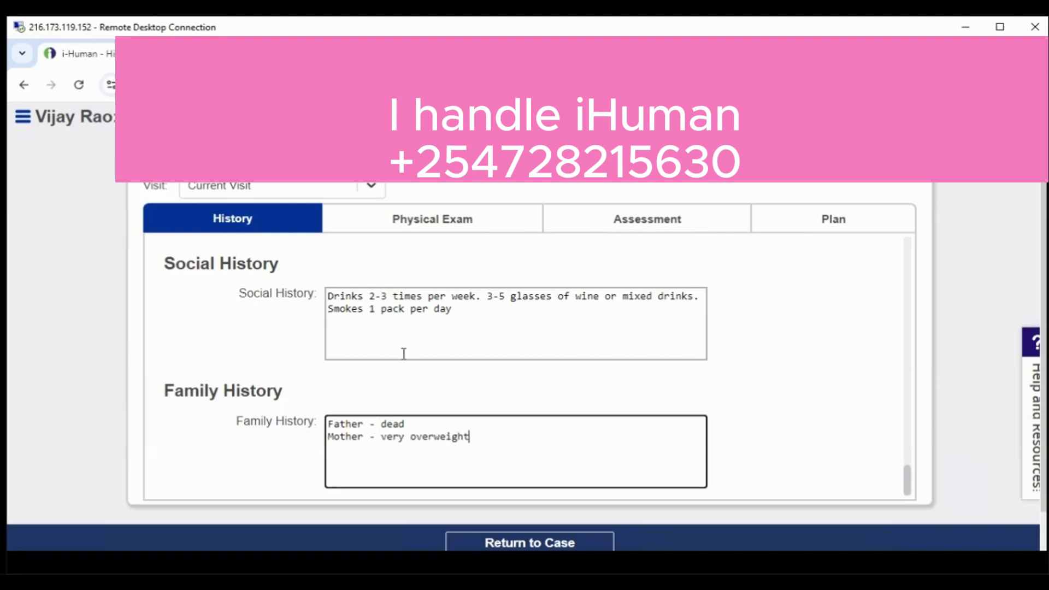
pyautogui.write(' (diabetes')
pyautogui.click(403, 353)
pyautogui.write('and')
pyautogui.press('BackSpace')
pyautogui.press('BackSpace')
pyautogui.press('BackSpace')
pyautogui.press('BackSpace')
pyautogui.click(542, 487)
pyautogui.write('and blood press')
pyautogui.write('ure) ')
# Add the lines "Daughter - healthy" and "Grandparents' health unknown" to the Family History
pyautogui.write('Daughte')
pyautogui.write('r - health')
pyautogui.write('y')
pyautogui.press('Return')
pyautogui.write("Grandparents' ")
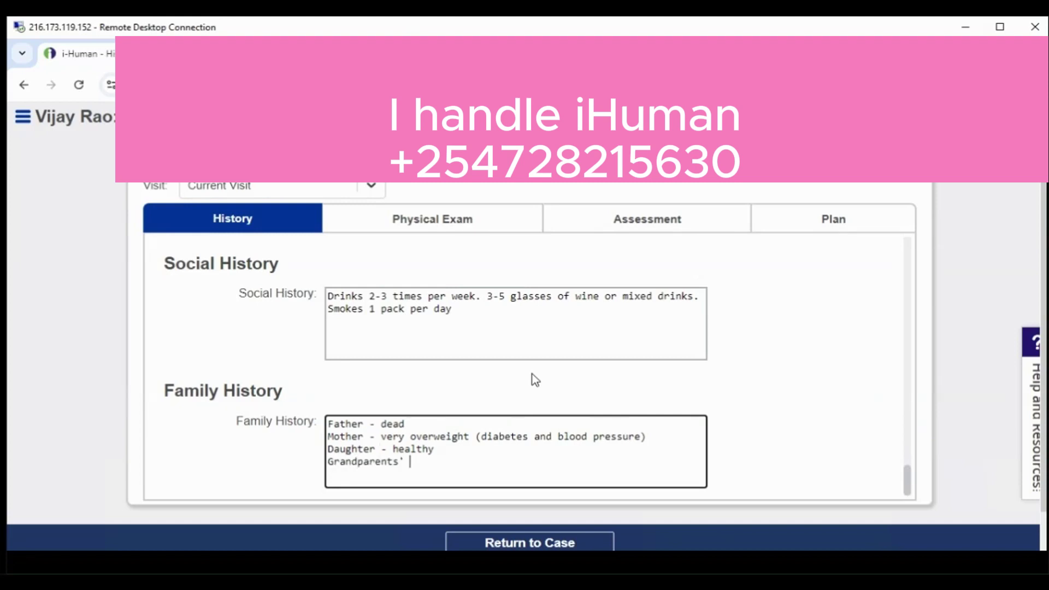
pyautogui.write('health unknown')
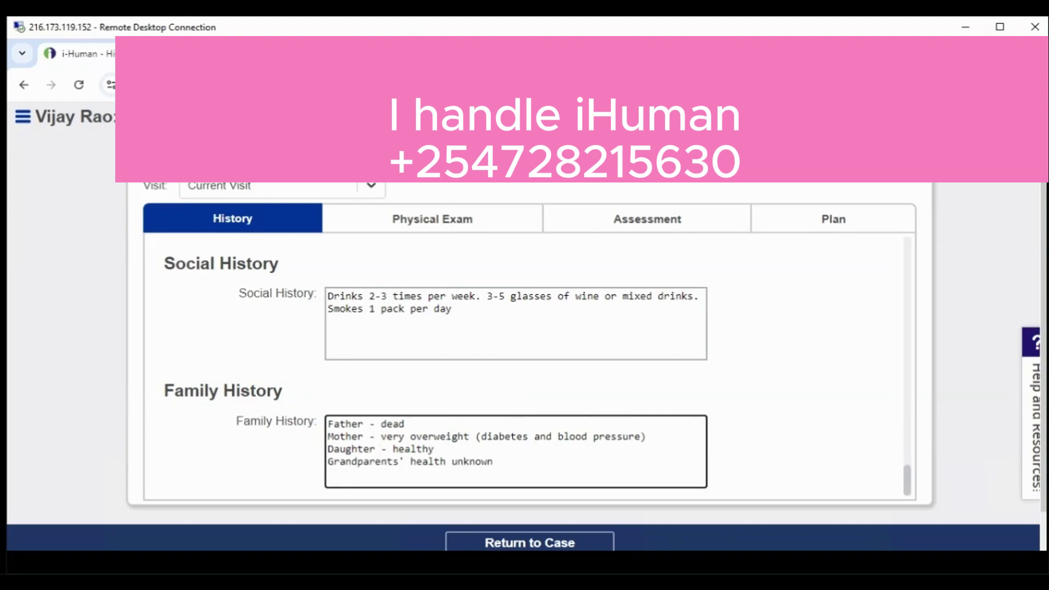
# Return to the case, open the Hx Notes worksheet and enter "belly pain" as the first symptom with Onset "2-3 months ago"
pyautogui.click(529, 542)
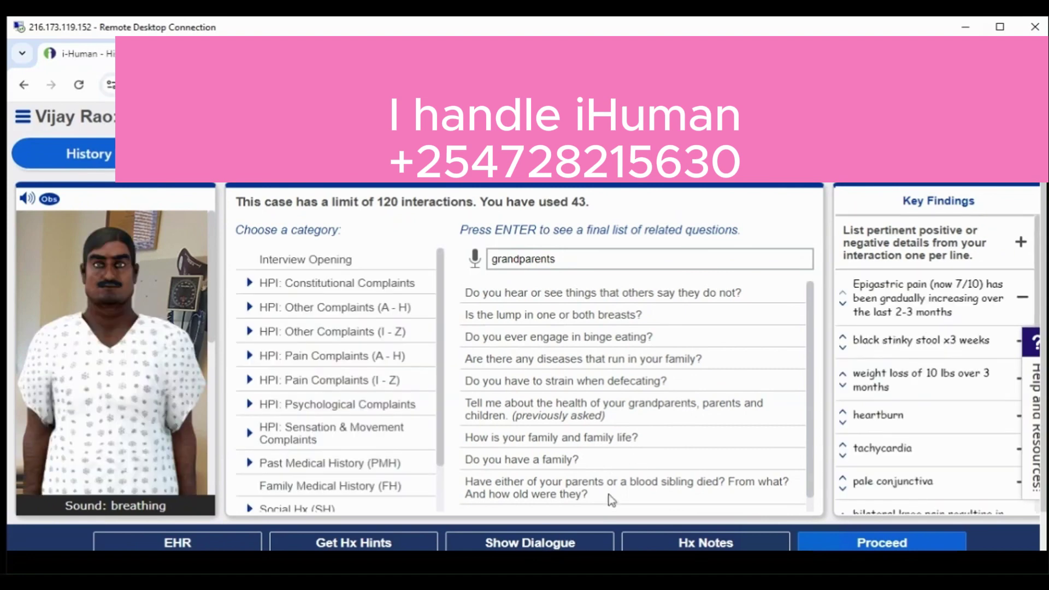
pyautogui.click(710, 549)
pyautogui.moveTo(445, 300); pyautogui.dragTo(551, 244)
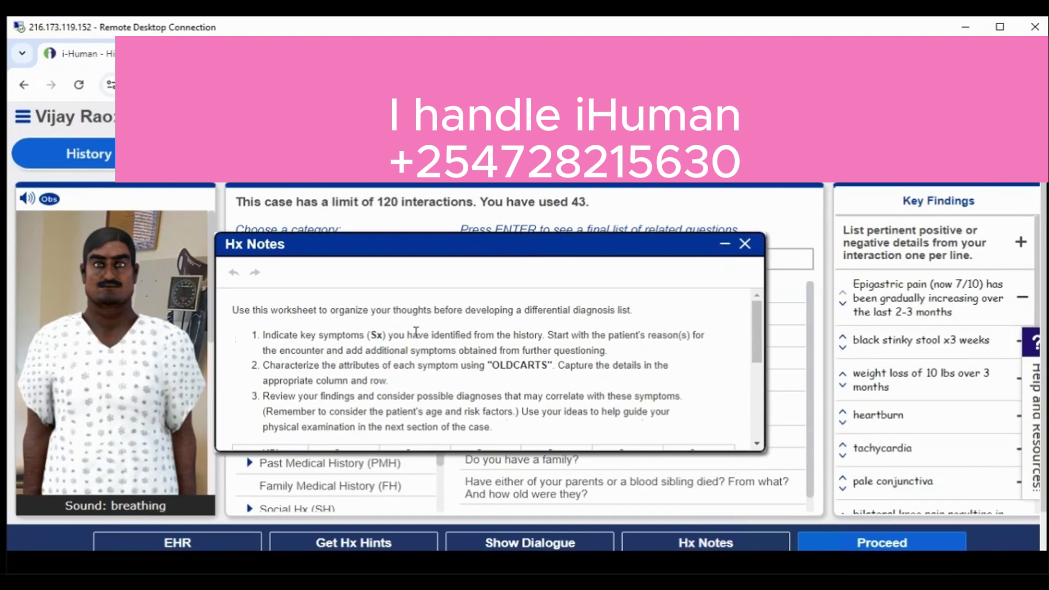
pyautogui.scroll(-3, 371, 311)
pyautogui.click(371, 311)
pyautogui.write('belly pain')
pyautogui.click(385, 330)
pyautogui.write('2-3 months ago')
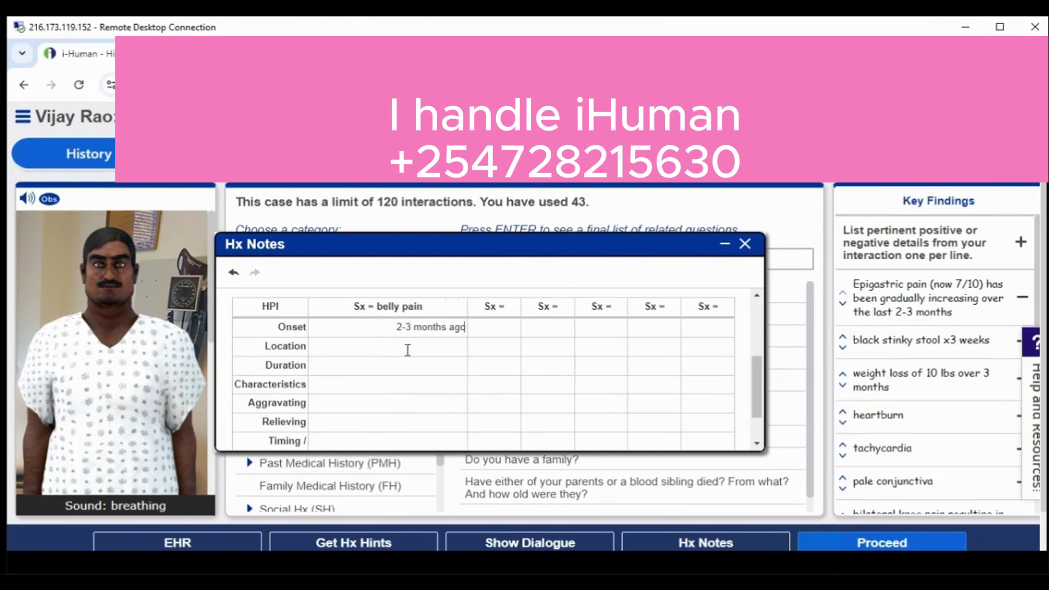
# Fill in the belly pain's Location "abdomen", Duration "2-3 months" and Characteristics "Stabbing and sharp epigastric pain"
pyautogui.click(413, 344)
pyautogui.write('abdomen')
pyautogui.write('2-3 months')
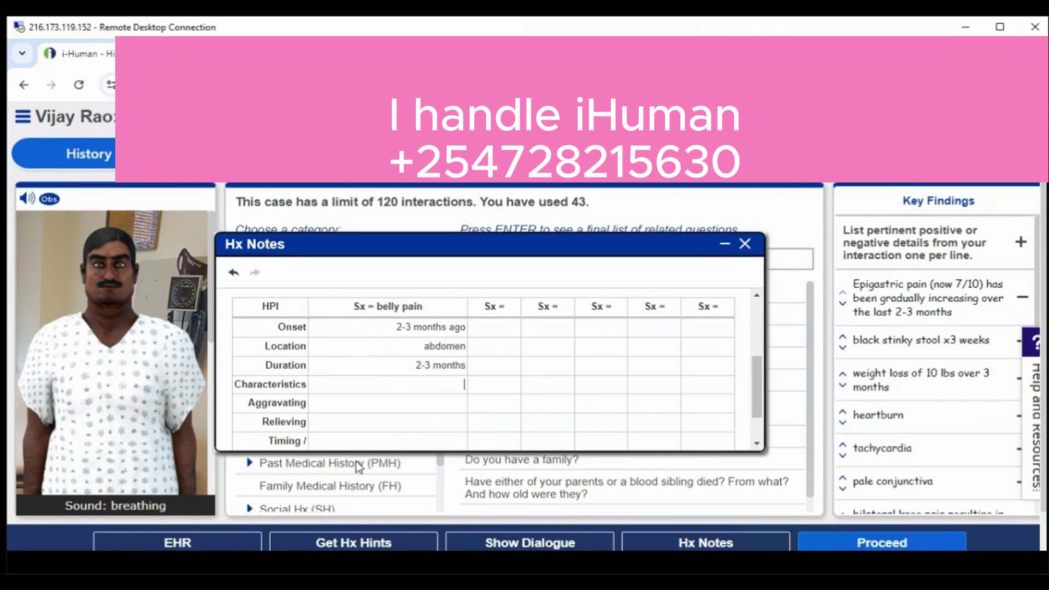
pyautogui.write('Stabbing and sharp epigastric pain')
# Enter "Patient aven't noticed anything in particular that makes the pain worse. Beer before bed could be a trigger" for Aggravating
pyautogui.click(438, 408)
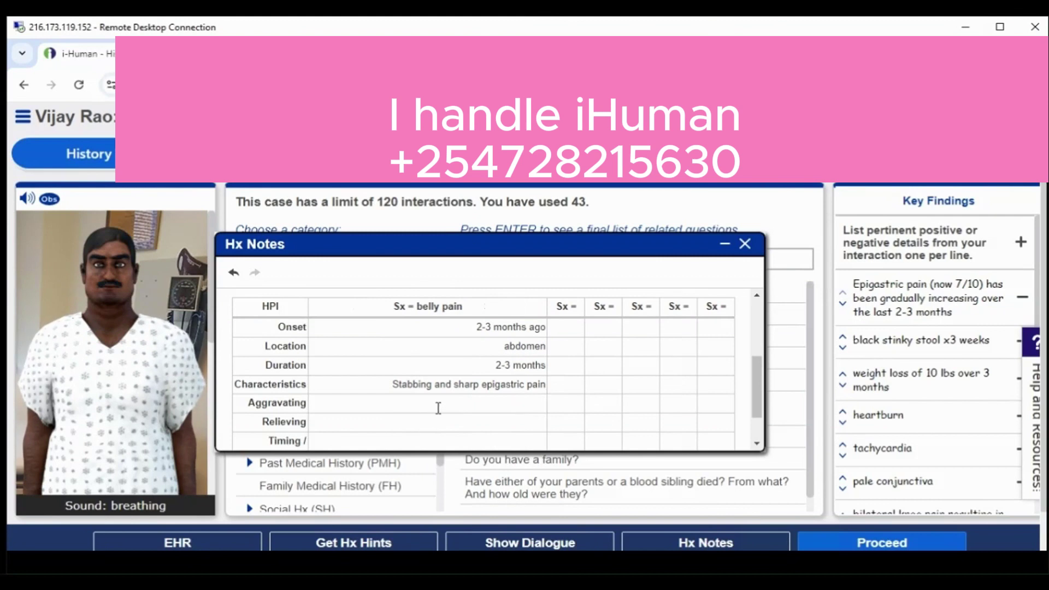
pyautogui.write("Haven't noticed anything in part")
pyautogui.press('Home')
pyautogui.write('patient')
pyautogui.press('Delete')
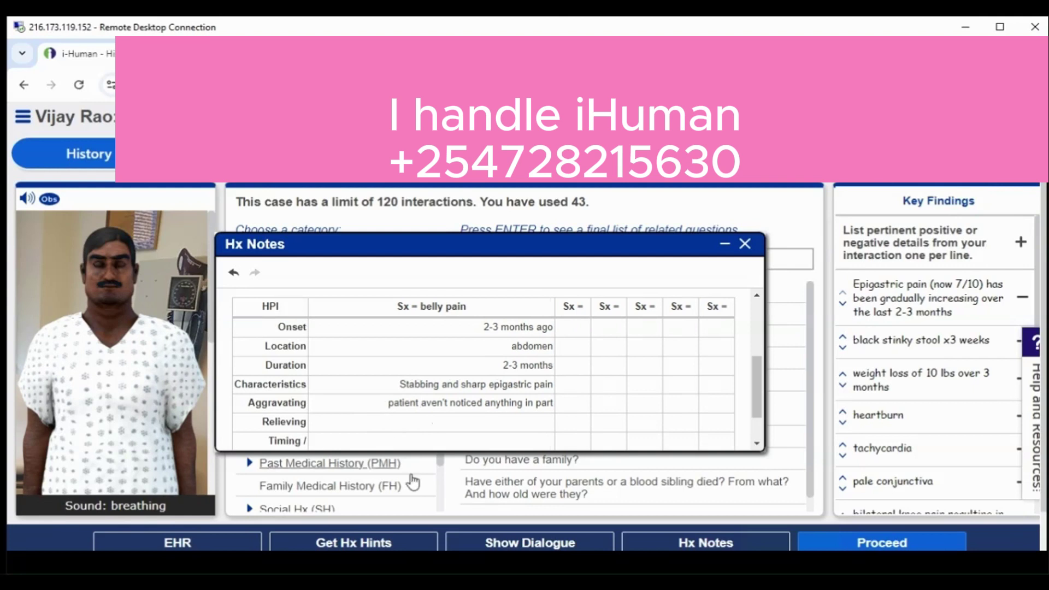
pyautogui.press('Home')
pyautogui.press('Delete')
pyautogui.write('P')
pyautogui.press('End')
pyautogui.write('icular')
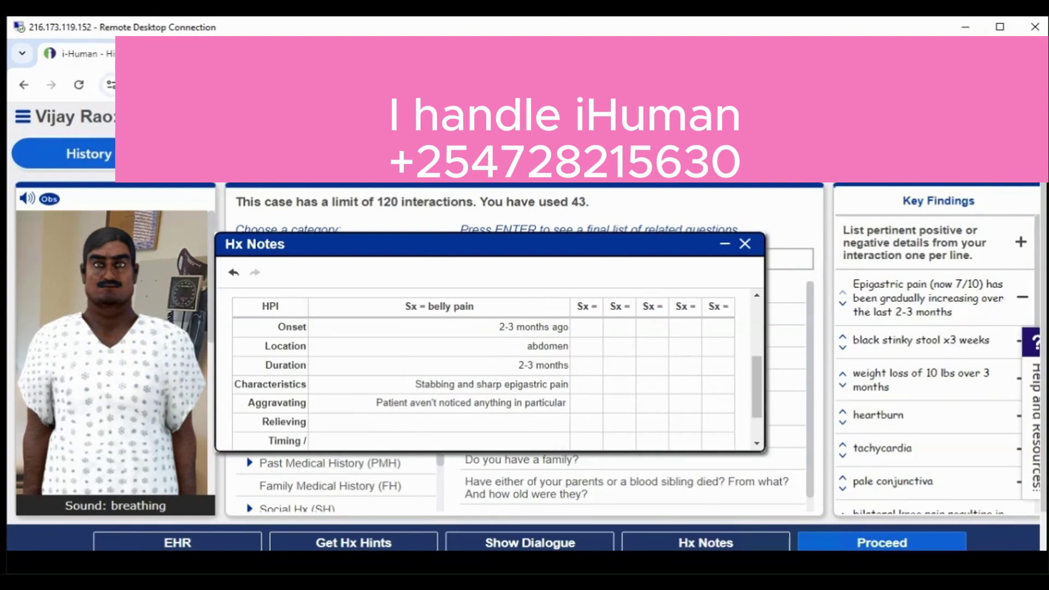
pyautogui.write(' that')
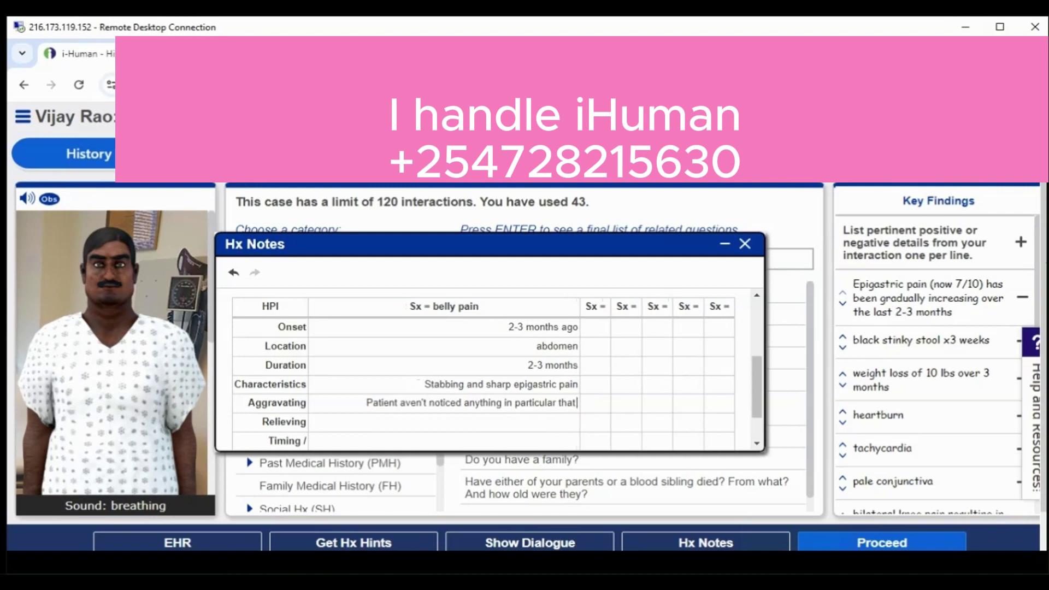
pyautogui.write(' makes the pain worse.')
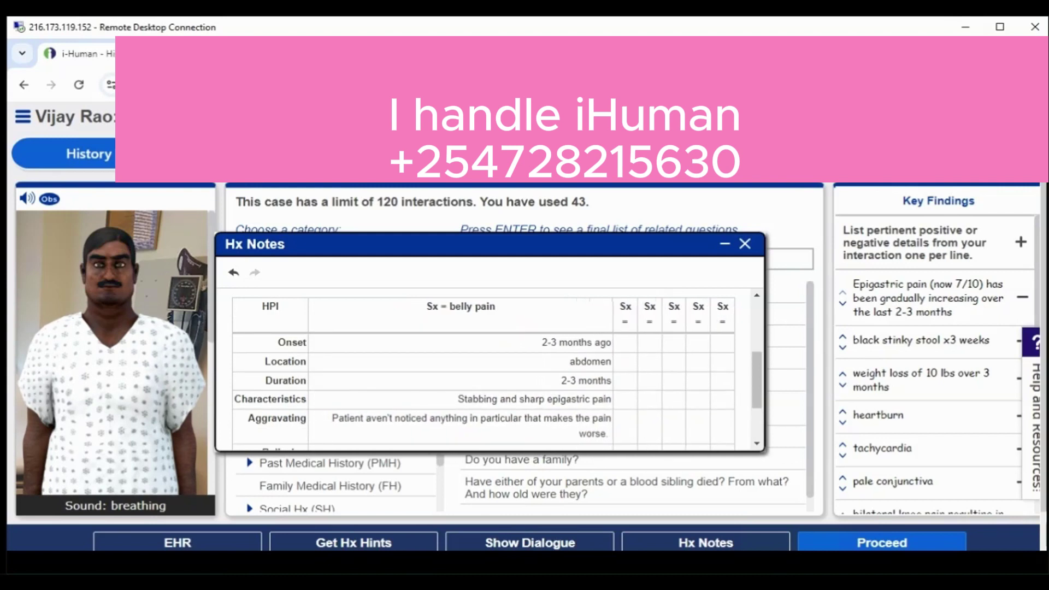
pyautogui.write(' Beer before')
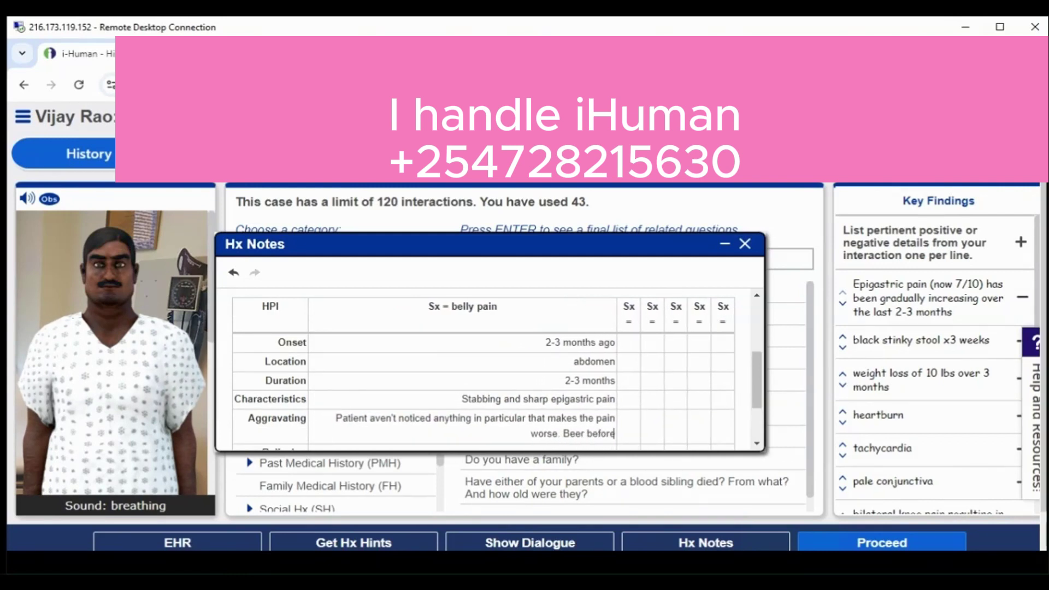
pyautogui.write(' bed could be a trigger')
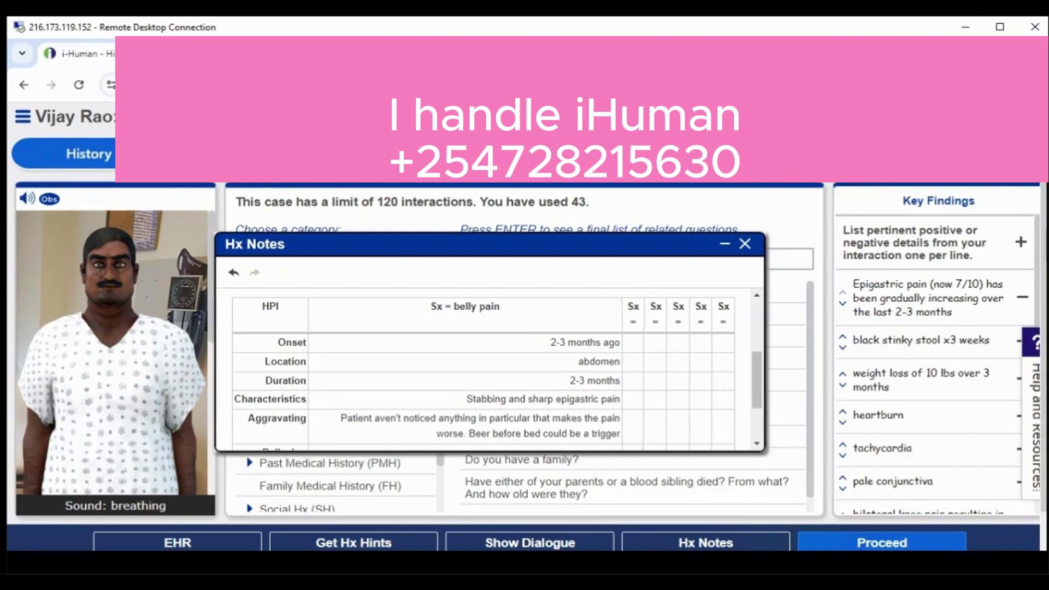
# Enter "Patient have been trying anatacids" in the belly pain's Relieving row
pyautogui.scroll(-2, 596, 382)
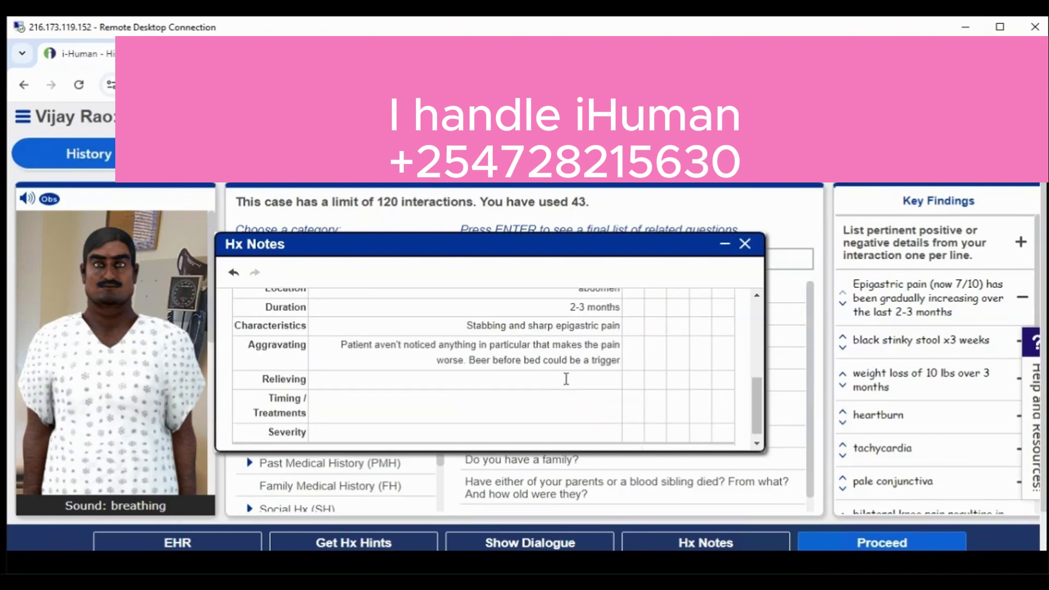
pyautogui.click(566, 378)
pyautogui.write('Patient have been trying')
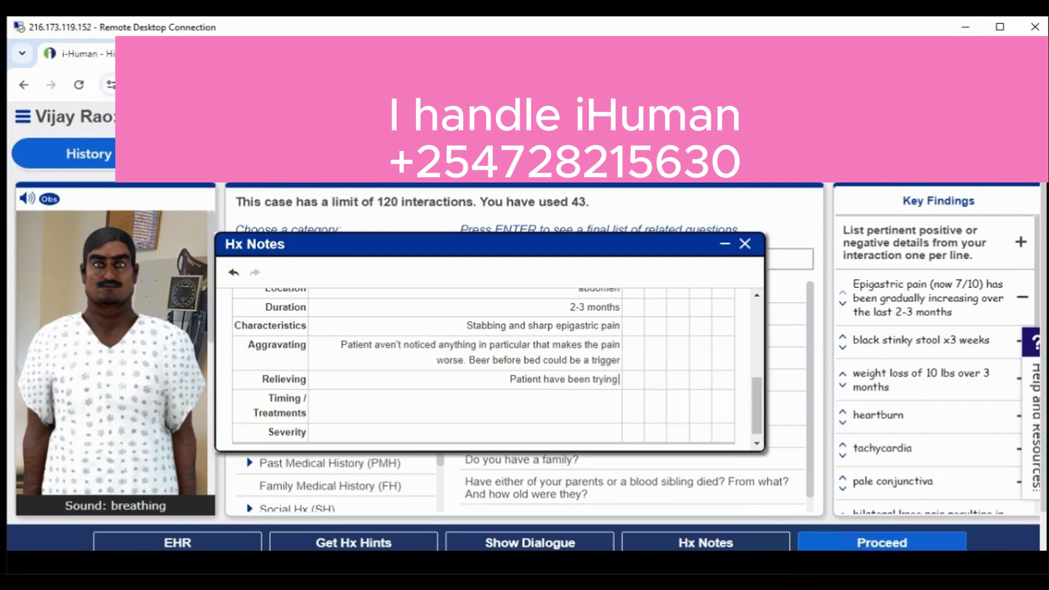
pyautogui.write(' anatacids')
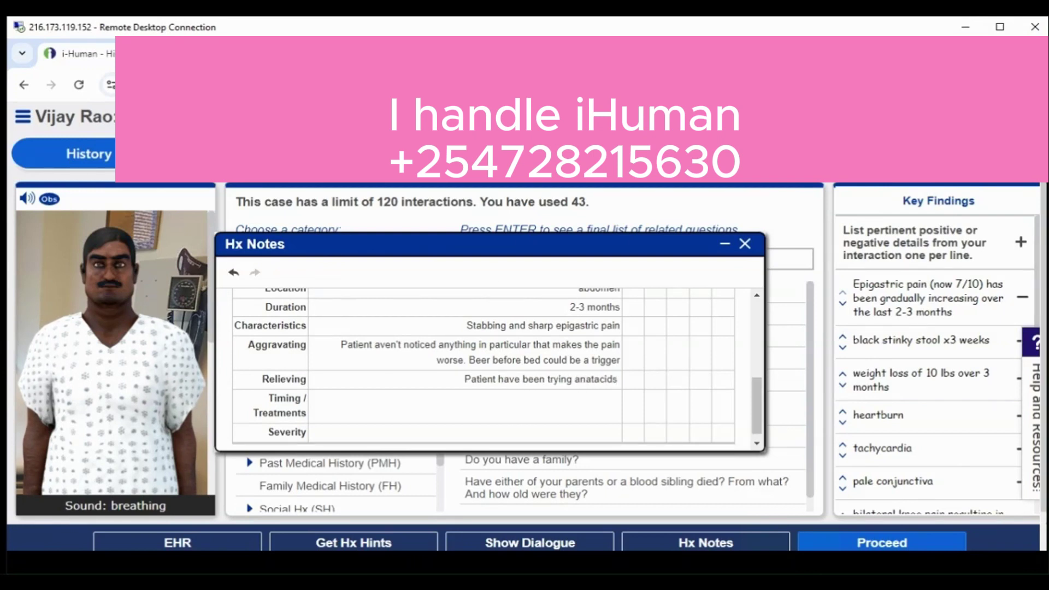
# Reword the Relieving entry to "anatacids used to help make the pain better, but lately even they aren't working"
pyautogui.moveTo(578, 381); pyautogui.dragTo(465, 379)
pyautogui.press('BackSpace')
pyautogui.press('Right')
pyautogui.press('Right')
pyautogui.press('Right')
pyautogui.press('Right')
pyautogui.press('End')
pyautogui.write('used to help')
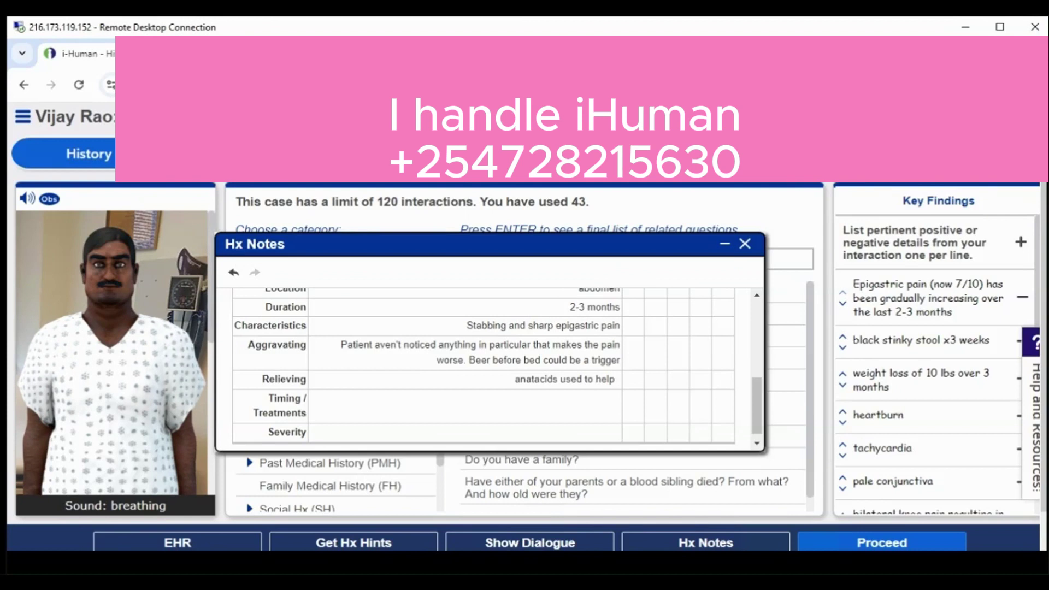
pyautogui.write('make the pain better,')
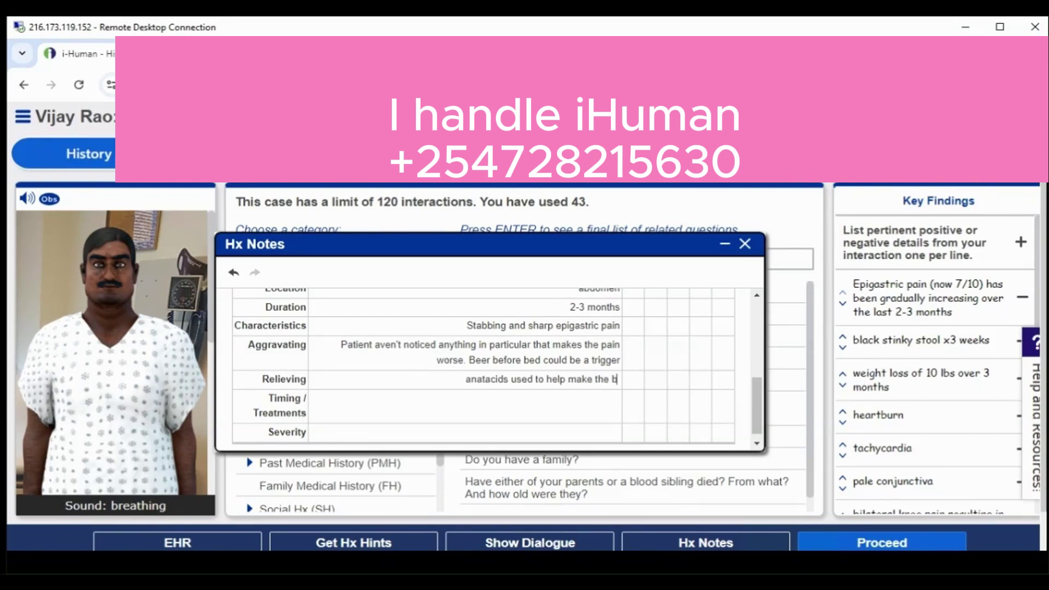
pyautogui.write(' but')
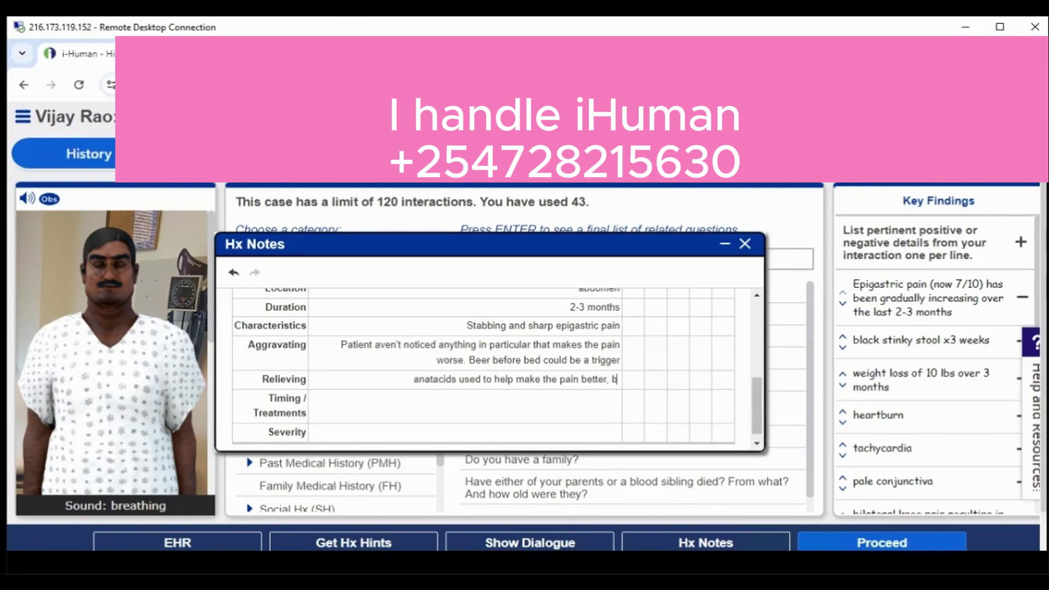
pyautogui.write(' lately even they ar')
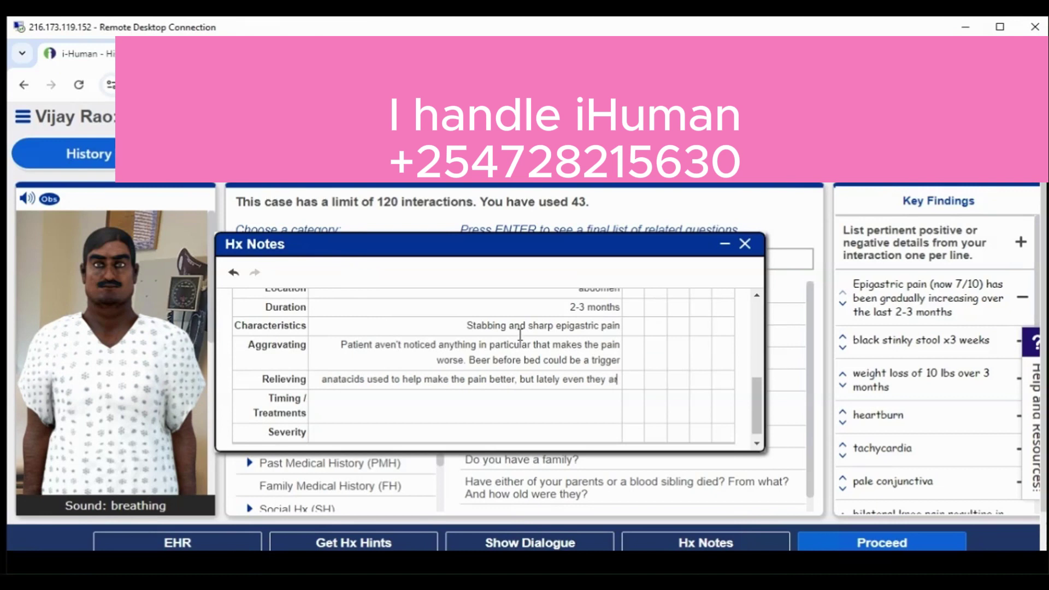
pyautogui.write("en't working")
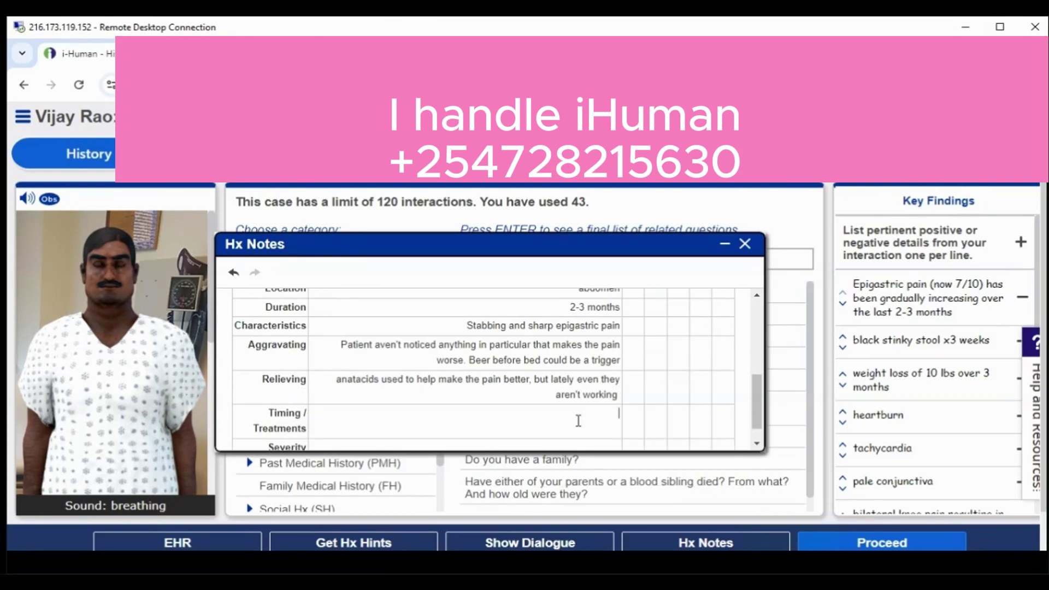
# Enter "just the anatacids" for Timing / Treatments and "today it is 6-7/10. Most other days it was between a 2-5/10" for Severity
pyautogui.write('just the anatacids')
pyautogui.scroll(-1, 564, 425)
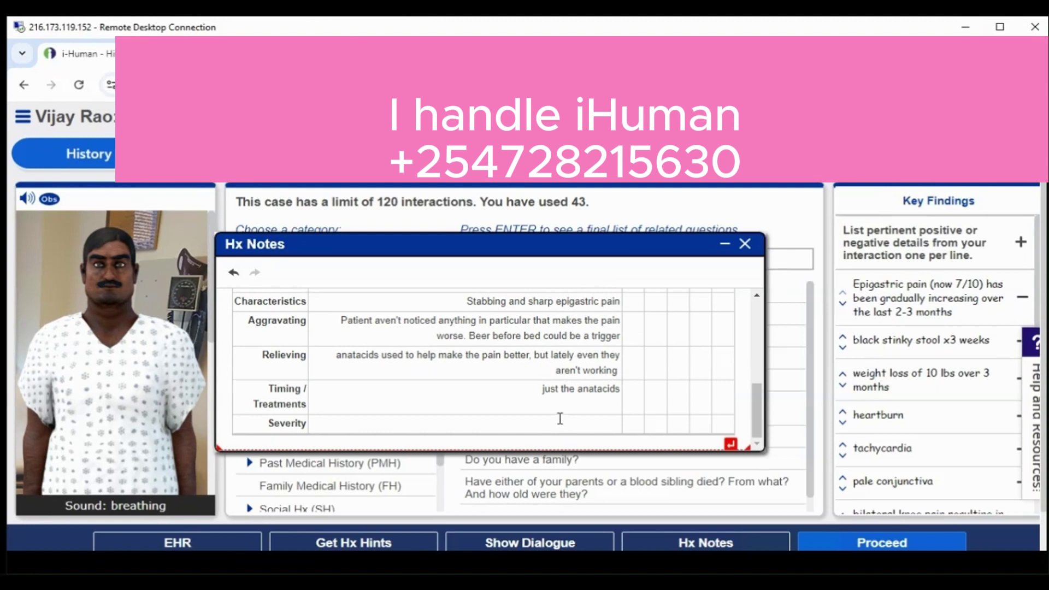
pyautogui.write('today')
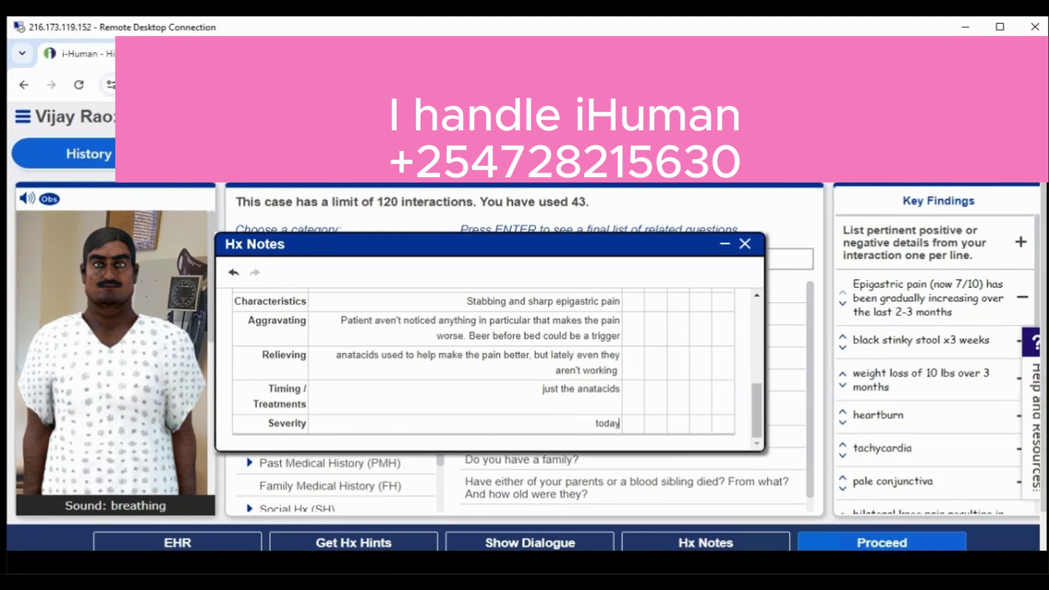
pyautogui.press('Return')
pyautogui.write('it is 6-7/10. Most days')
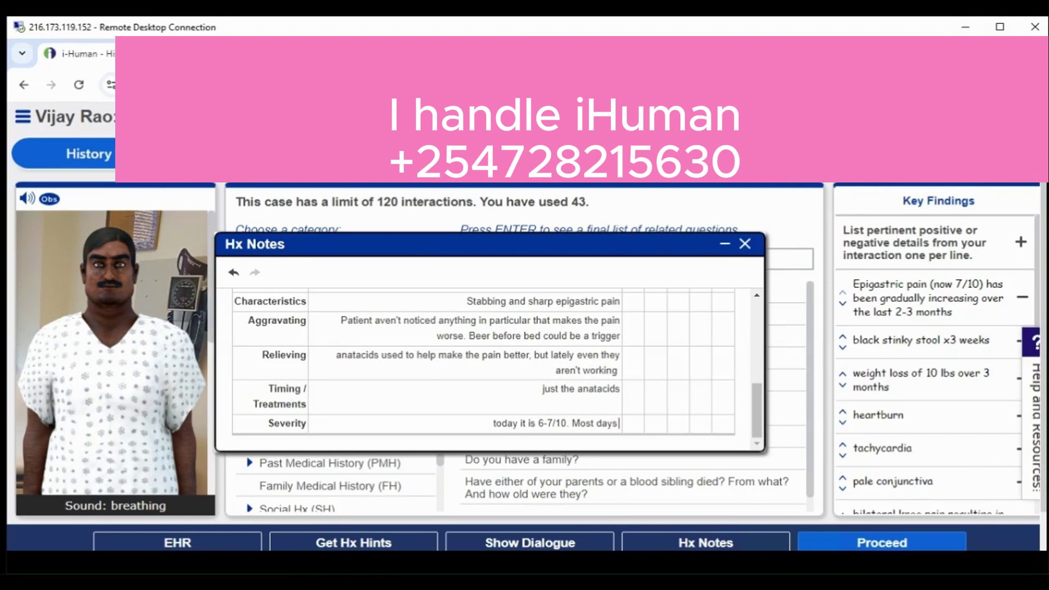
pyautogui.write(' other')
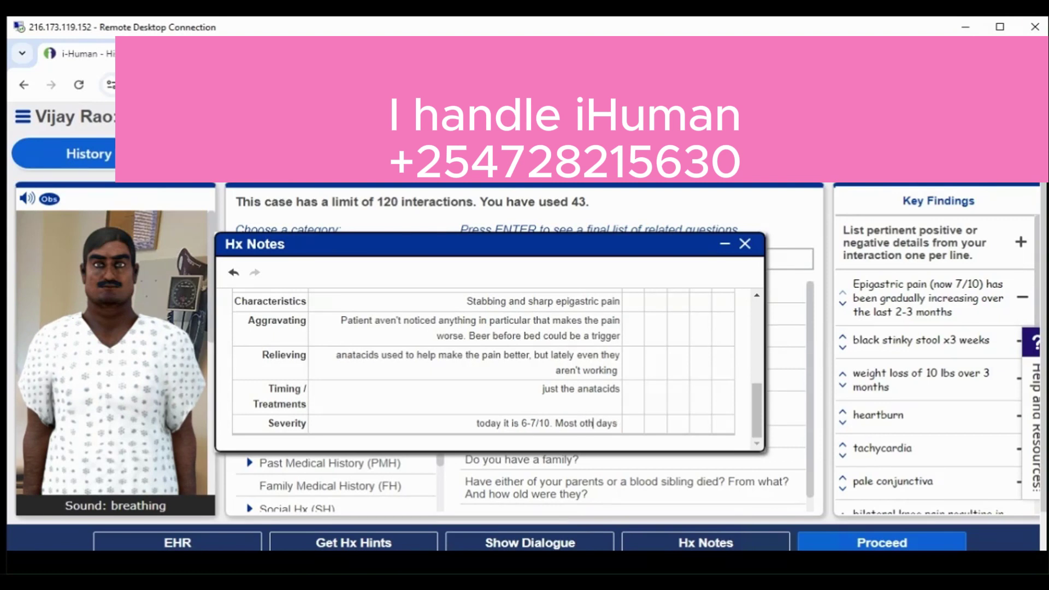
pyautogui.write(' it was between a 2-5/10')
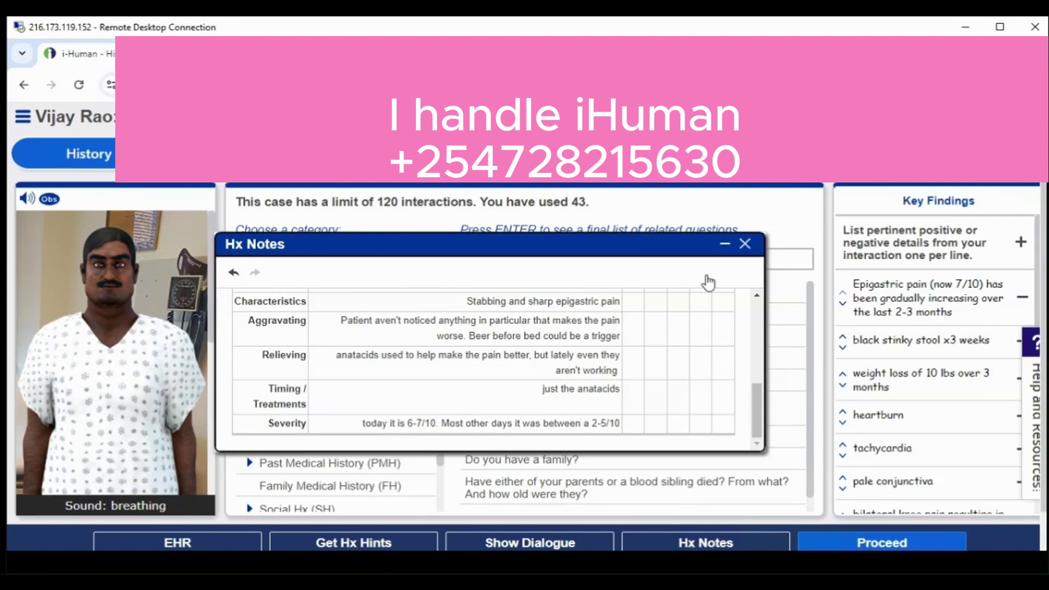
# Close the Hx Notes and proceed from the history section to the physical exam
pyautogui.click(746, 245)
pyautogui.scroll(-1, 776, 345)
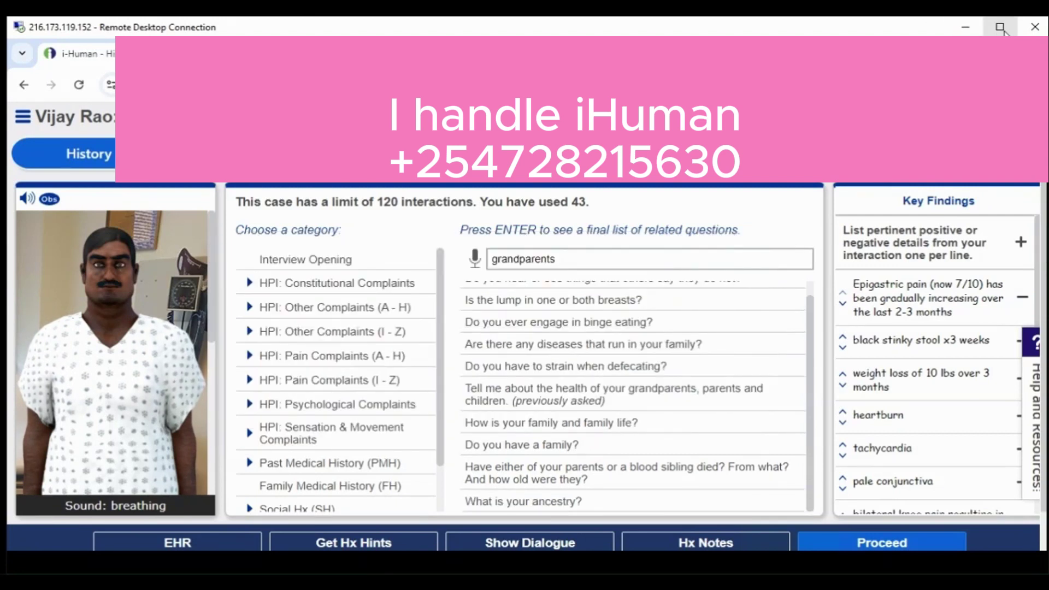
pyautogui.click(881, 543)
pyautogui.click(573, 312)
pyautogui.scroll(-20, 661, 354)
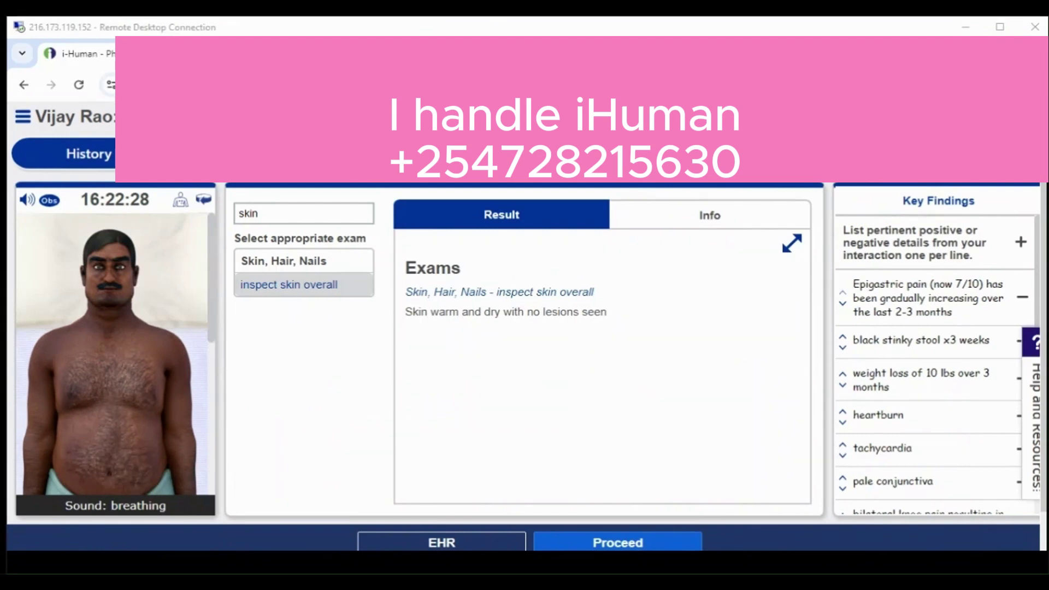
# Find and perform the nails exam, and test capillary refill in the fingers
pyautogui.doubleClick(250, 213)
pyautogui.write('nail')
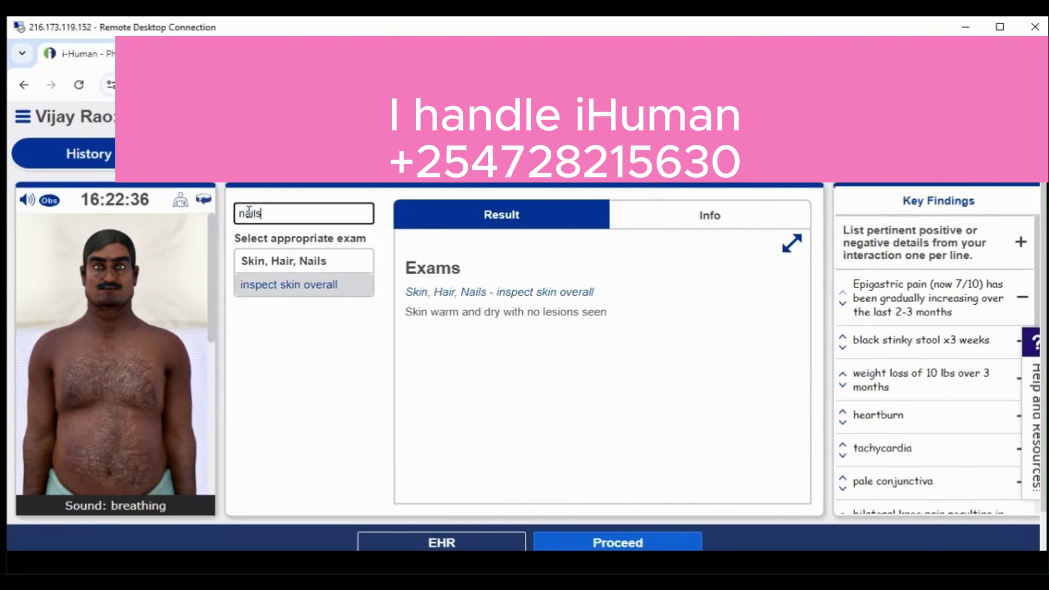
pyautogui.write('s')
pyautogui.click(289, 285)
pyautogui.doubleClick(248, 213)
pyautogui.write('refill')
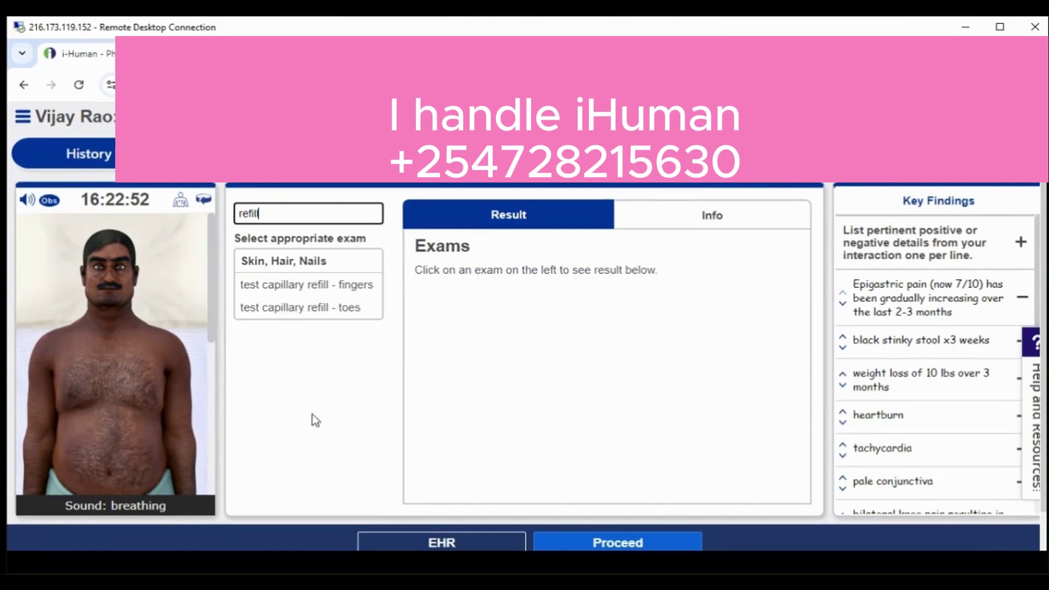
pyautogui.click(324, 286)
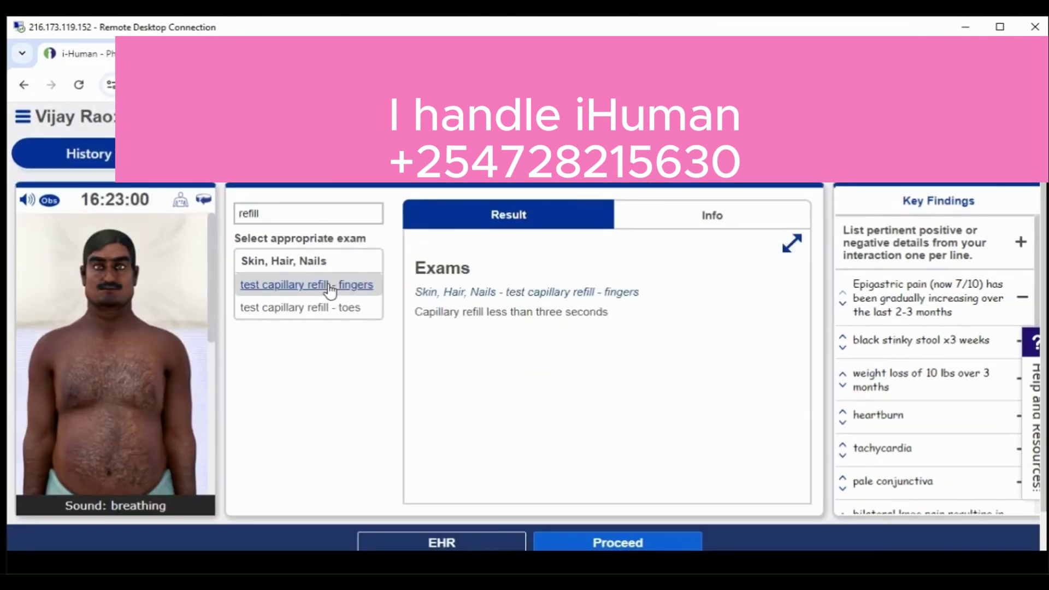
# Inspect the patient's eyes under HEENT and perform the mouth exam
pyautogui.doubleClick(248, 213)
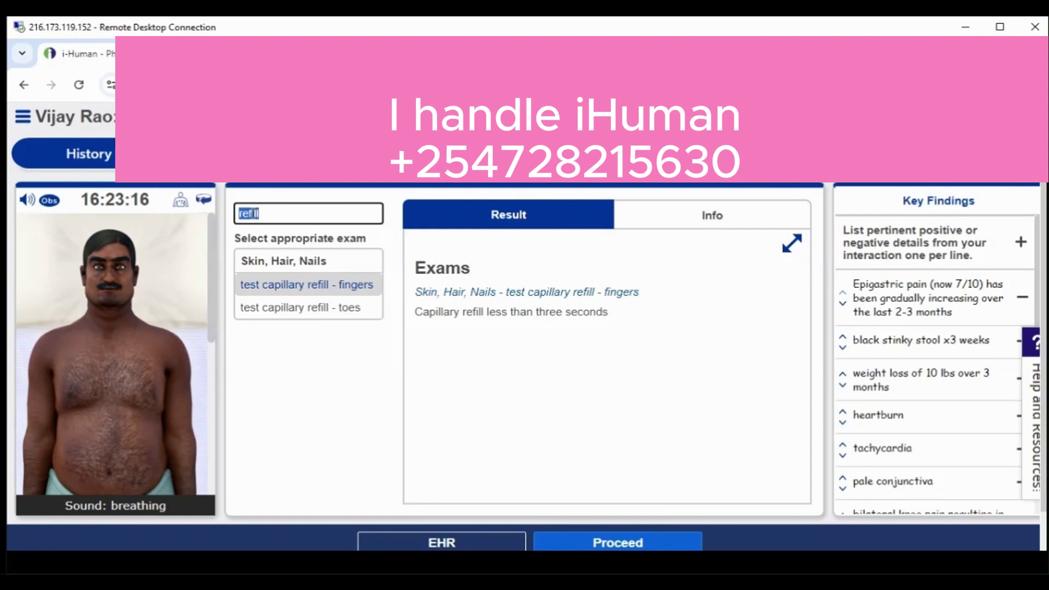
pyautogui.write('e')
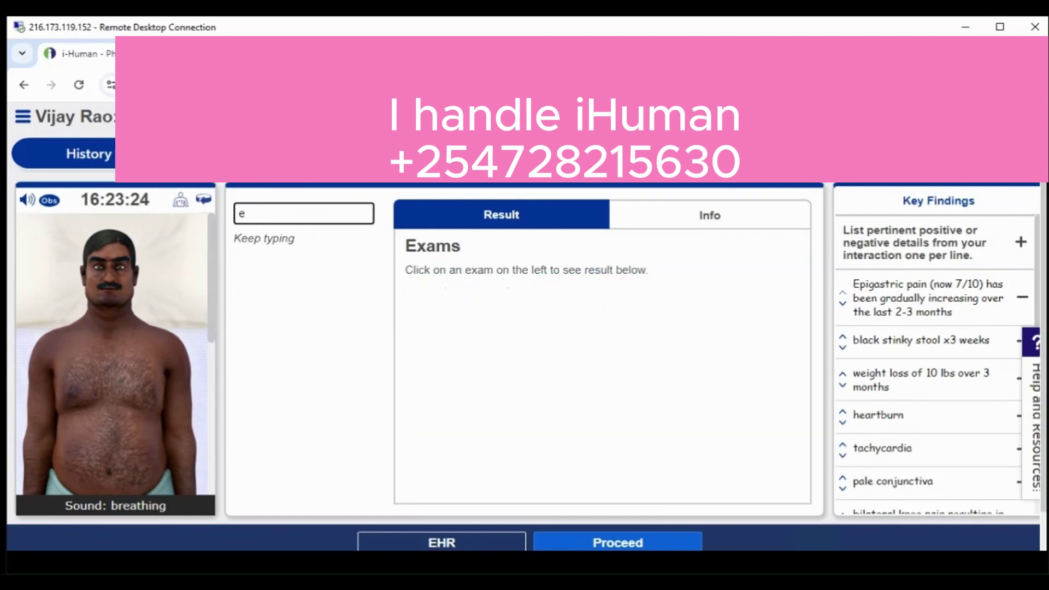
pyautogui.write('yes')
pyautogui.click(281, 288)
pyautogui.click(257, 211)
pyautogui.write('mouth')
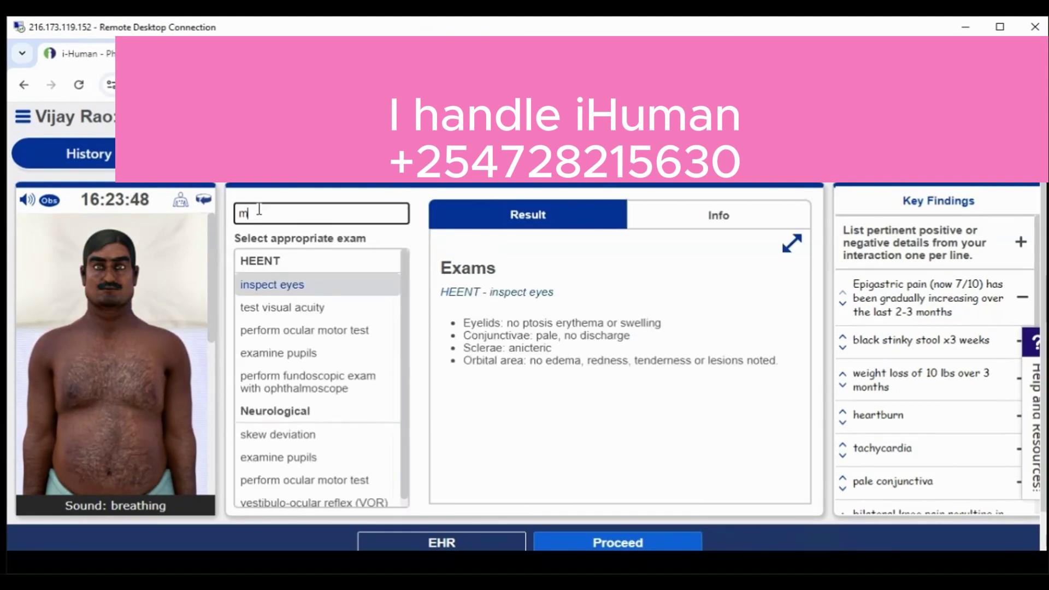
pyautogui.click(332, 293)
# Find the lymphatic exam and palpate all lymph nodes
pyautogui.click(262, 214)
pyautogui.write('i')
pyautogui.write('ymph')
pyautogui.click(338, 293)
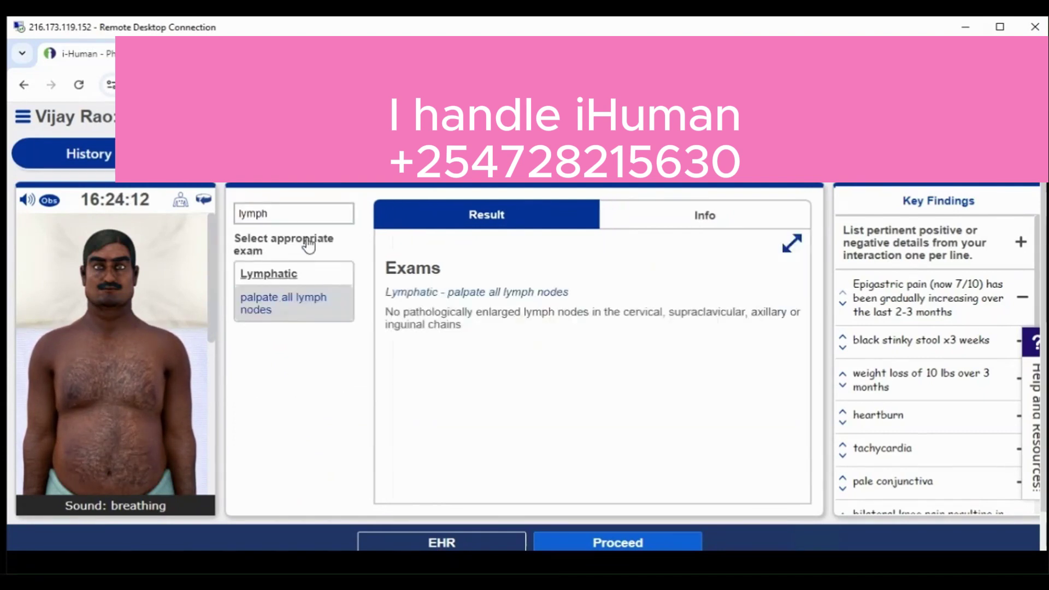
# Start the auscultate lungs exam and listen to the upper, midaxillary, middle and lower anterior sites on both sides
pyautogui.click(254, 211)
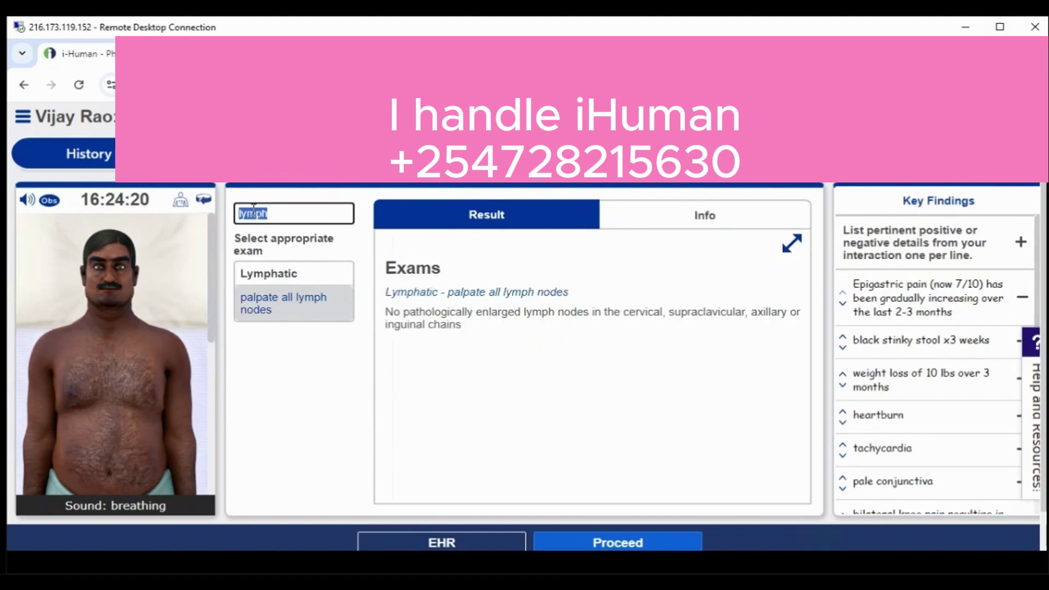
pyautogui.write('lungs')
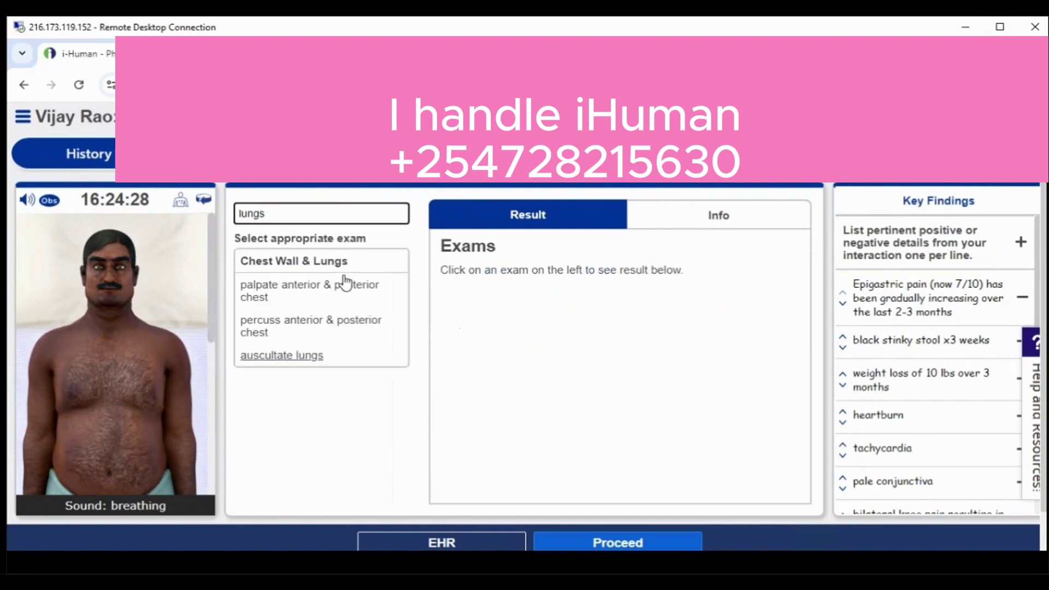
pyautogui.click(305, 358)
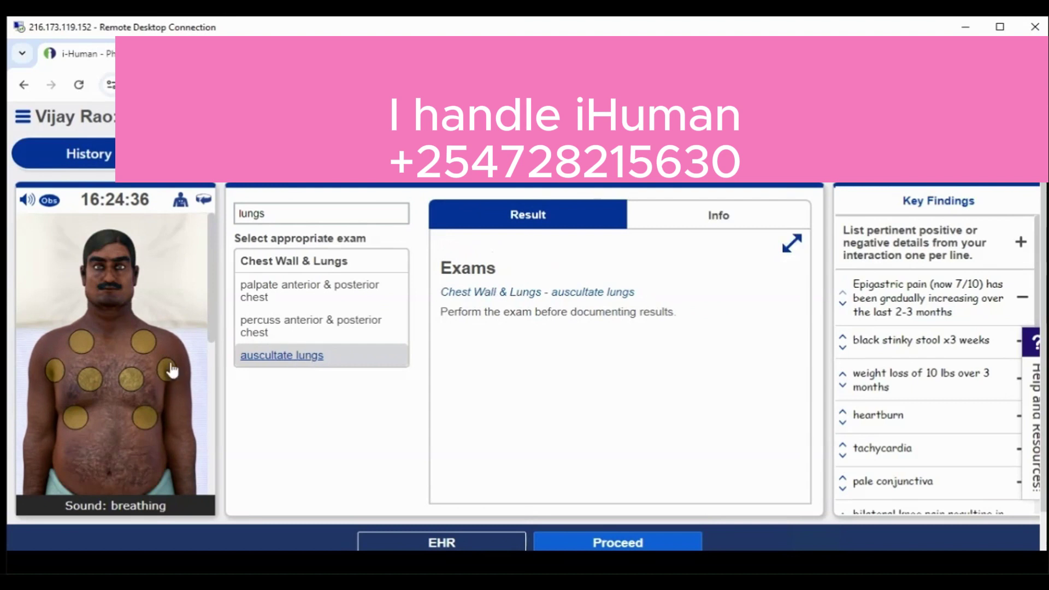
pyautogui.click(83, 343)
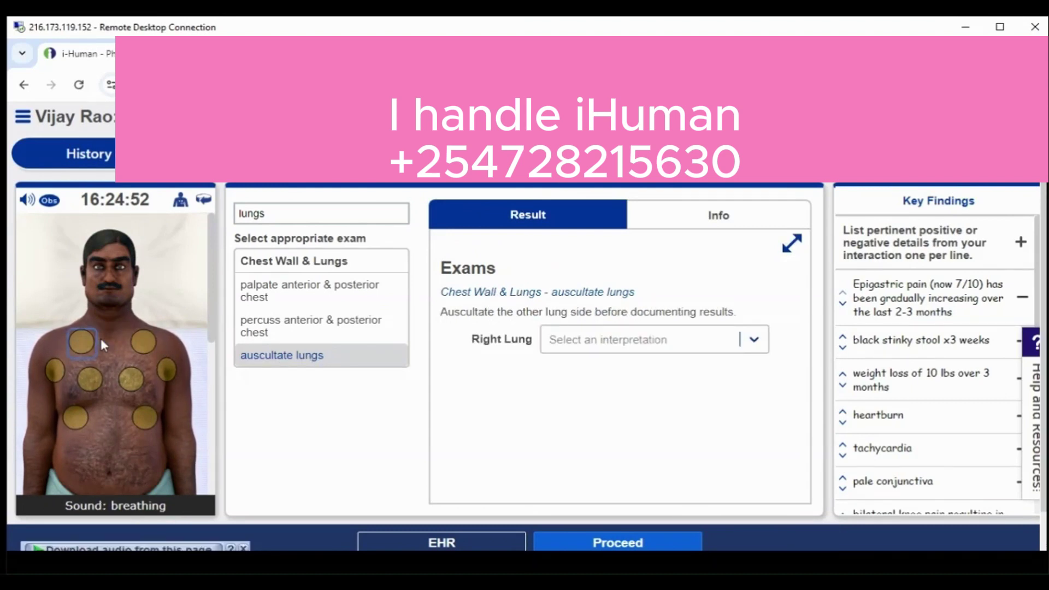
pyautogui.click(145, 342)
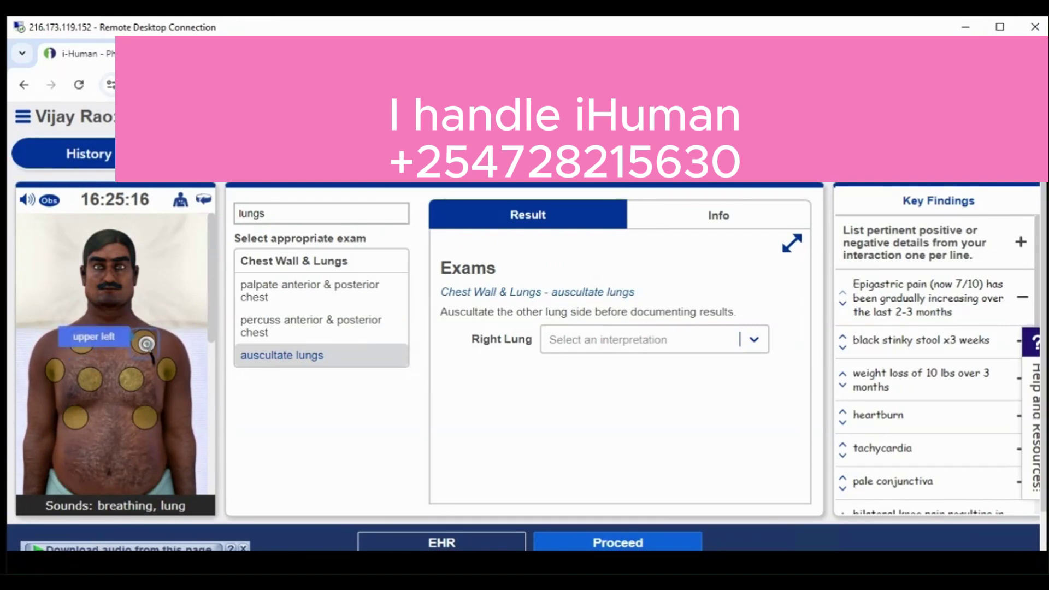
pyautogui.click(55, 363)
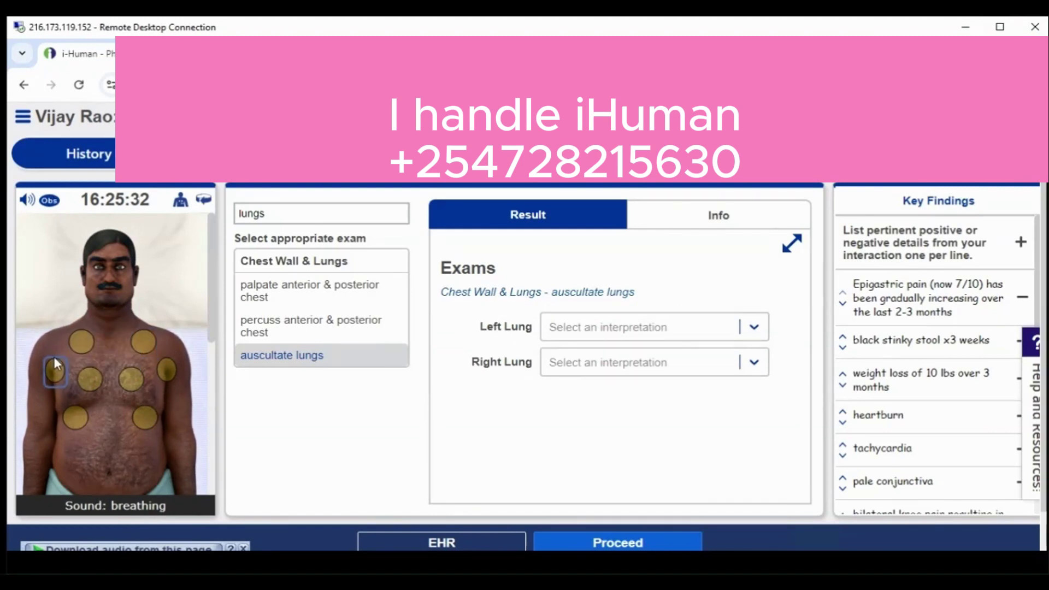
pyautogui.click(54, 366)
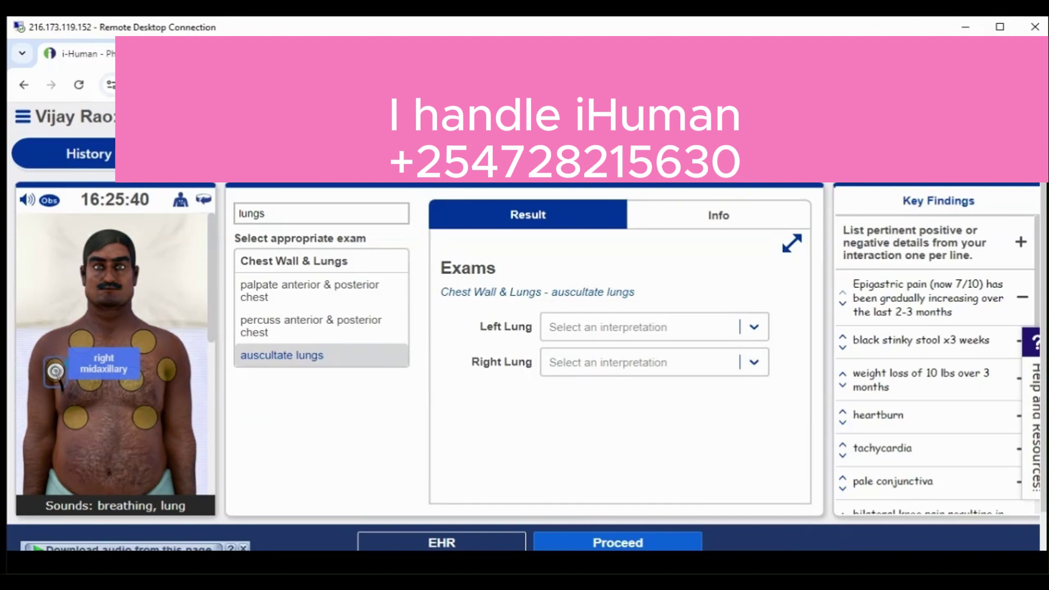
pyautogui.click(167, 370)
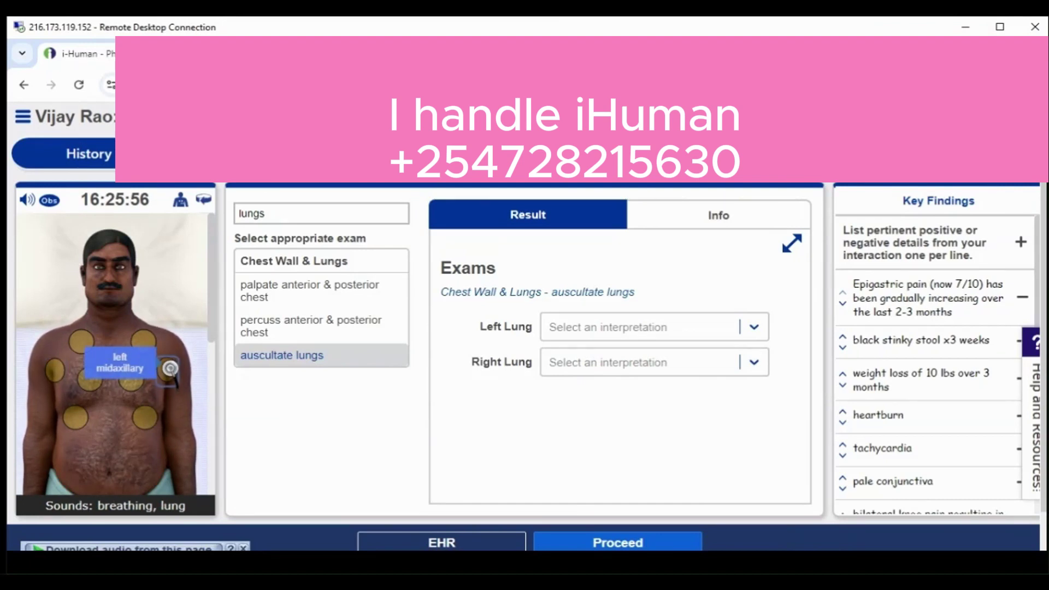
pyautogui.click(89, 379)
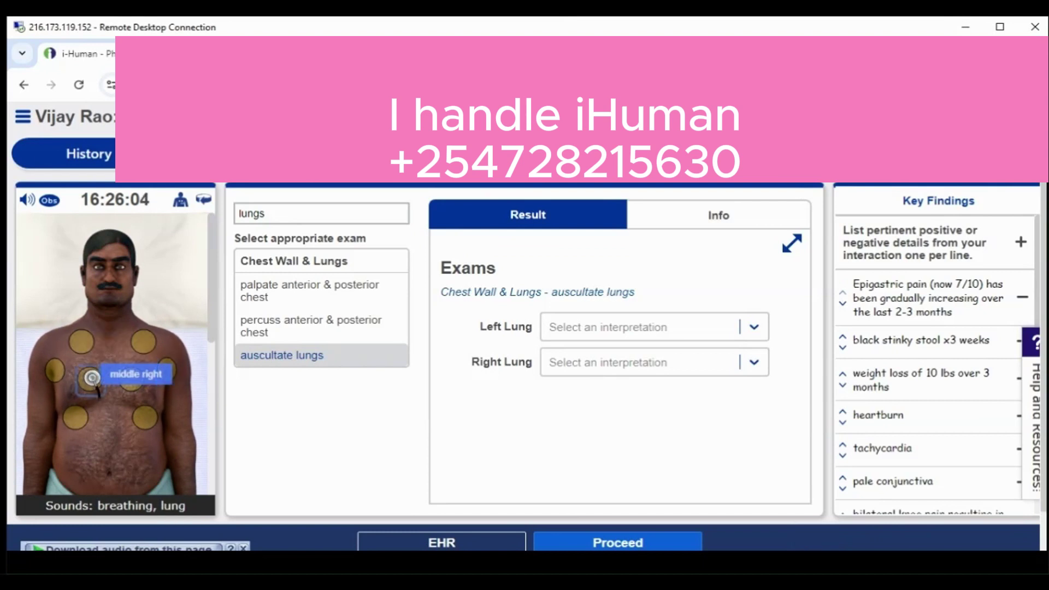
pyautogui.click(136, 380)
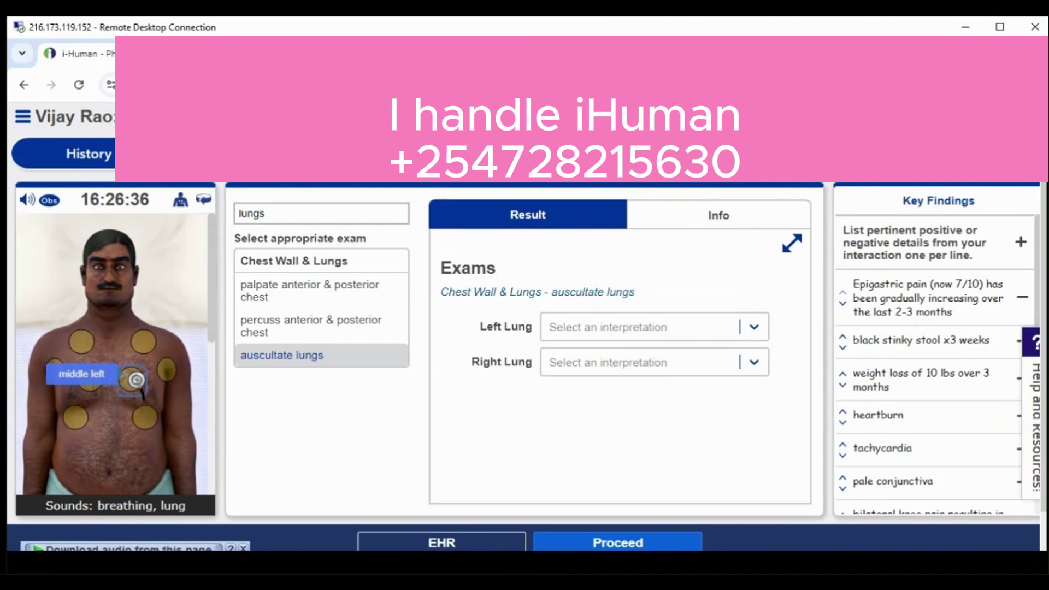
pyautogui.click(79, 424)
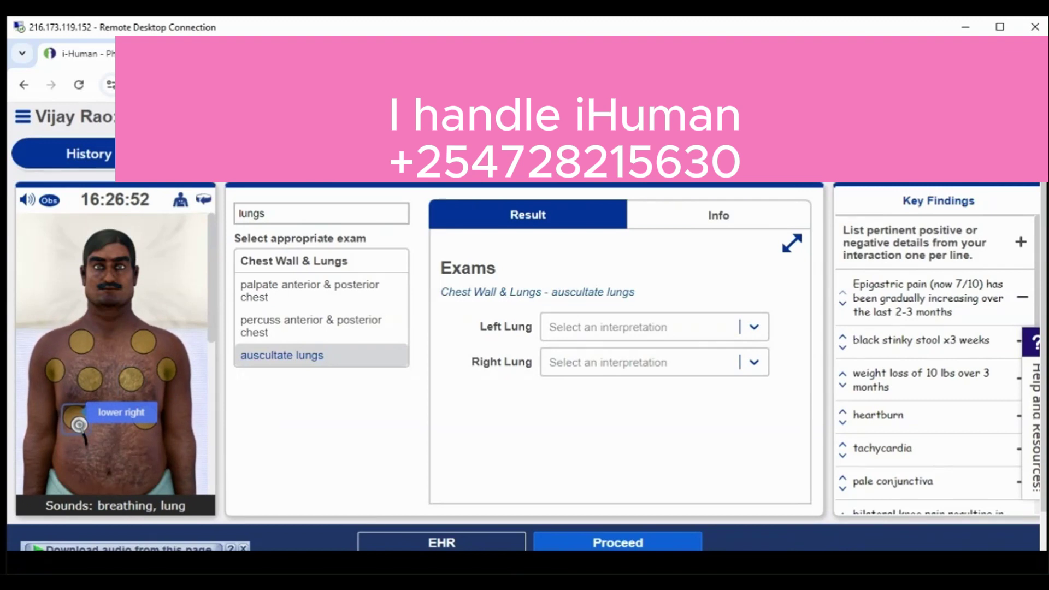
pyautogui.click(145, 421)
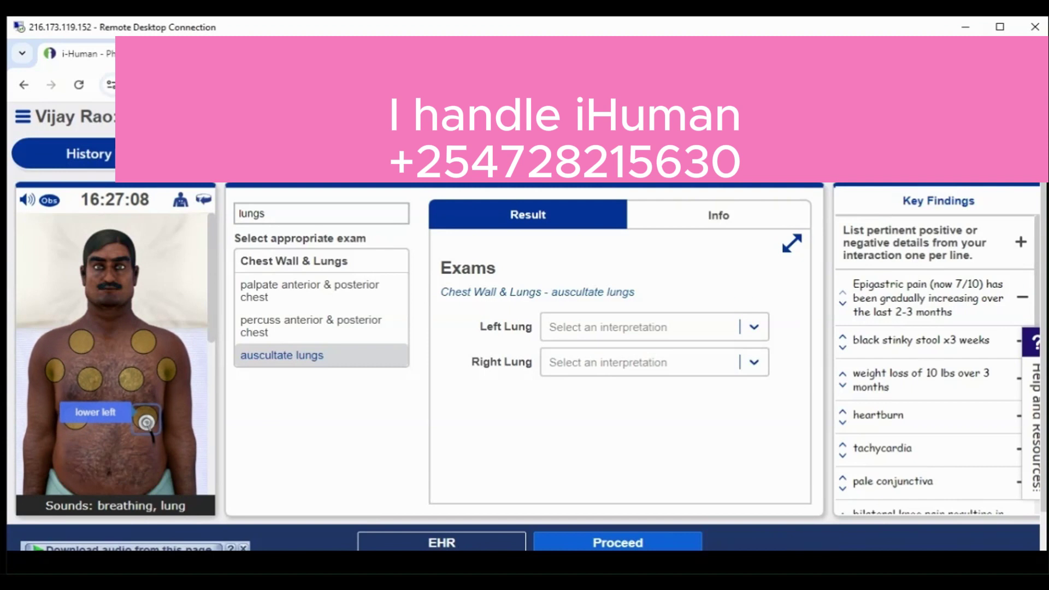
# Turn the patient around and auscultate the upper, middle, lower and costophrenic angle sites on both sides of the back
pyautogui.click(203, 200)
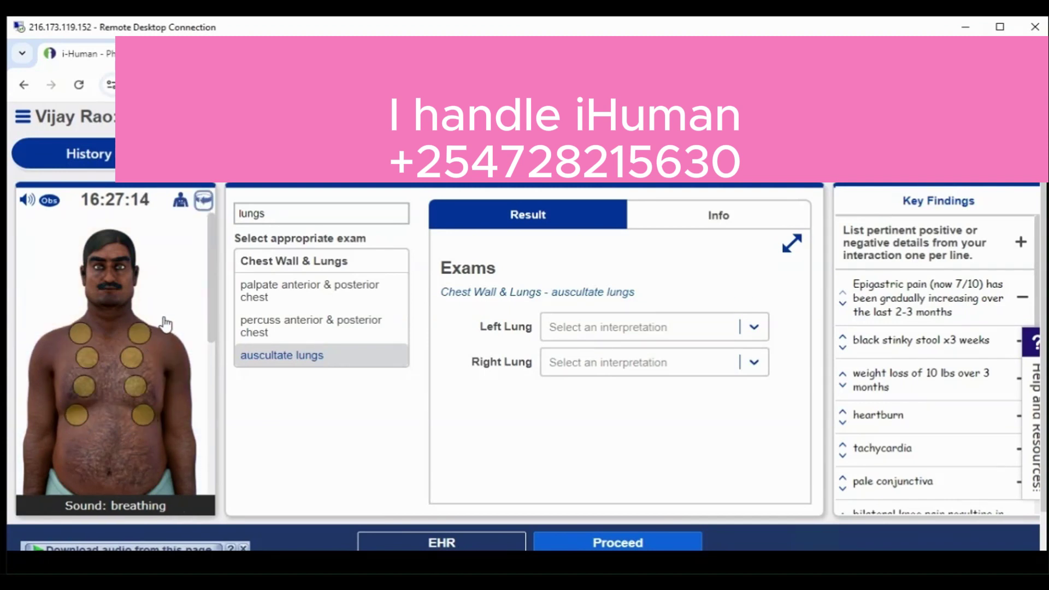
pyautogui.click(142, 333)
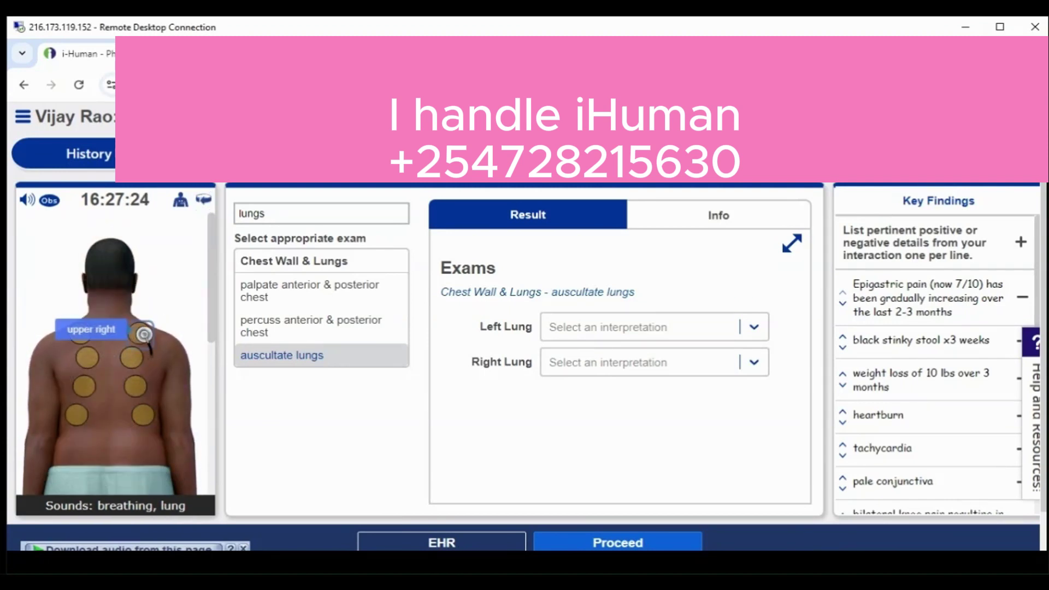
pyautogui.click(82, 332)
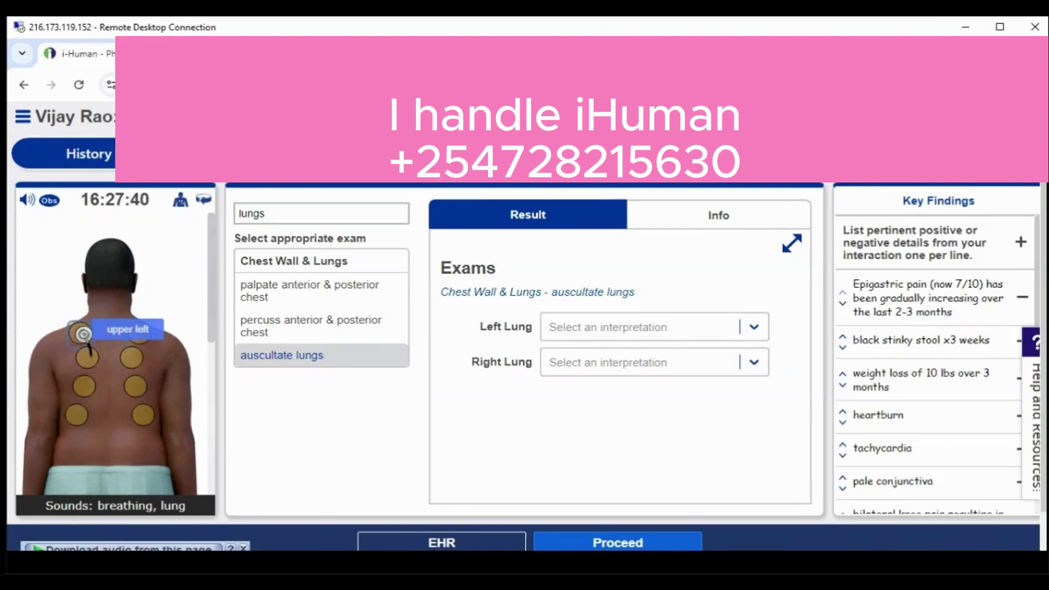
pyautogui.click(139, 333)
pyautogui.click(134, 357)
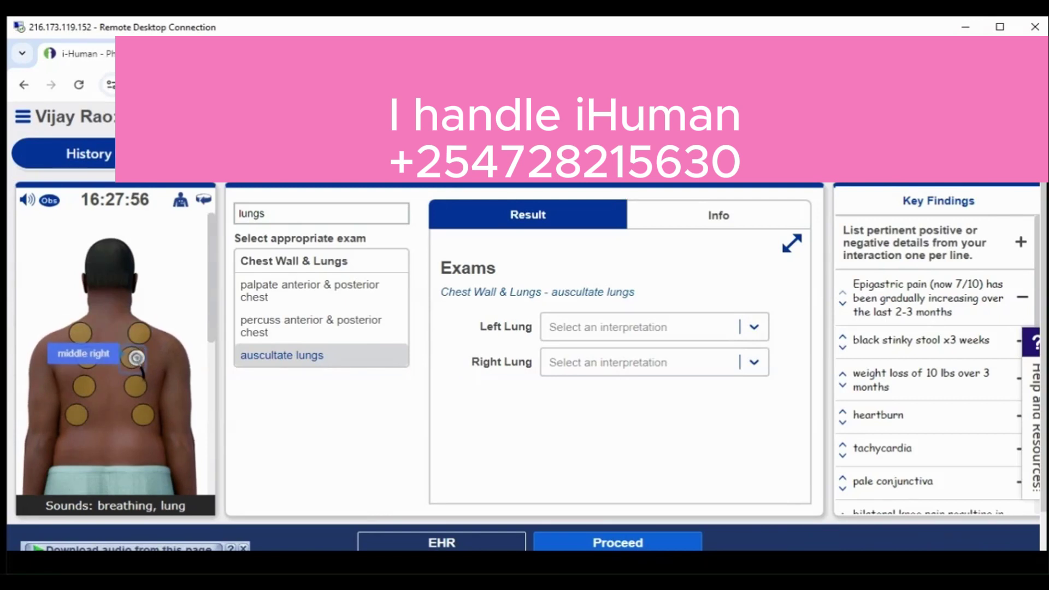
pyautogui.click(89, 359)
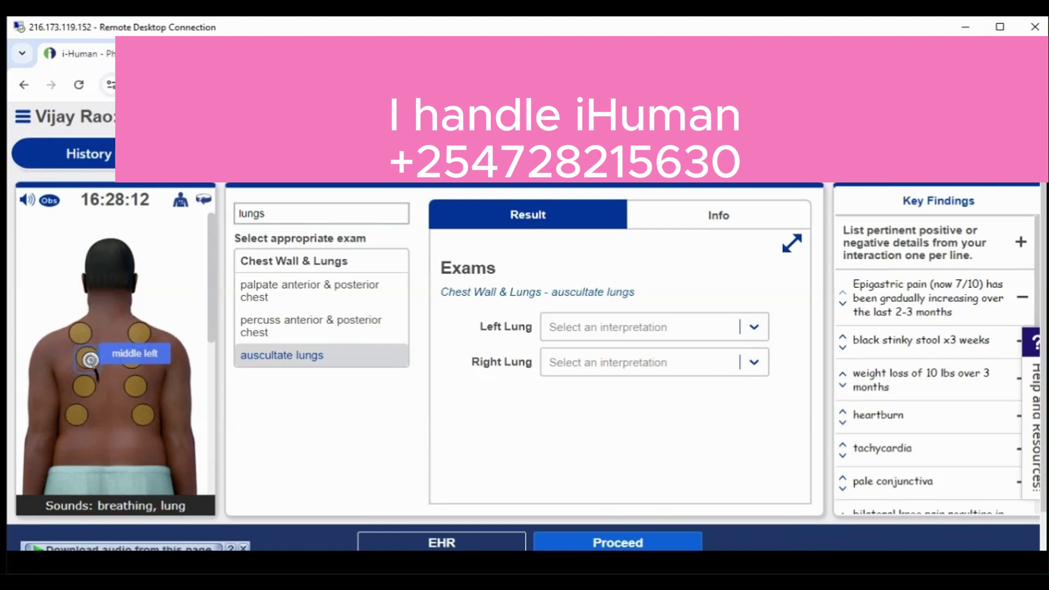
pyautogui.click(136, 388)
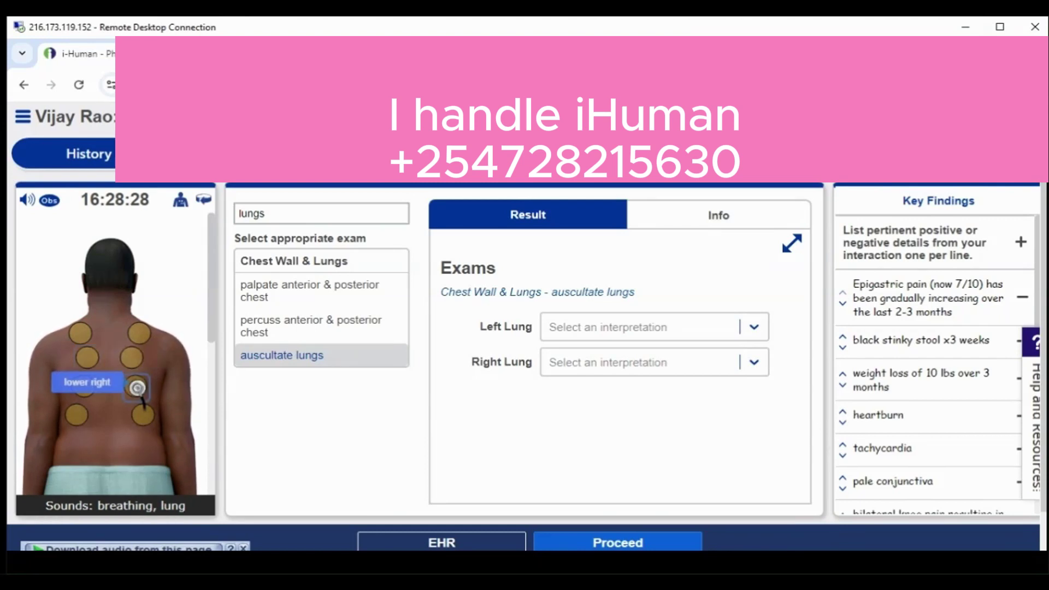
pyautogui.click(85, 388)
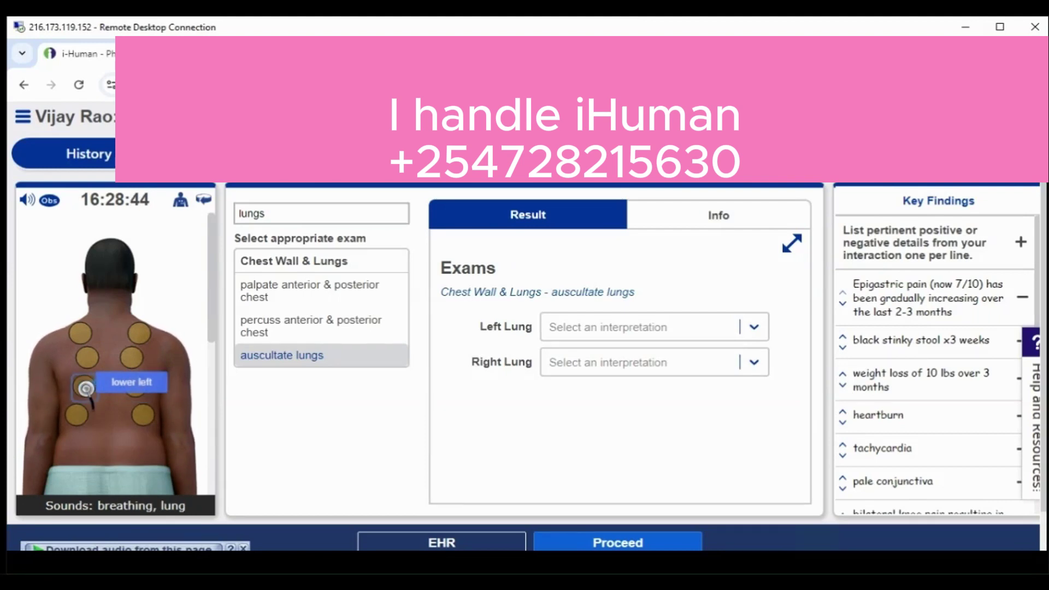
pyautogui.click(144, 421)
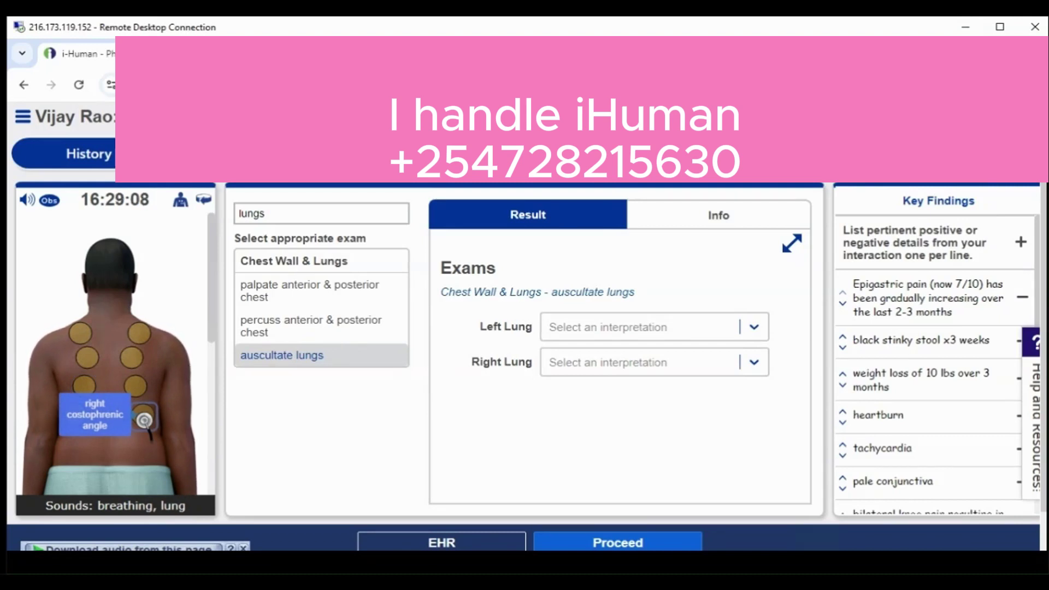
pyautogui.click(78, 418)
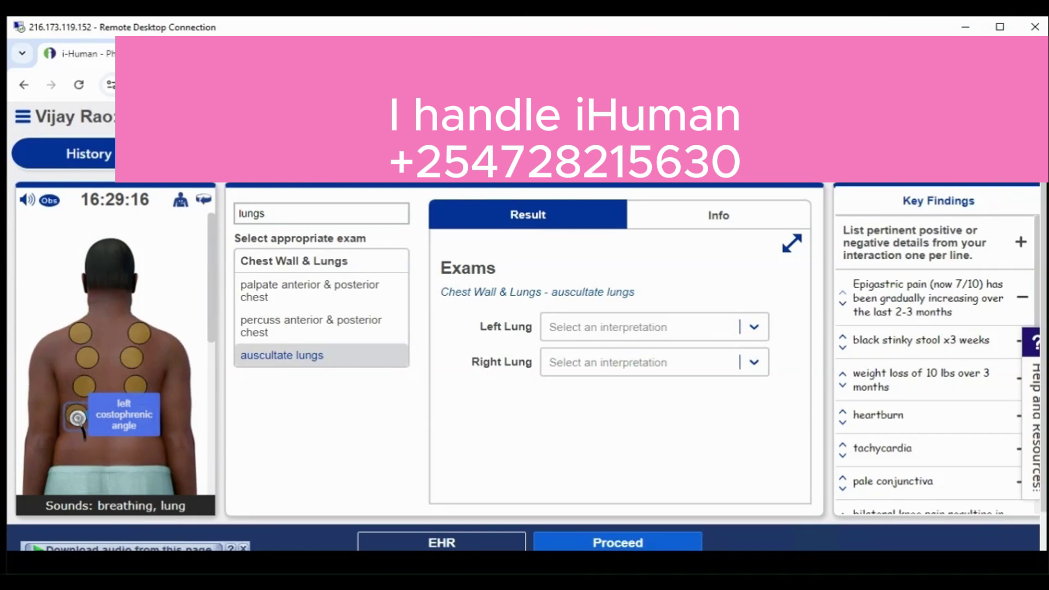
# Document the auscultation interpretations for the left lung and right lung
pyautogui.click(726, 328)
pyautogui.click(761, 362)
pyautogui.click(754, 363)
pyautogui.click(579, 398)
# Auscultate the heart from the aortic, pulmonic and Erb's point sites through mitral - midaxillary, and document the heart as normal
pyautogui.doubleClick(253, 213)
pyautogui.write('heart')
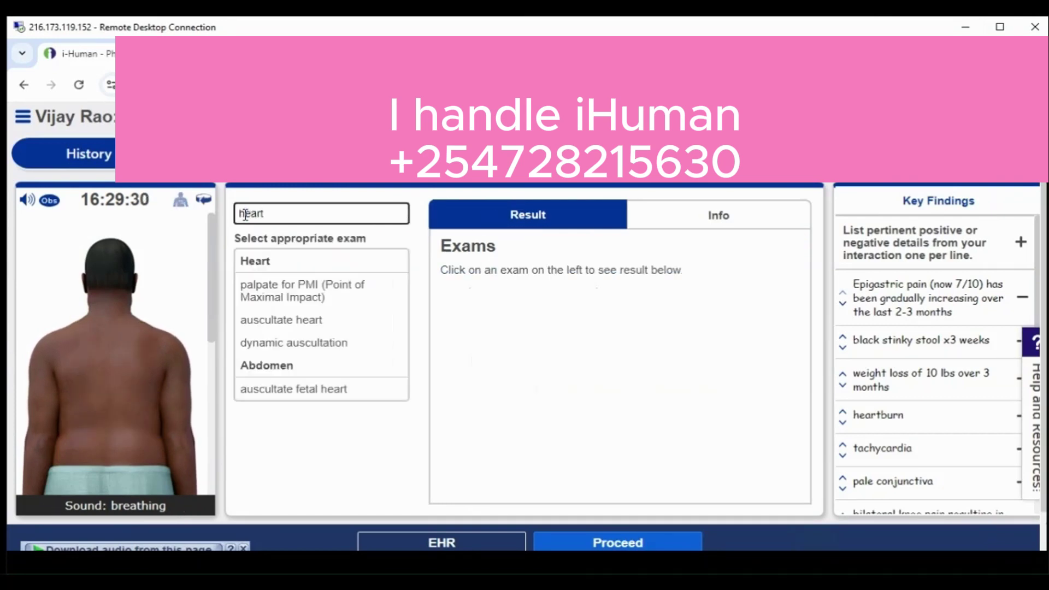
pyautogui.click(288, 323)
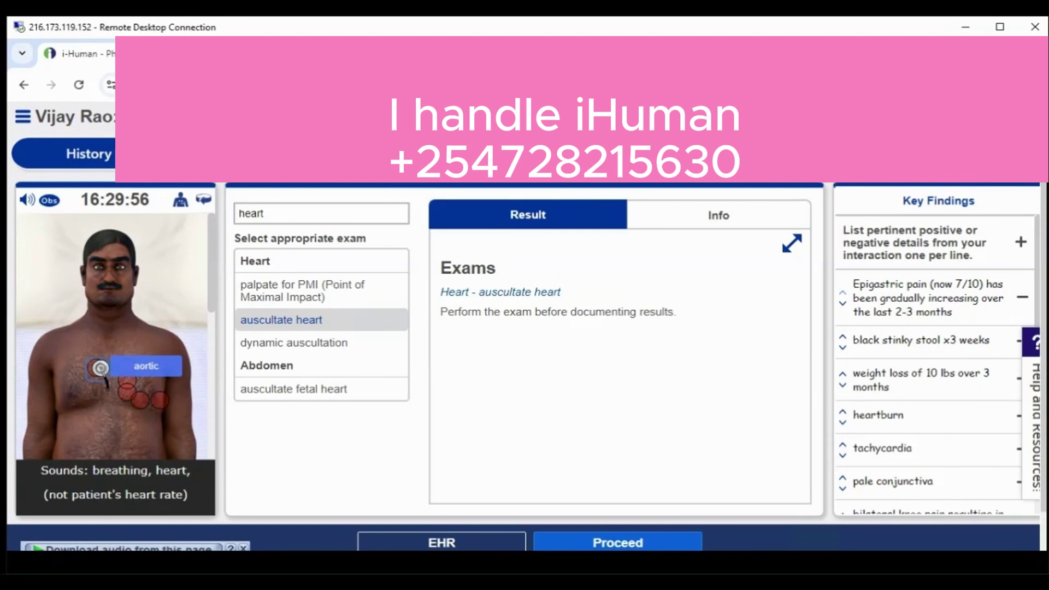
pyautogui.click(129, 370)
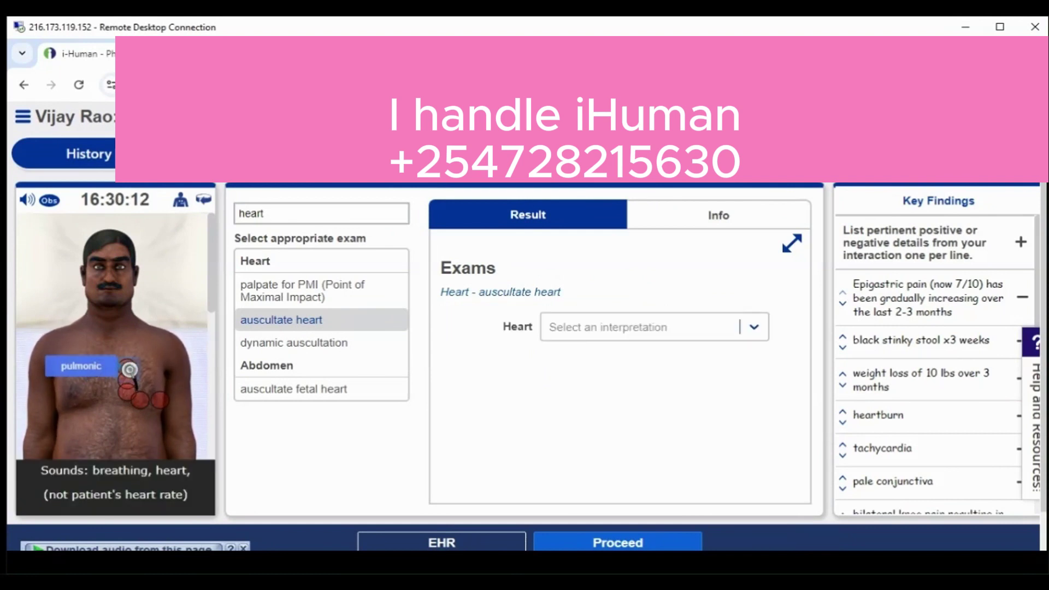
pyautogui.click(130, 383)
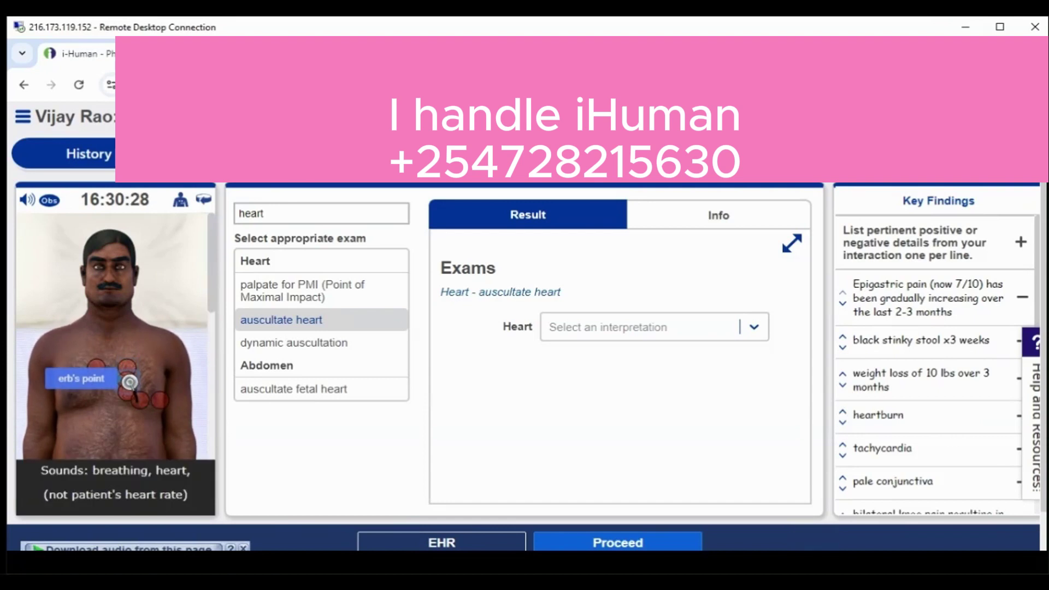
pyautogui.click(129, 393)
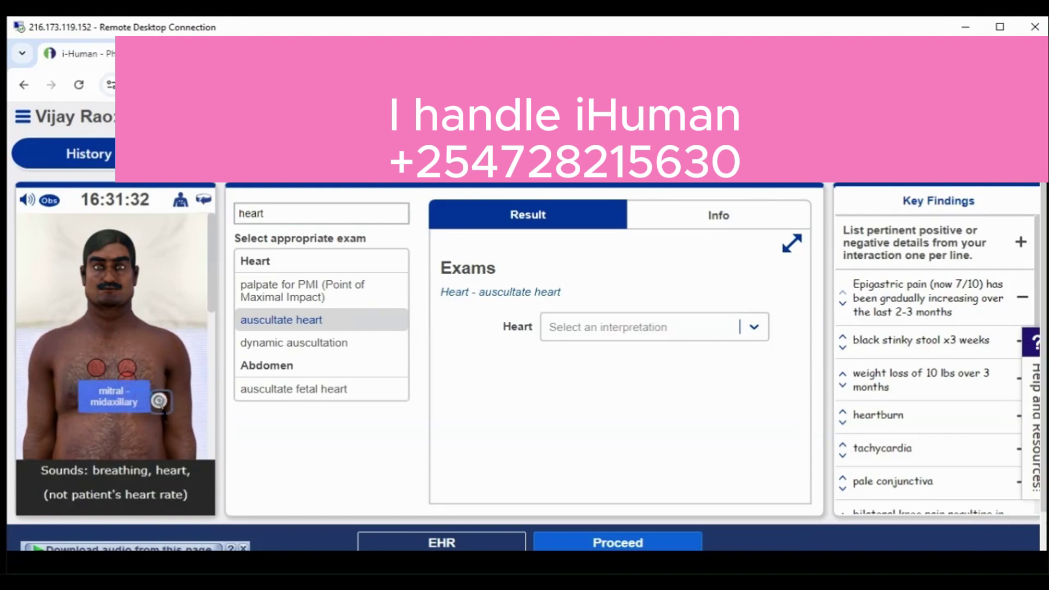
pyautogui.click(606, 327)
pyautogui.click(605, 363)
# Find the abdomen exams and perform the visual inspection of the abdomen
pyautogui.doubleClick(255, 213)
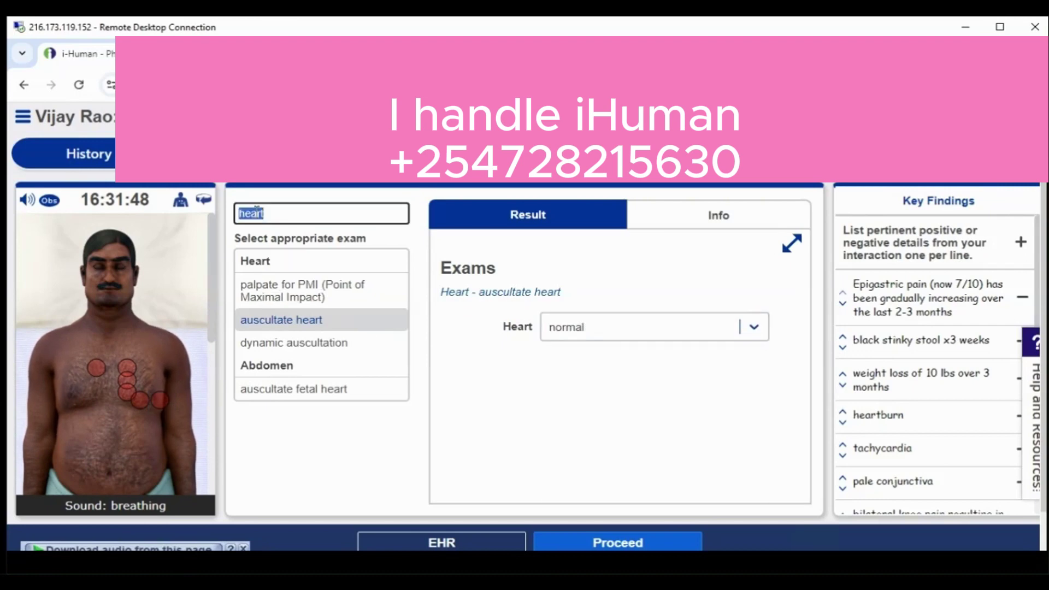
pyautogui.write('abdomen')
pyautogui.click(306, 286)
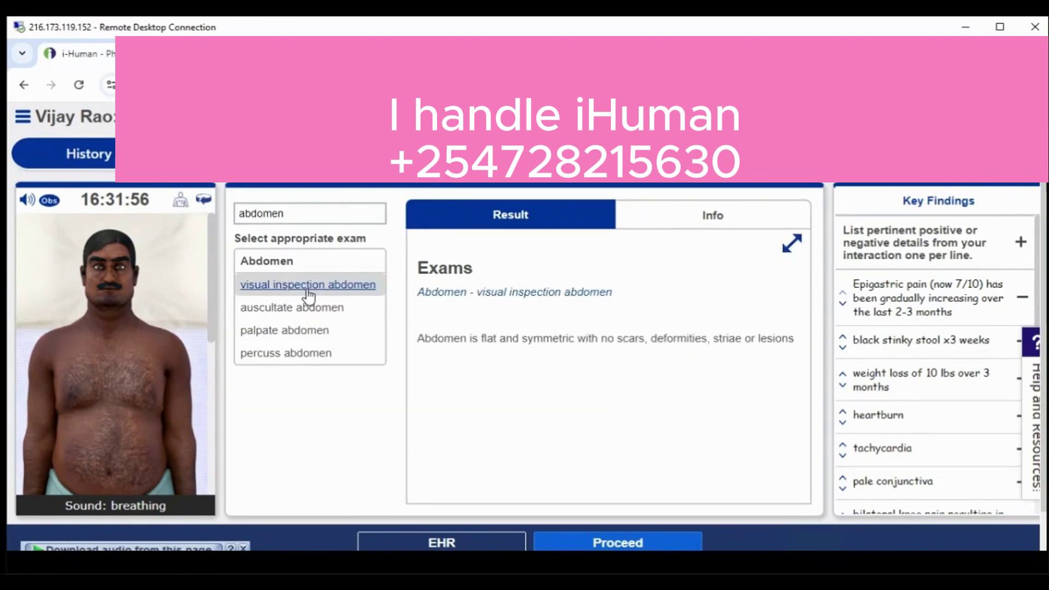
# Complete the abdomen exams by palpating, percussing and auscultating the RUQ, LUQ, LLQ and RLQ, documenting the abdomen sounds as normoactive
pyautogui.click(311, 335)
pyautogui.click(309, 355)
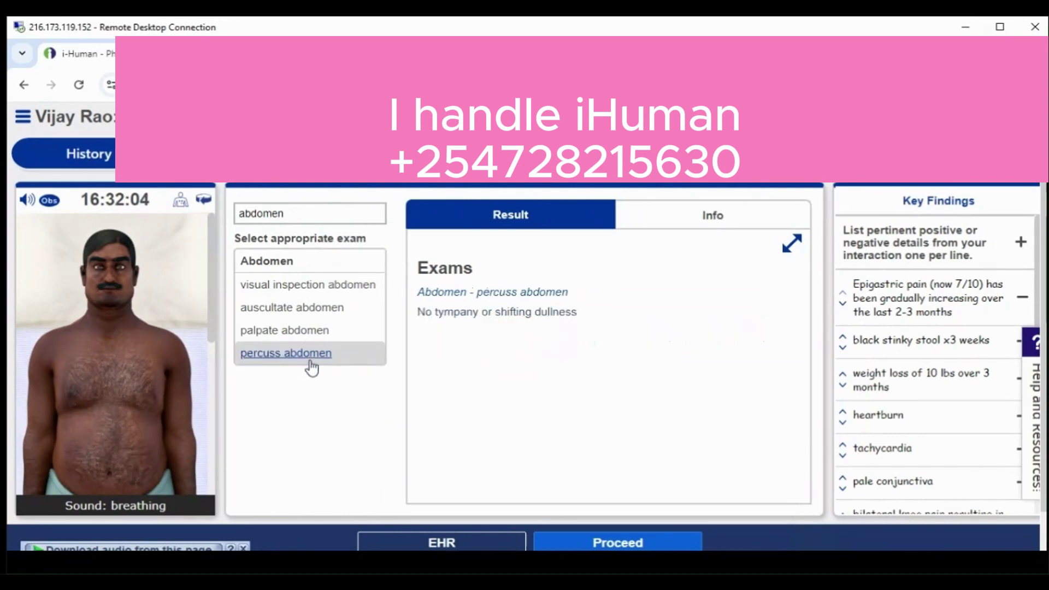
pyautogui.click(304, 314)
pyautogui.click(79, 458)
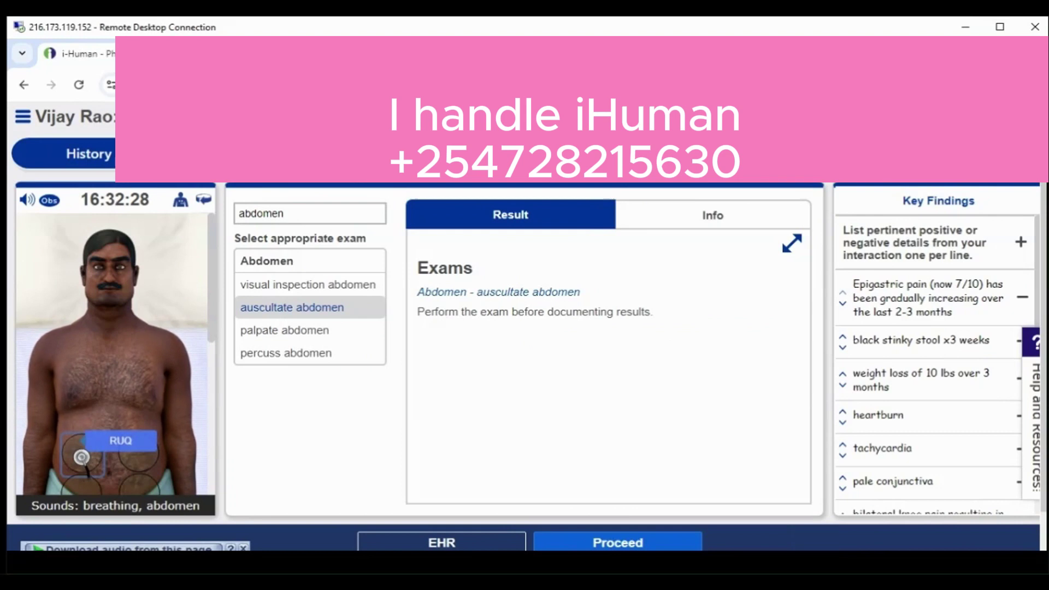
pyautogui.click(132, 455)
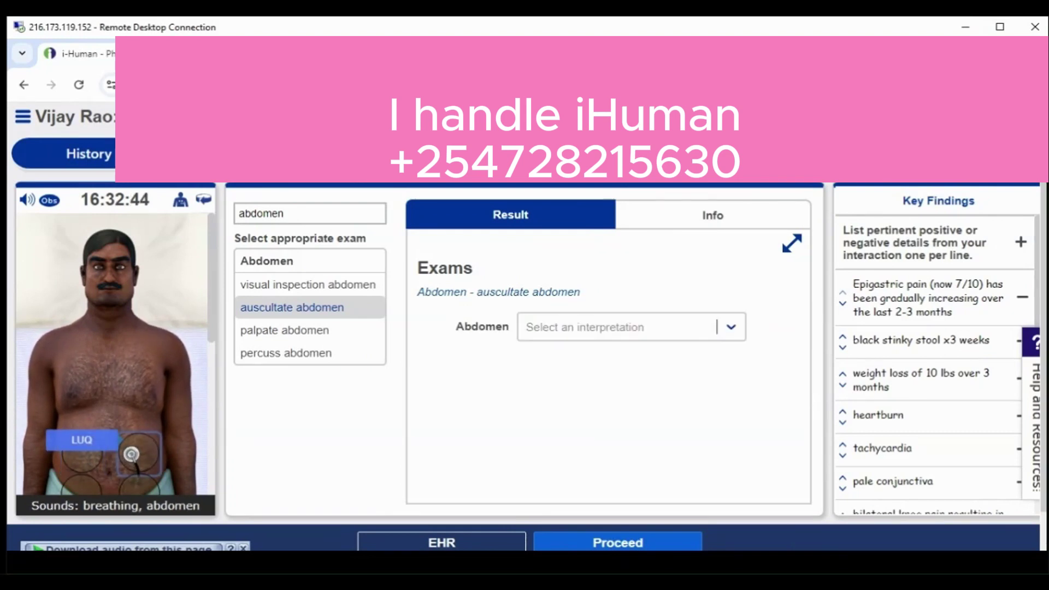
pyautogui.click(139, 490)
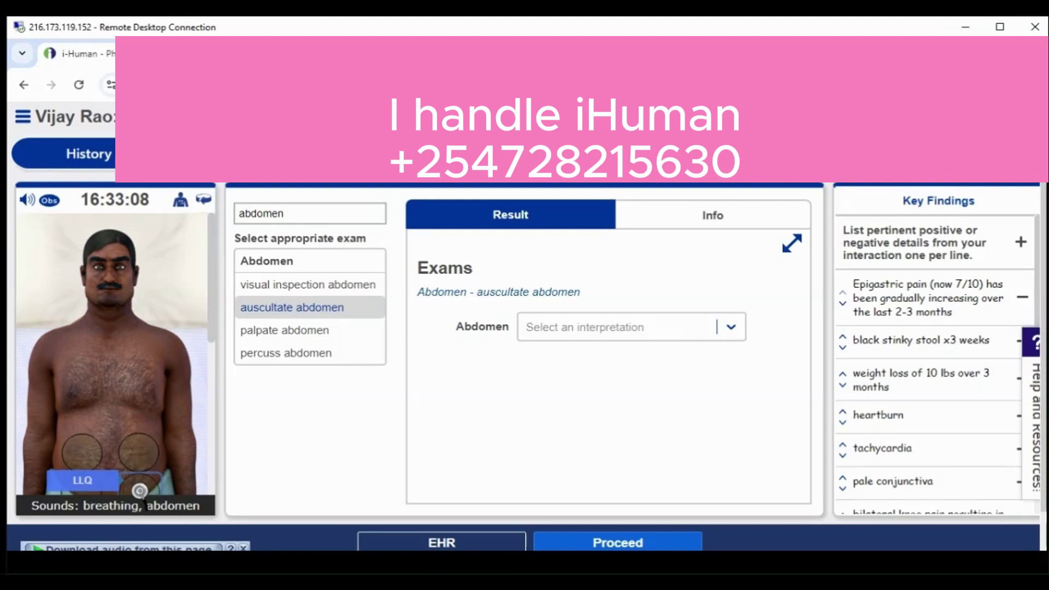
pyautogui.click(86, 489)
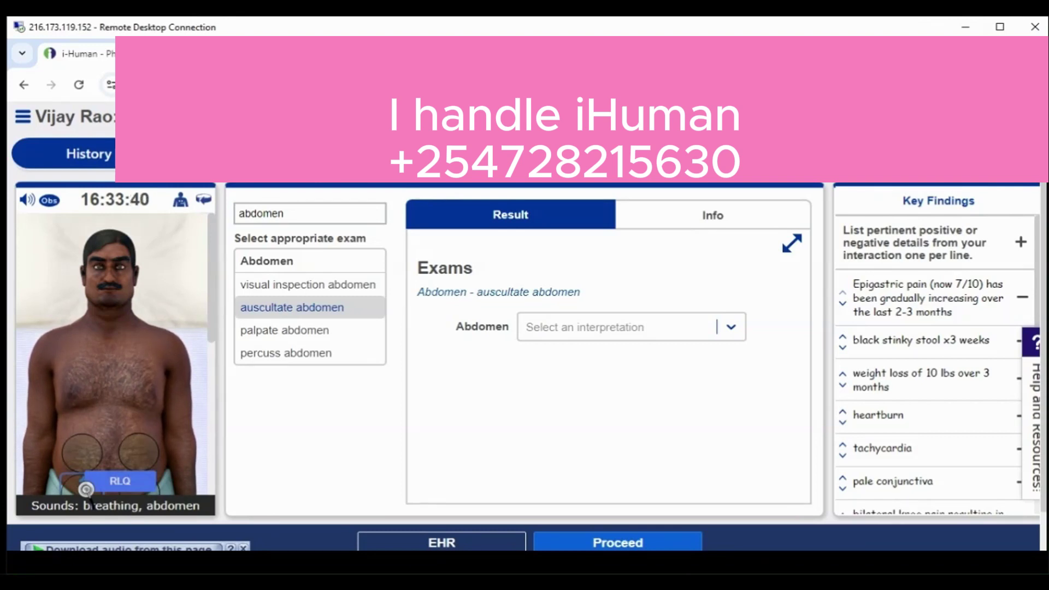
pyautogui.click(726, 334)
pyautogui.click(584, 416)
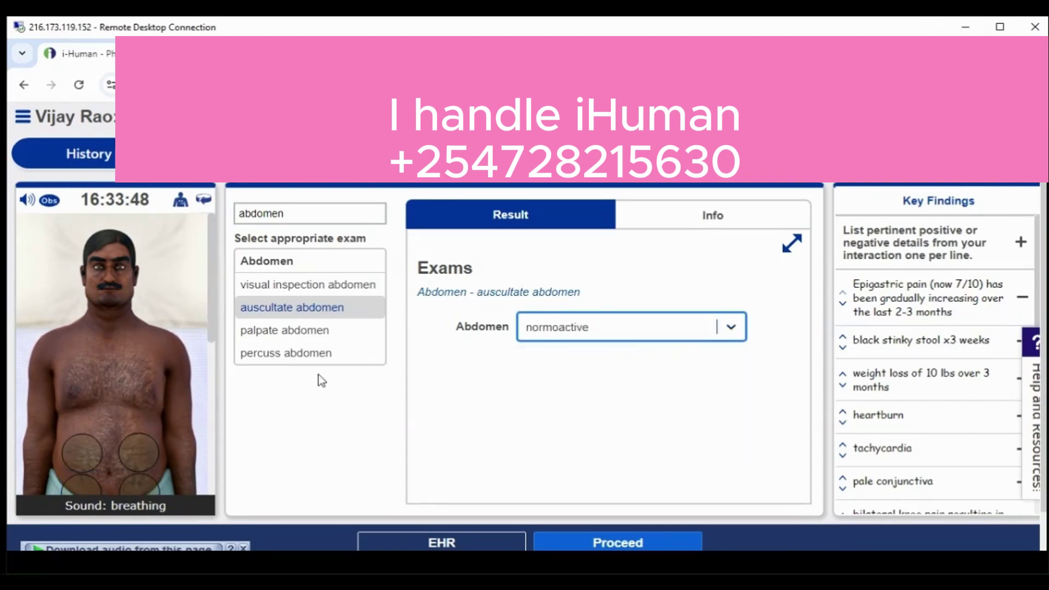
pyautogui.doubleClick(260, 212)
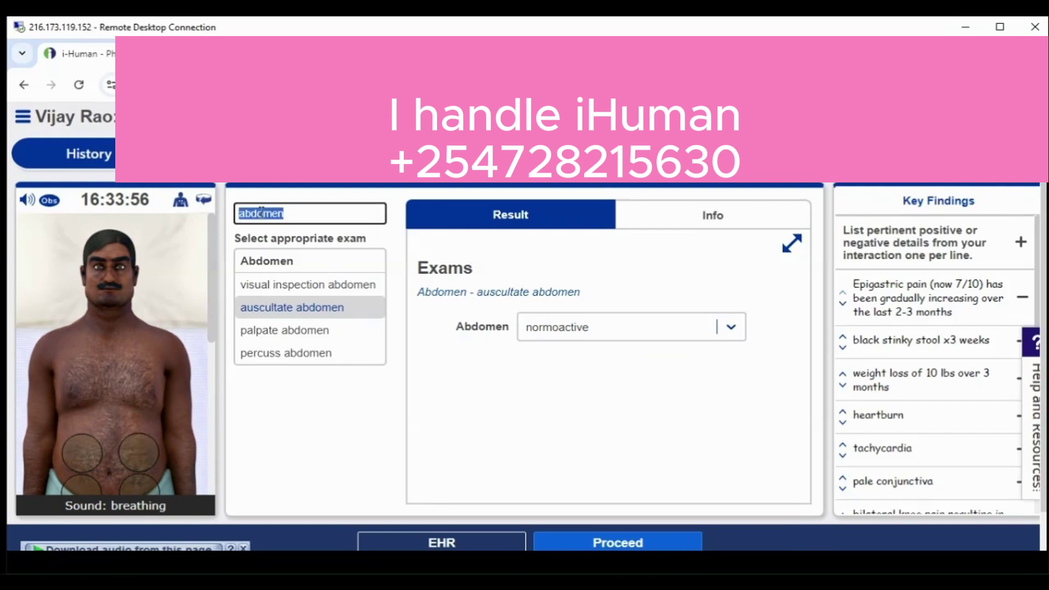
pyautogui.write('perf')
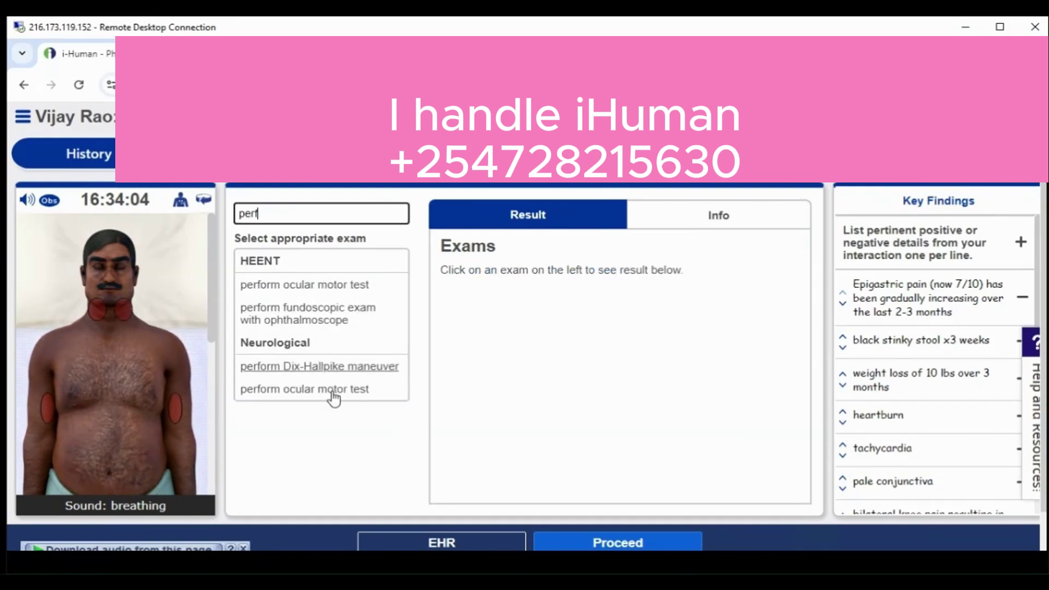
pyautogui.write('u')
# Find the extremities exams and perform the visual inspection of the extremities
pyautogui.doubleClick(260, 212)
pyautogui.write('extre')
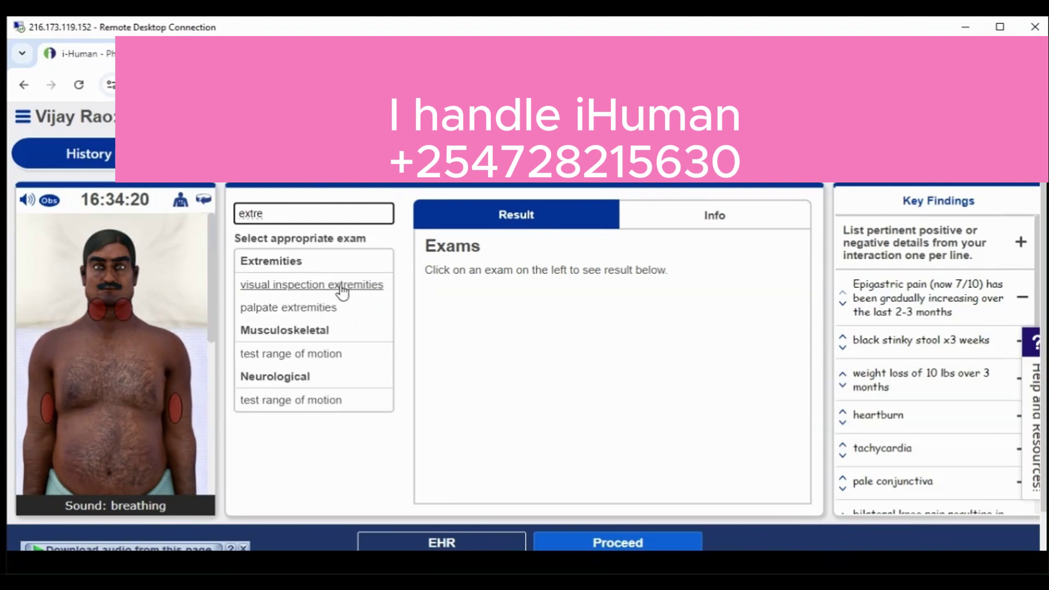
pyautogui.click(343, 293)
# Find the rectal exams and perform both the visual inspection of the rectal area and the rectal exam
pyautogui.doubleClick(251, 217)
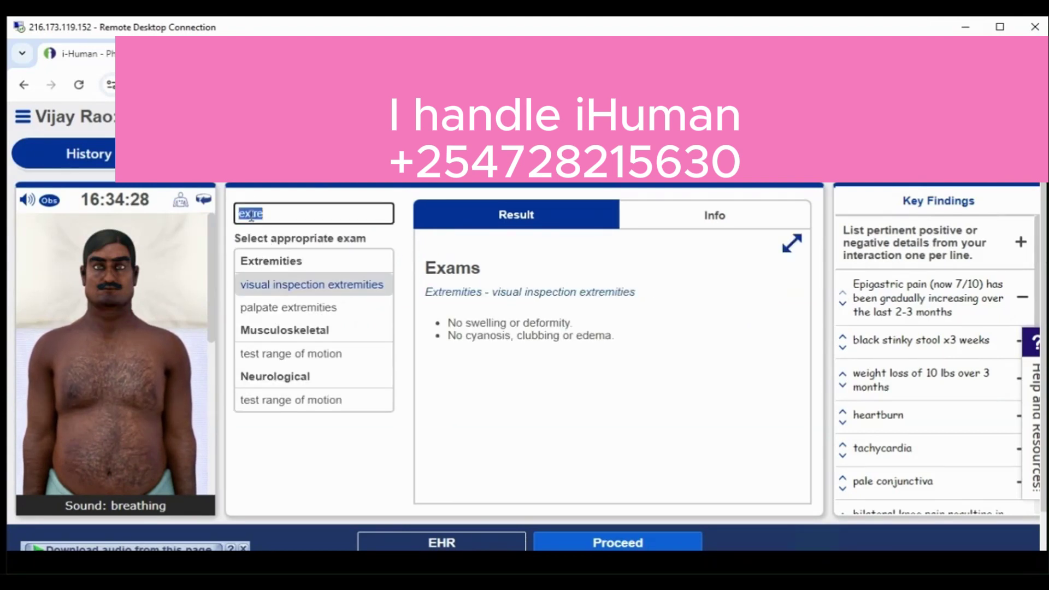
pyautogui.write('rectal')
pyautogui.click(306, 284)
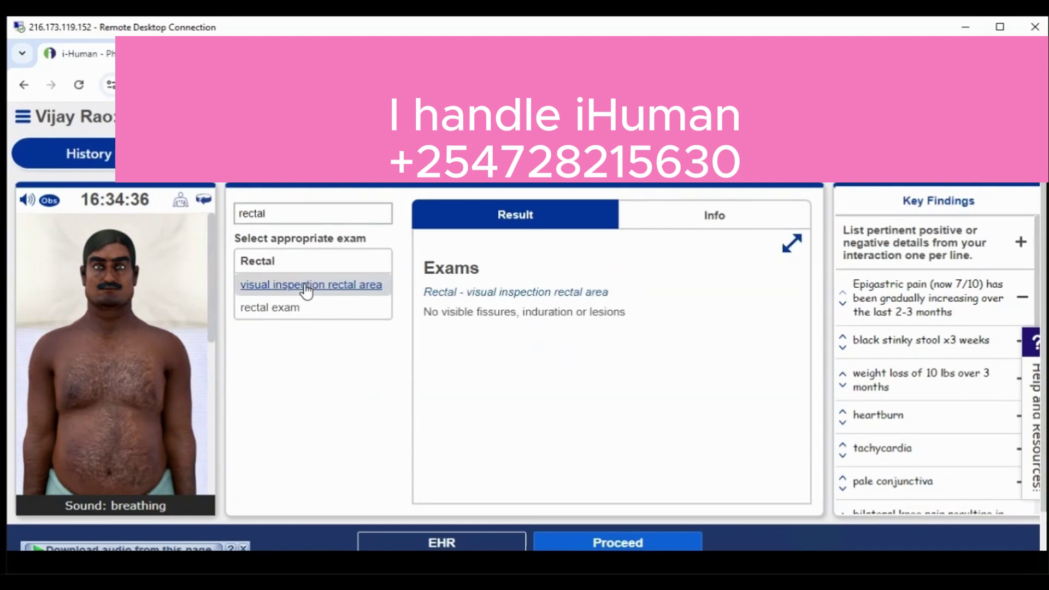
pyautogui.click(276, 310)
# In the EHR's current-visit physical exam, fill General with findings beginning "A & O x4, appears stated age, obese, facial features symmetric, no apparent distress."
pyautogui.click(437, 543)
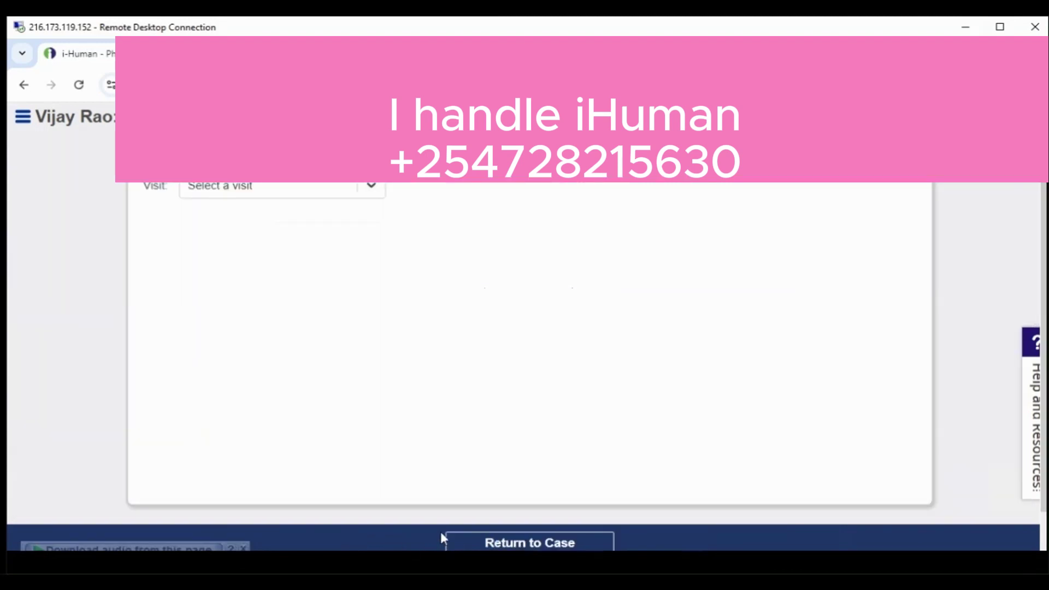
pyautogui.click(373, 189)
pyautogui.press('Return')
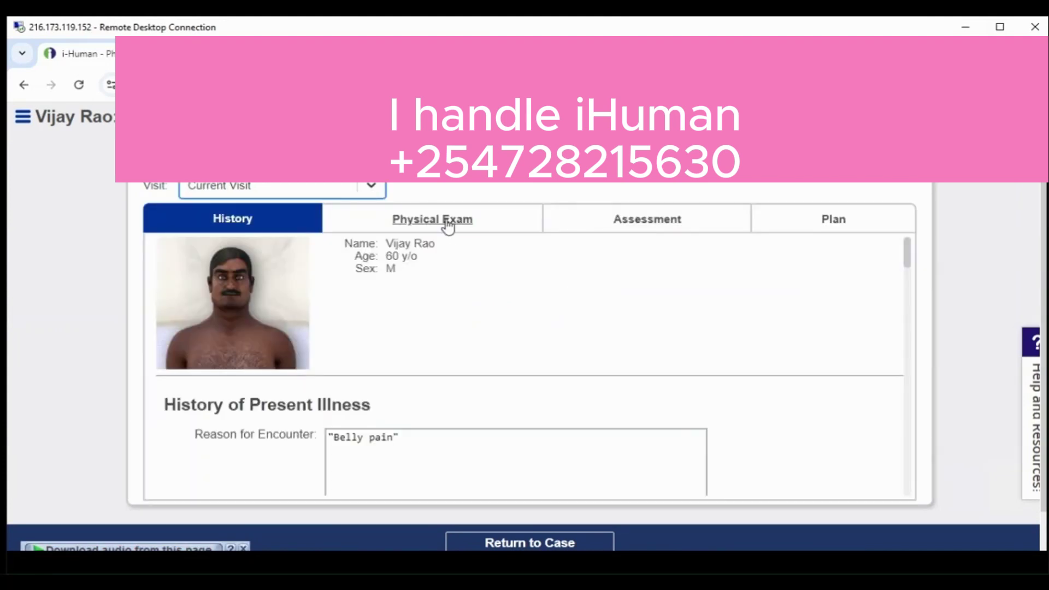
pyautogui.click(440, 221)
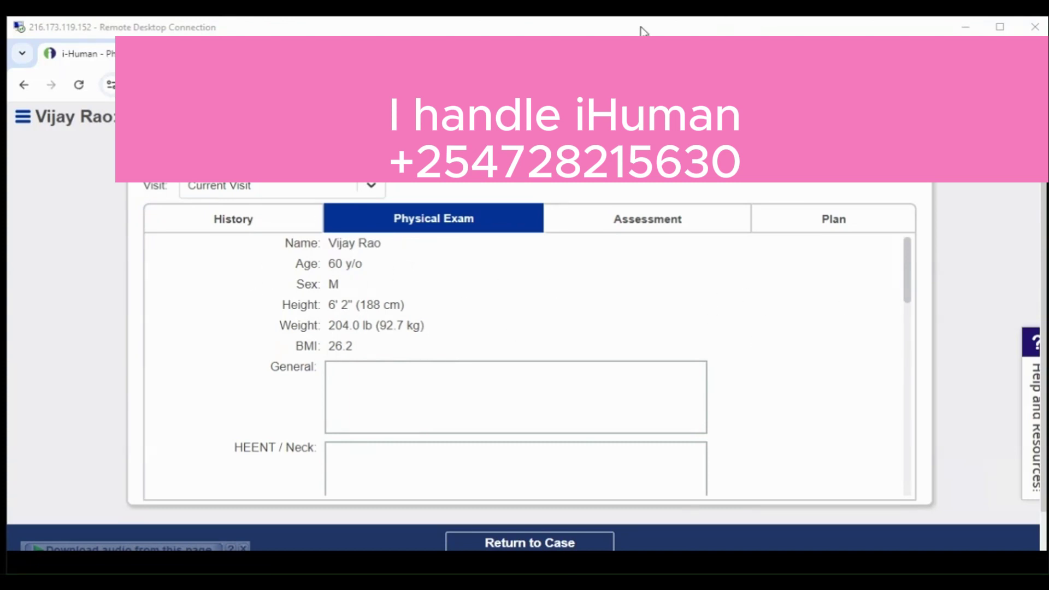
pyautogui.click(380, 399)
pyautogui.write('A & O x4, appears stated age, obese, facial features symmetric, no apparent distress. Sits comfortably on exam table. Maintains eye contact with appropriate expression, comfortable and cooperative, speech clear, clothing appropriate to climate, appears clean and well groomed.')
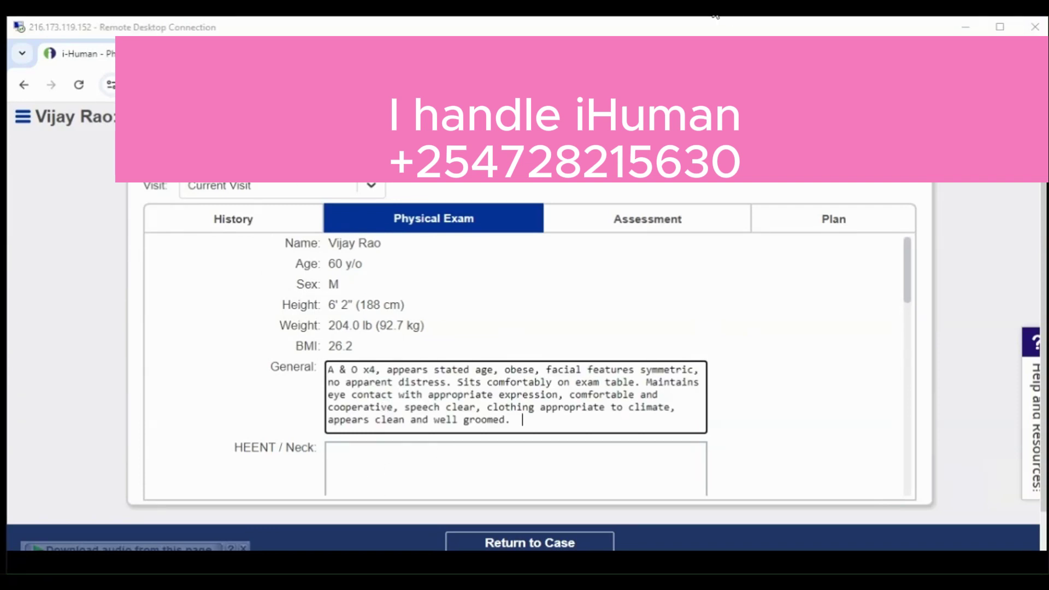
# Paste the HEENT / Neck findings, including pupils equal round, thyroid firm and normal sized, trachea midline and no unusual breath odor
pyautogui.scroll(-1, 498, 335)
pyautogui.click(344, 391)
pyautogui.hotkey('ctrl', 'v')
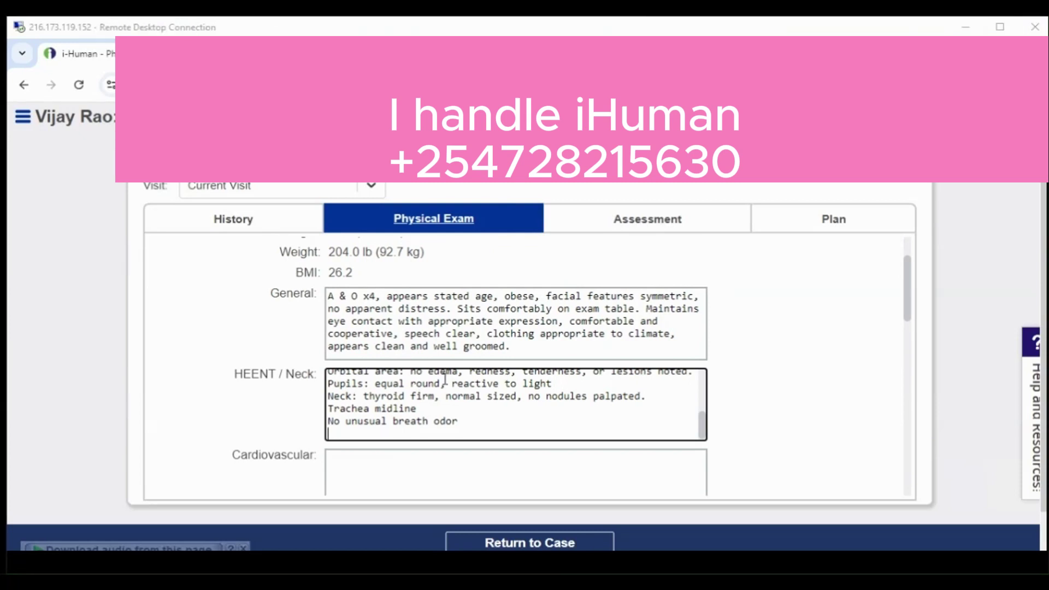
# Document Cardiovascular as "Early systolic murmur. Tachycardic" and Chest / Respiratory as "No adventitious lung sounds were heard throughout."
pyautogui.click(379, 459)
pyautogui.write('Early systolic murmur. Tachycardic')
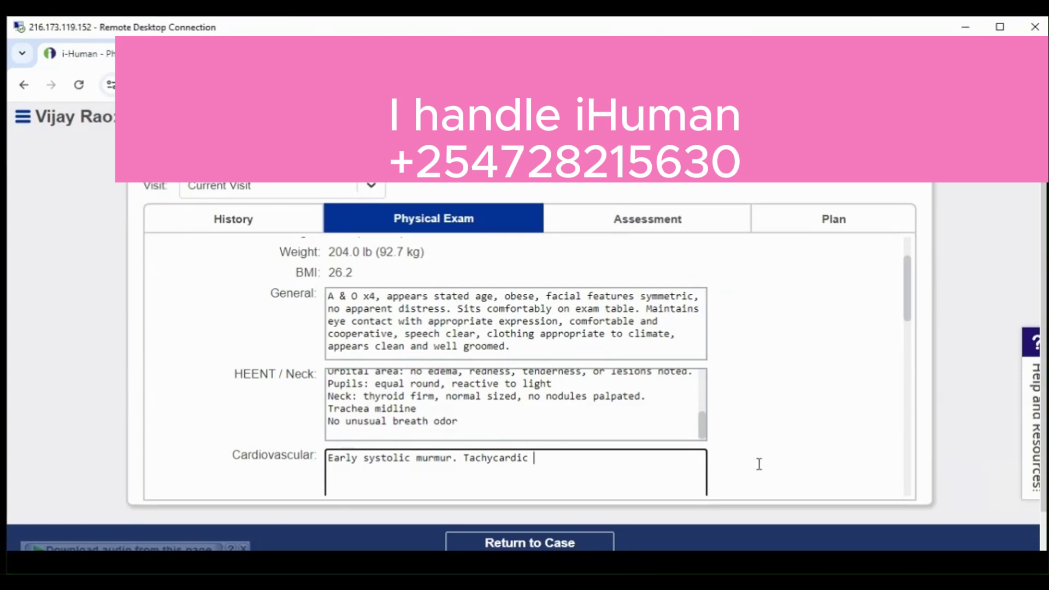
pyautogui.scroll(-3, 365, 412)
pyautogui.click(370, 398)
pyautogui.write('No adventitious lung sounds were heard throughout.')
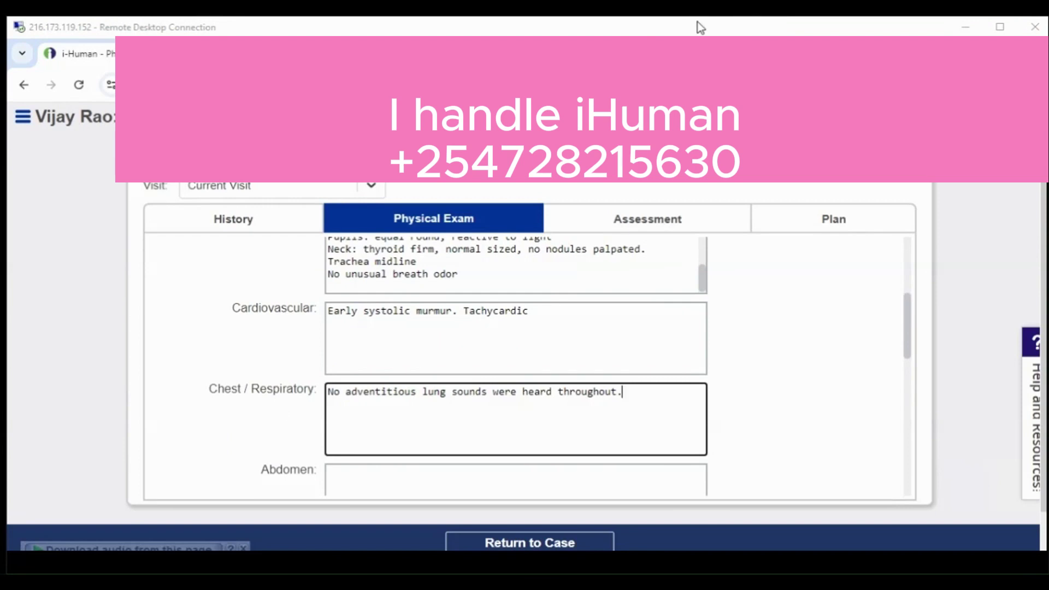
# Document the Abdomen findings with positive epigastric pain and tenderness, and Genitourinary / Rectal with normal sphincter tone and black stool, positive guaiac
pyautogui.click(417, 470)
pyautogui.write('Abdomen is flat and symmetric with no scars, deformities, striae, or lesions. Bowel sounds normal. Girth normal. Positive pain and tenderness in the epigastric region, no masses or pulsations. No hepatosplenomegaly. Negative Murphy’s sign, liver span normal, spleen not palpable.')
pyautogui.scroll(-3, 857, 389)
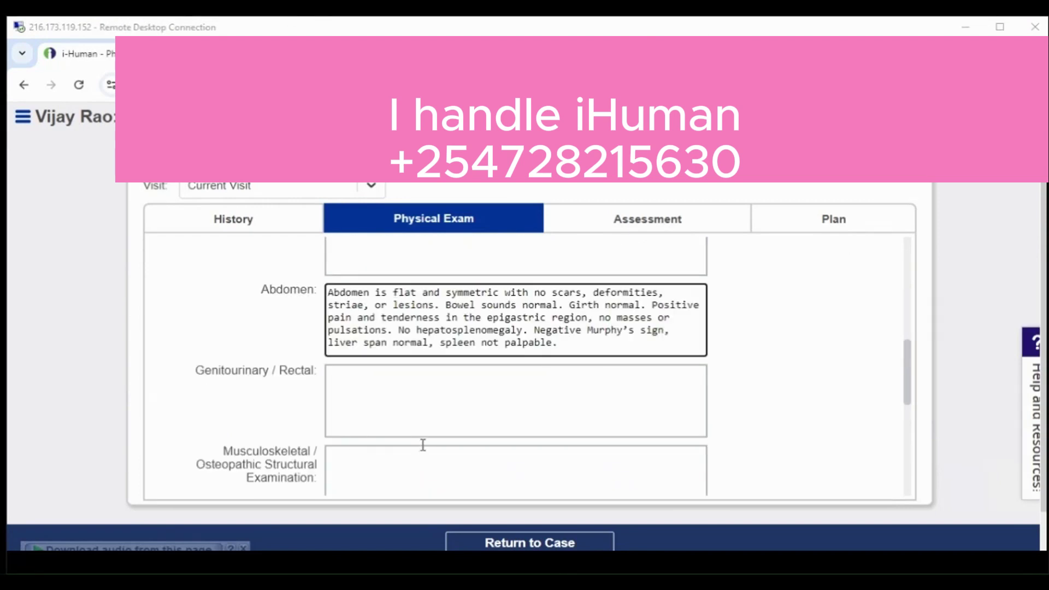
pyautogui.click(487, 333)
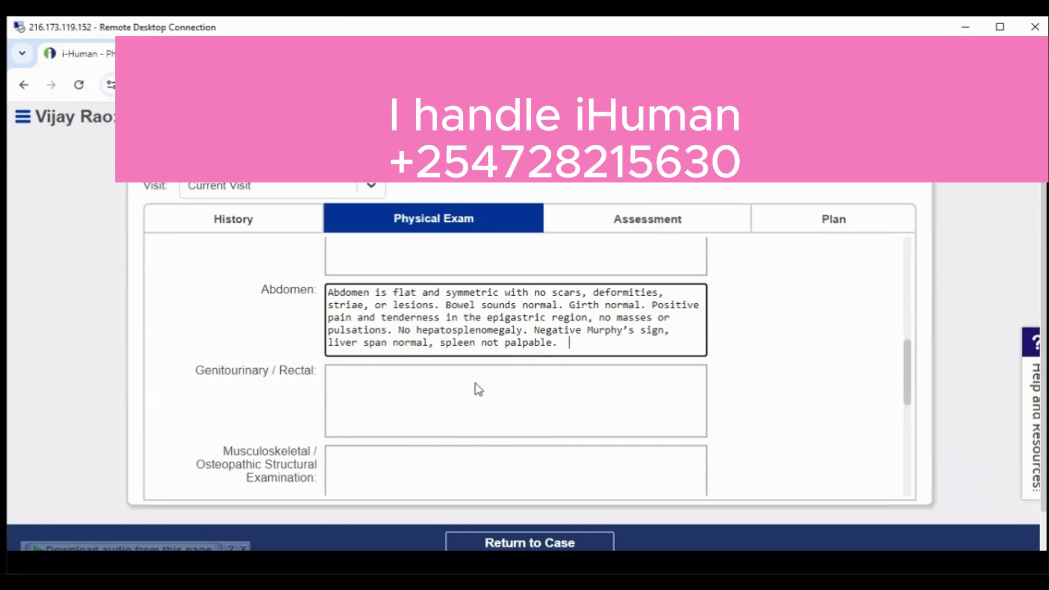
pyautogui.click(375, 388)
pyautogui.write('Normal sphincter tone. No masses or tenderness. Black stool, positive guaiac. No visible fissures, induration, or lesions.')
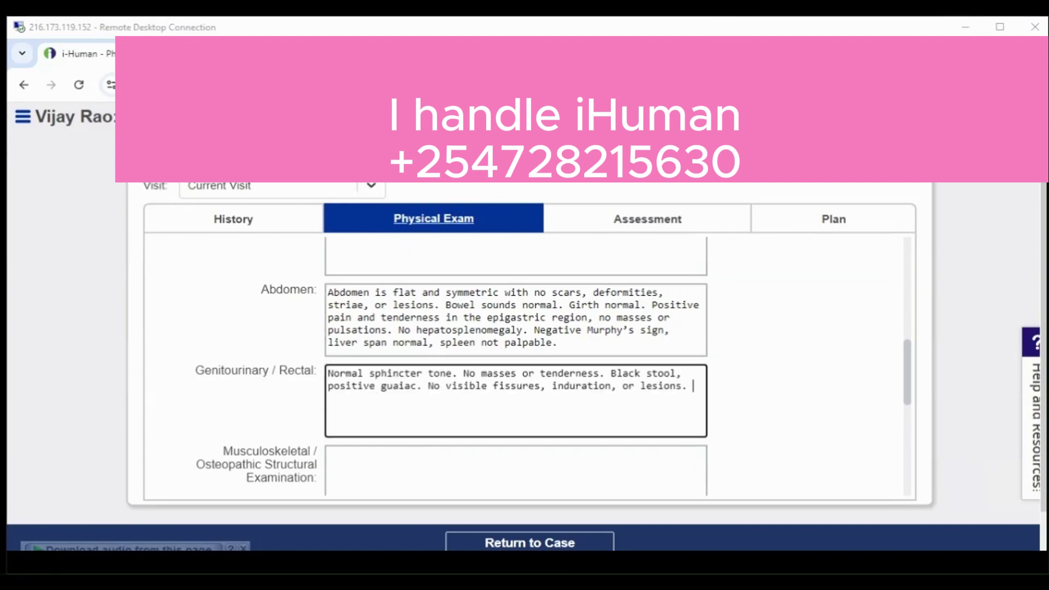
# Enter "Deferred" for both the Musculoskeletal / Osteopathic Structural Examination and the Neurologic sections
pyautogui.click(348, 457)
pyautogui.write('Deferred')
pyautogui.scroll(-3, 375, 403)
pyautogui.click(375, 402)
pyautogui.write('Deferred')
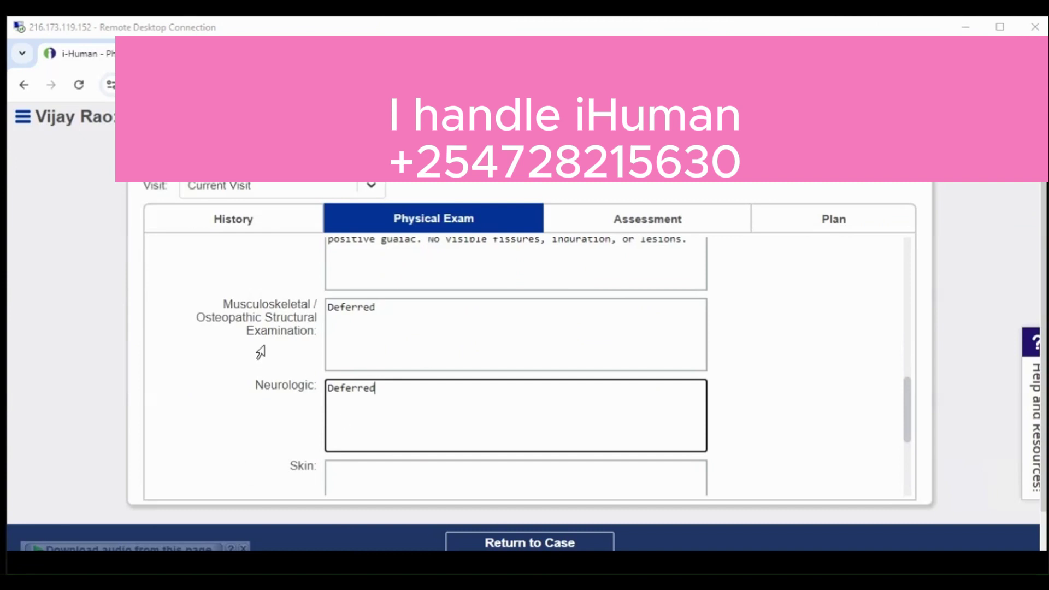
# Document Skin as "Warm, dry, no bruising noted." and Lymphatic as "No pathologically enlarged lymph nodes"
pyautogui.click(375, 470)
pyautogui.write('Warm, dry, no bruising noted.')
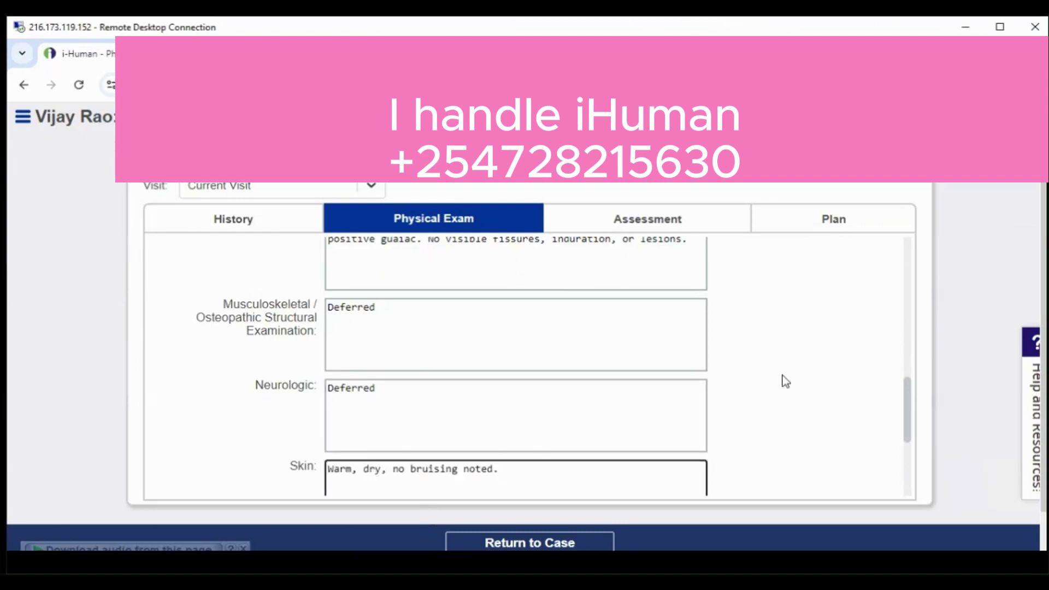
pyautogui.scroll(-3, 782, 377)
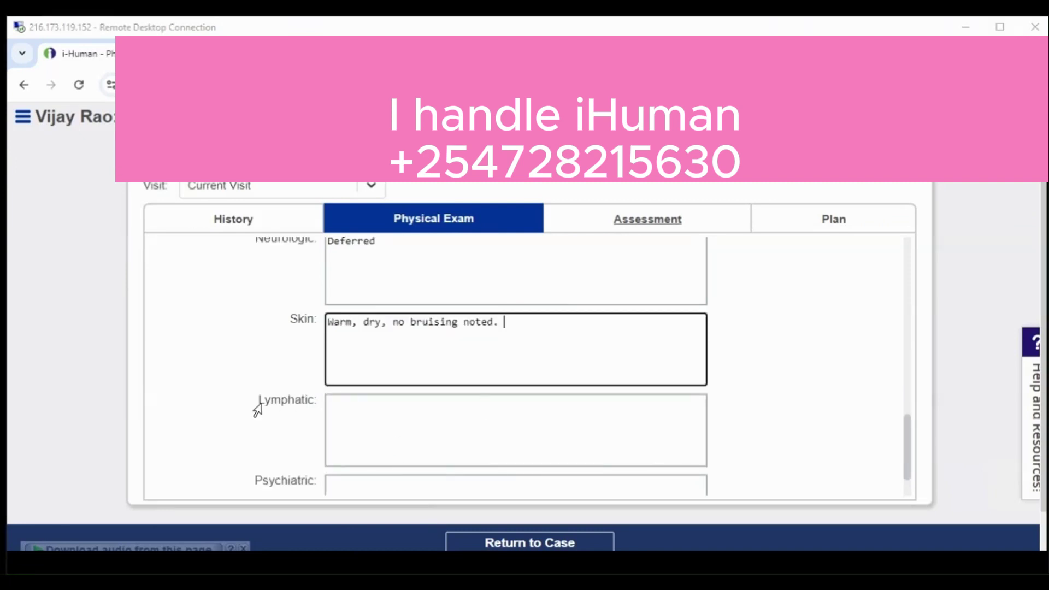
pyautogui.click(405, 429)
pyautogui.write('No pathologically enlarged lymph nodes')
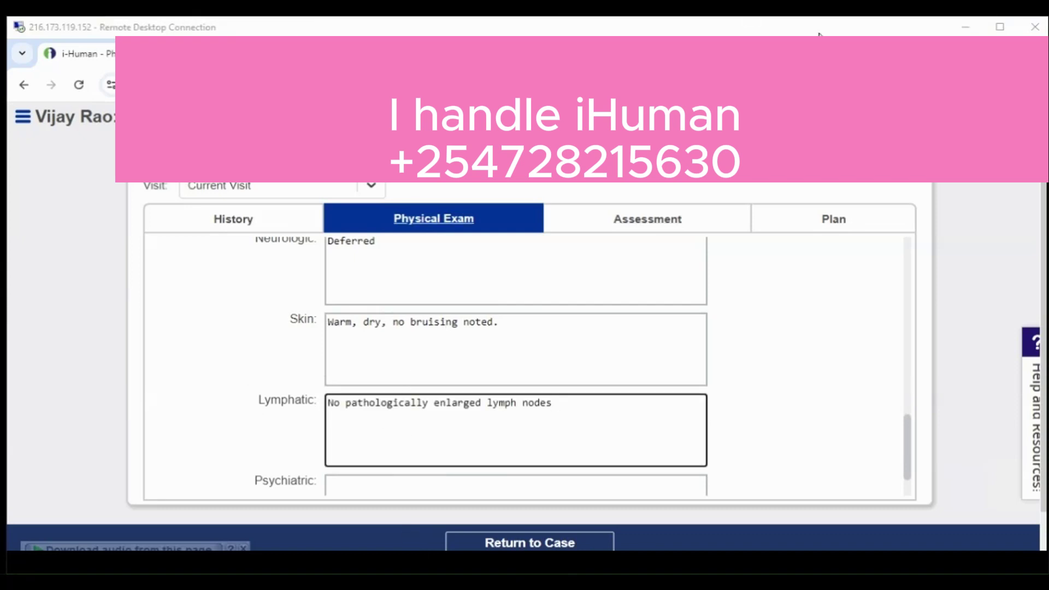
# Document the Psychiatric section as "Normal mood and effect"
pyautogui.scroll(-2, 489, 464)
pyautogui.click(396, 431)
pyautogui.write('Normal mood and effect')
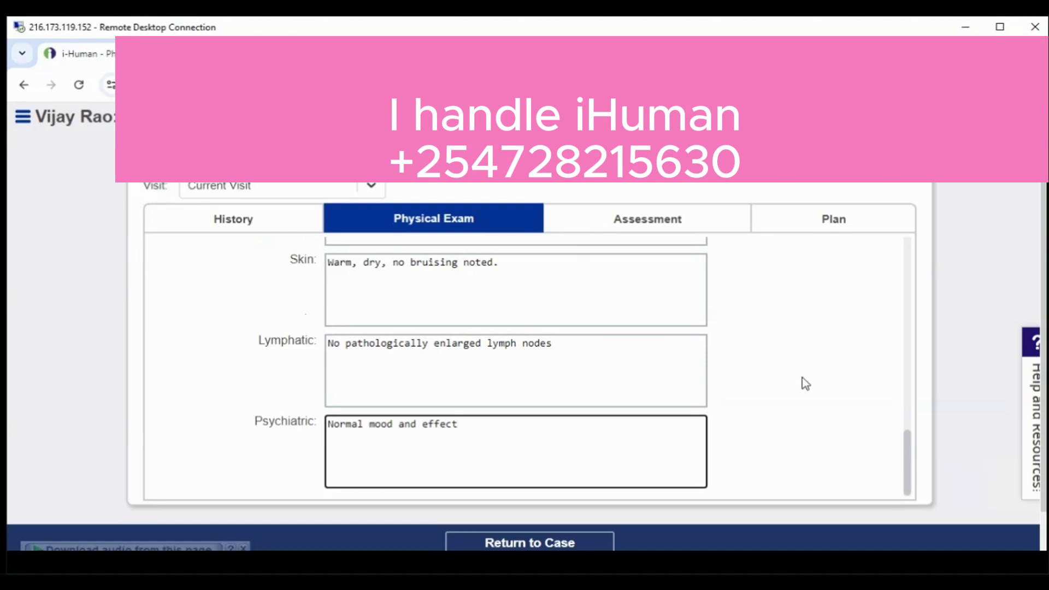
# Return to the case and proceed from the physical exam, confirming the submission of the exams
pyautogui.click(556, 549)
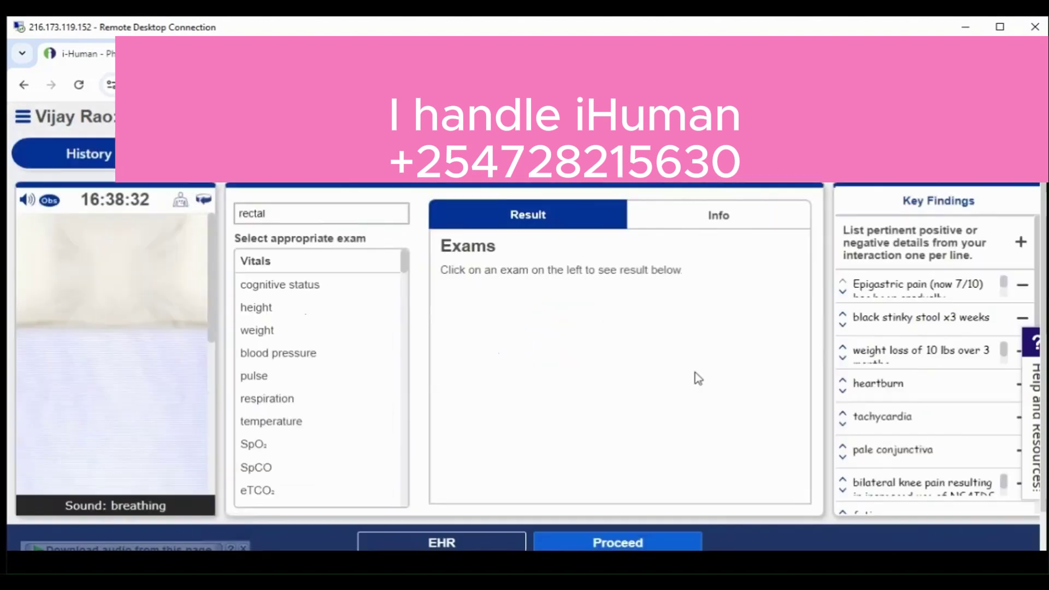
pyautogui.click(617, 542)
pyautogui.click(579, 319)
# Review the exam feedback table, checking which required exams were performed correctly, partially correct or missed, including the blood pressure entry
pyautogui.scroll(-3, 503, 377)
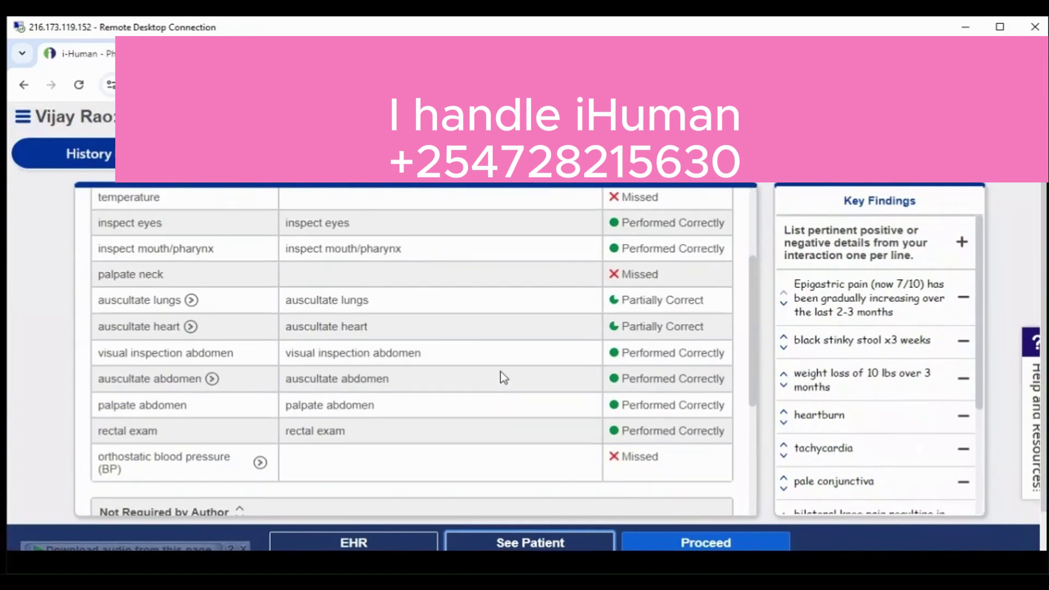
pyautogui.scroll(-4, 503, 377)
pyautogui.scroll(5, 503, 377)
pyautogui.scroll(-2, 505, 375)
pyautogui.scroll(-4, 504, 375)
pyautogui.scroll(5, 503, 374)
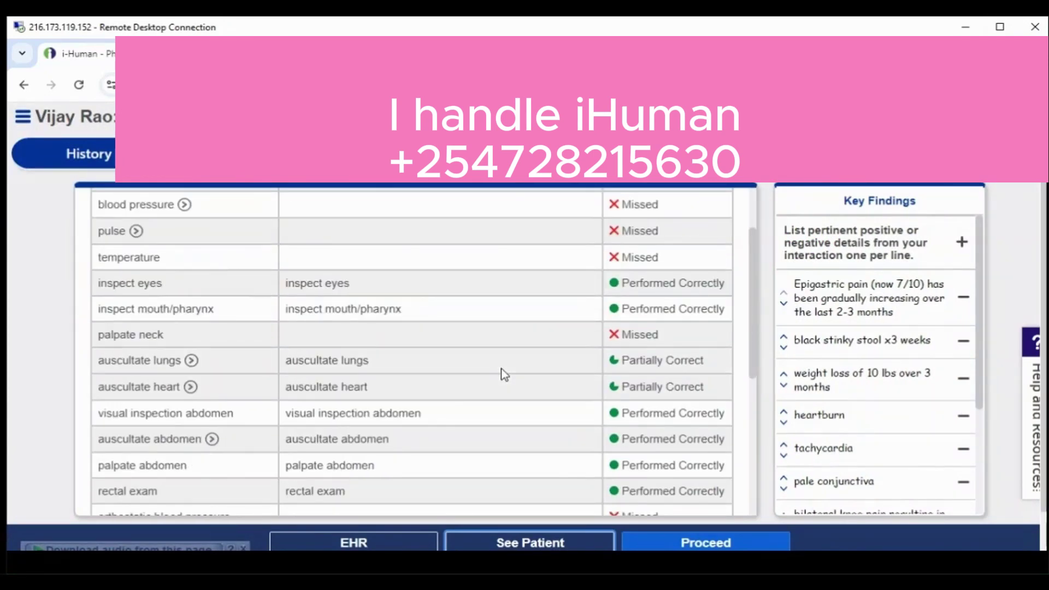
pyautogui.click(184, 205)
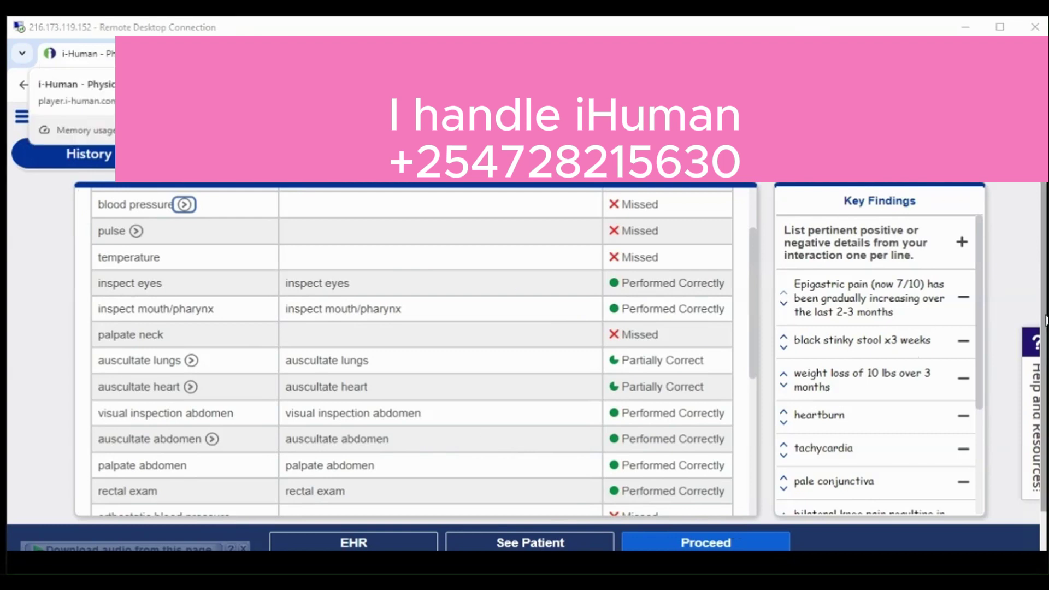
pyautogui.click(1044, 525)
pyautogui.scroll(-1, 749, 267)
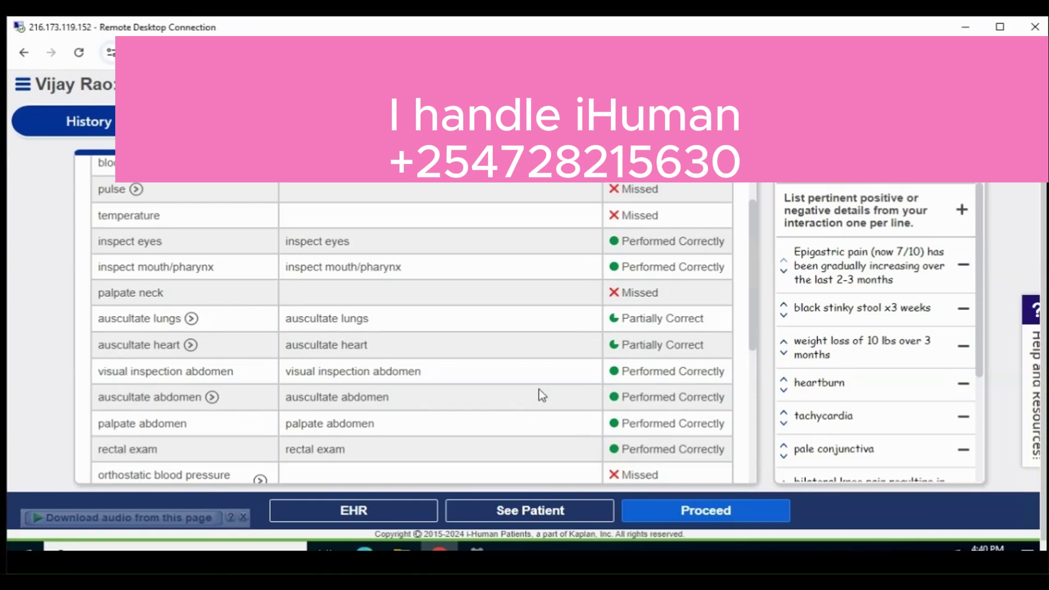
pyautogui.scroll(-3, 541, 399)
pyautogui.scroll(4, 551, 393)
pyautogui.scroll(-2, 551, 393)
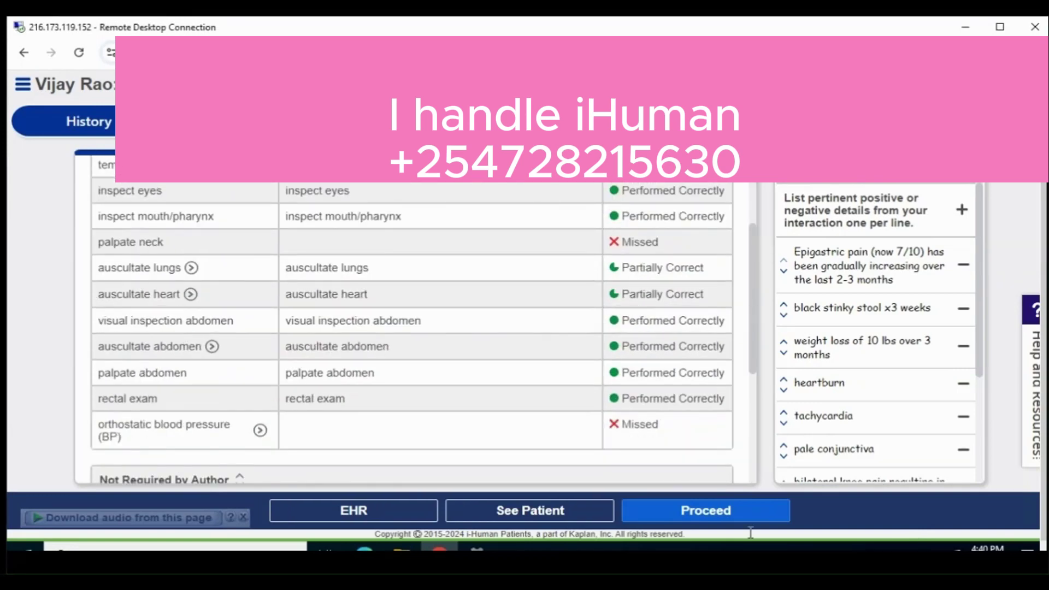
# Proceed past the exam feedback, submit the key findings list as it stands and continue to writing the problem statement
pyautogui.click(706, 510)
pyautogui.scroll(-2, 271, 287)
pyautogui.click(618, 510)
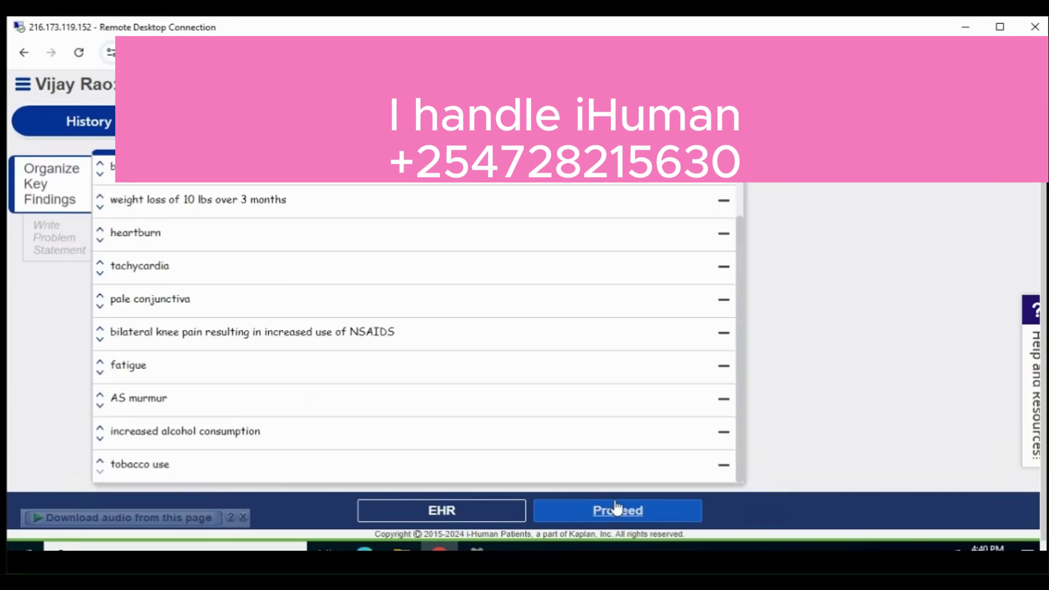
pyautogui.click(572, 279)
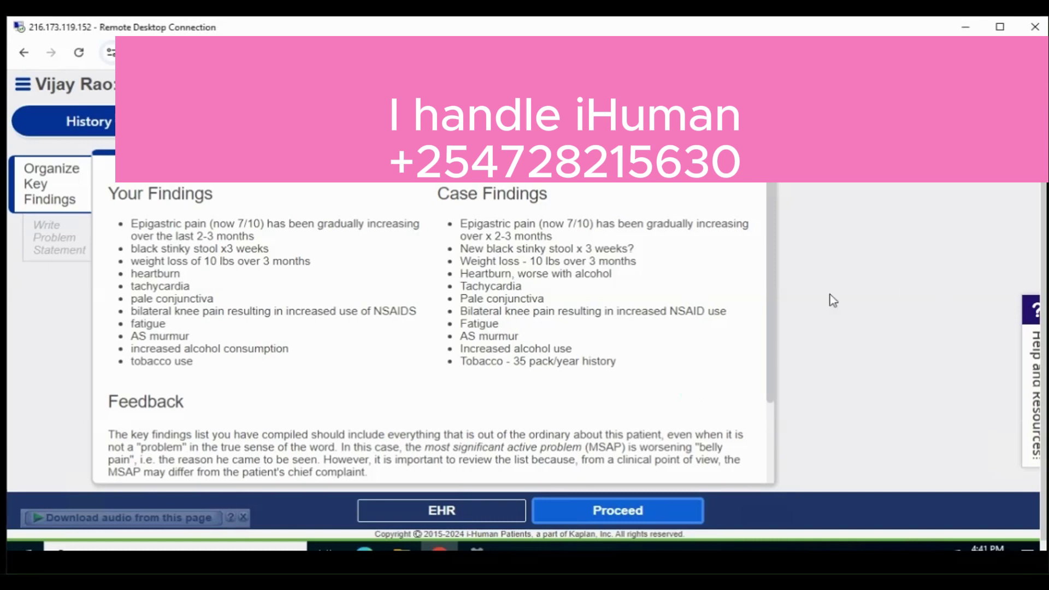
pyautogui.click(631, 513)
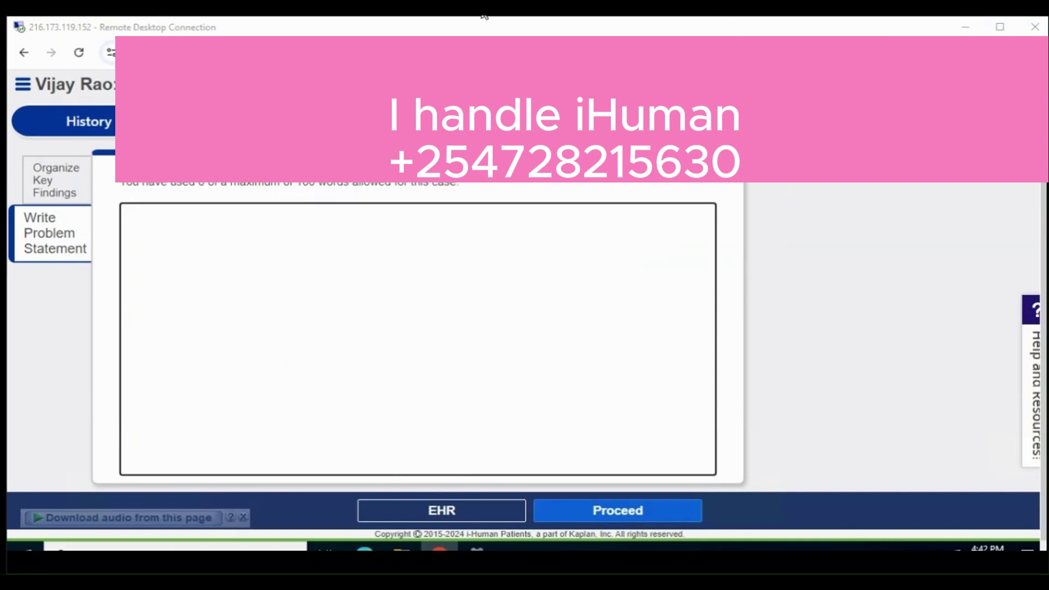
# Write the problem statement for the 60 y/o male with worsening epigastric pain, dark stools and weight loss, submit it and proceed past the comparison
pyautogui.click(224, 240)
pyautogui.write('VR is a 60 y/o male with a history of tobacco and alcohol use and heartburn who presents to the clinic with complaints of worsening epigastric pain, fatigue, dark stools that he reports "stinks," and unintentional 10-pound weight los over the course of 2-3 months. He\'s taking NSAIDS for knee pain. Physical examination reveals pale conjunctivae, tachycardia, epigastric tenderness, guaiac stool is positive (black), and heart murmur. Negative history of gastric ulcers or bowel disease.')
pyautogui.click(618, 510)
pyautogui.click(571, 279)
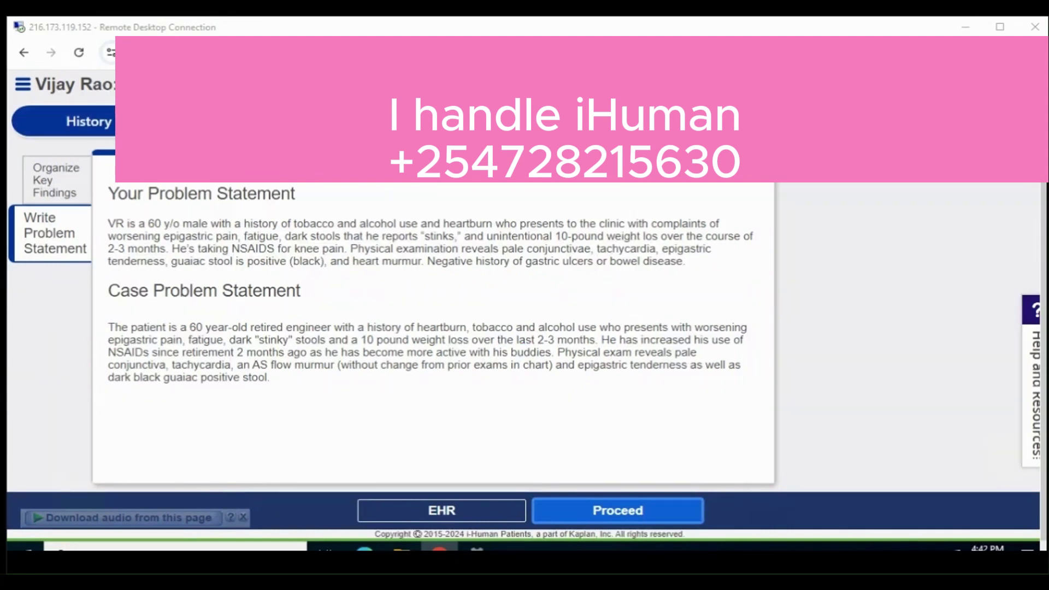
pyautogui.click(617, 510)
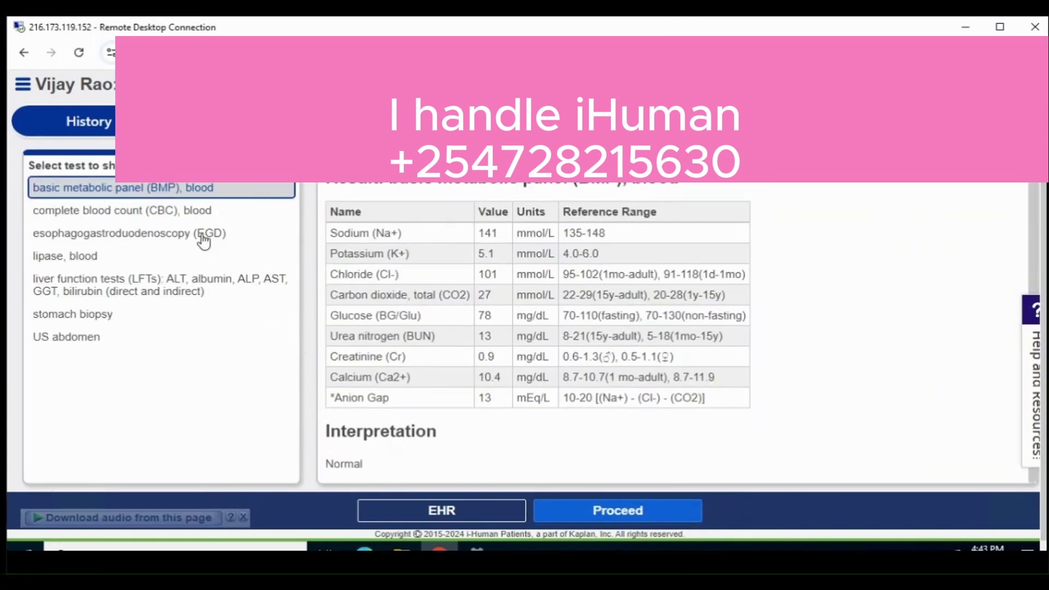
# Review the results and interpretations of the CBC, EGD, lipase, liver function tests, stomach biopsy and US abdomen
pyautogui.click(120, 211)
pyautogui.scroll(-3, 720, 375)
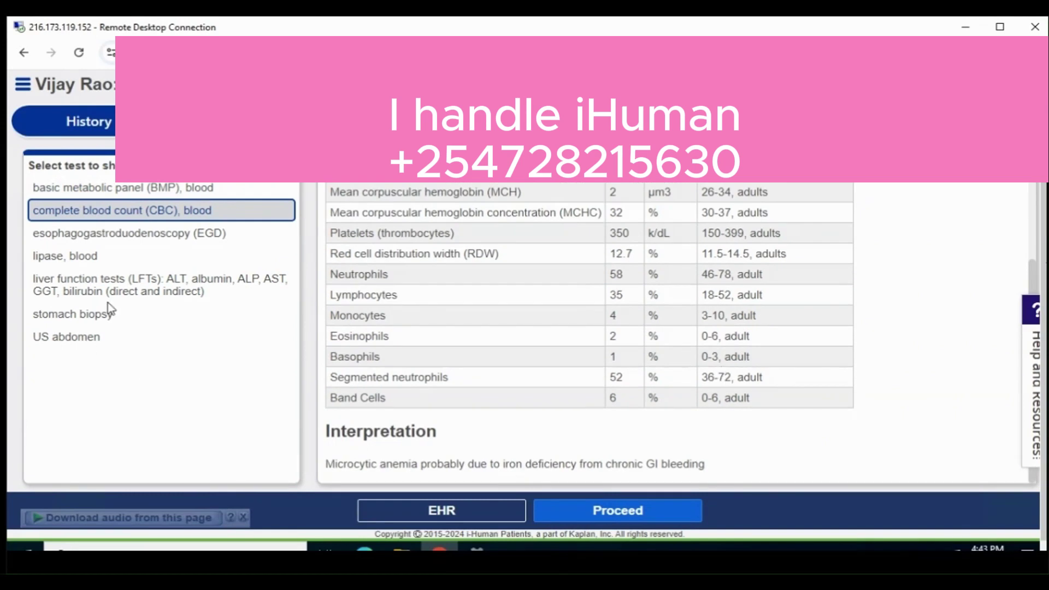
pyautogui.click(110, 233)
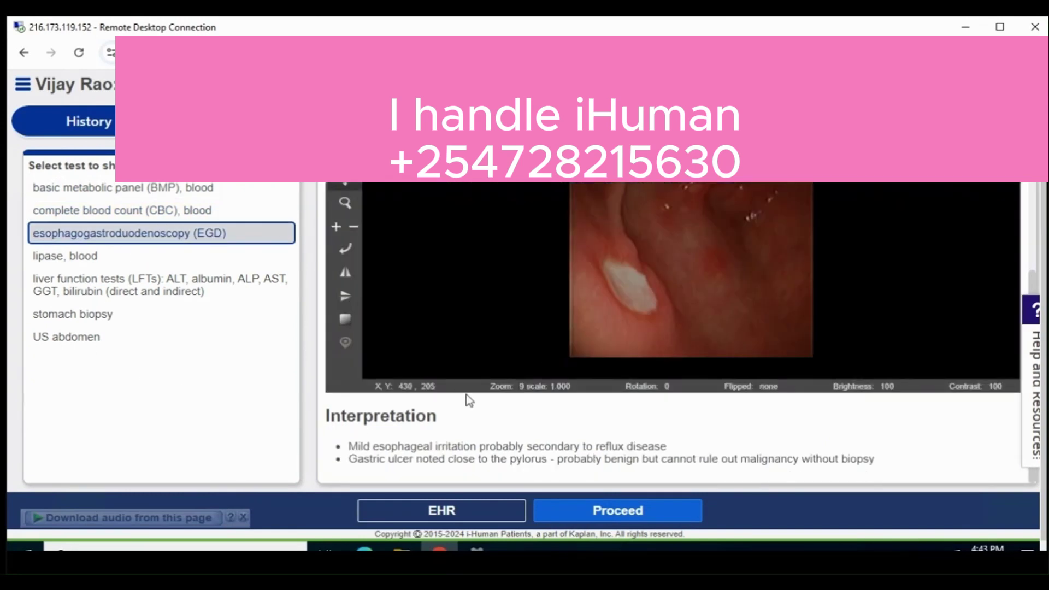
pyautogui.click(53, 257)
pyautogui.click(60, 286)
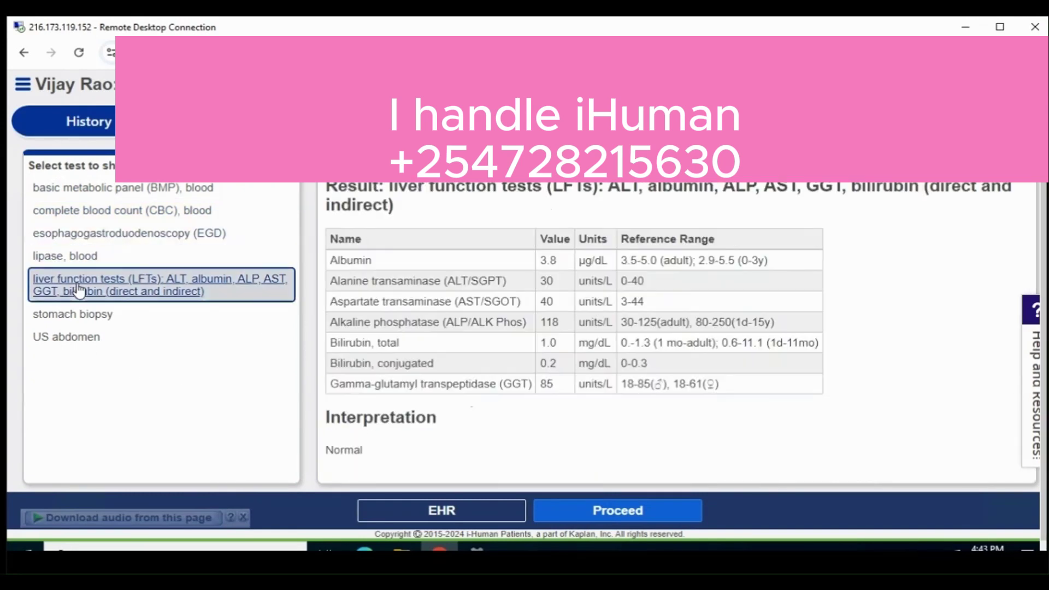
pyautogui.click(87, 317)
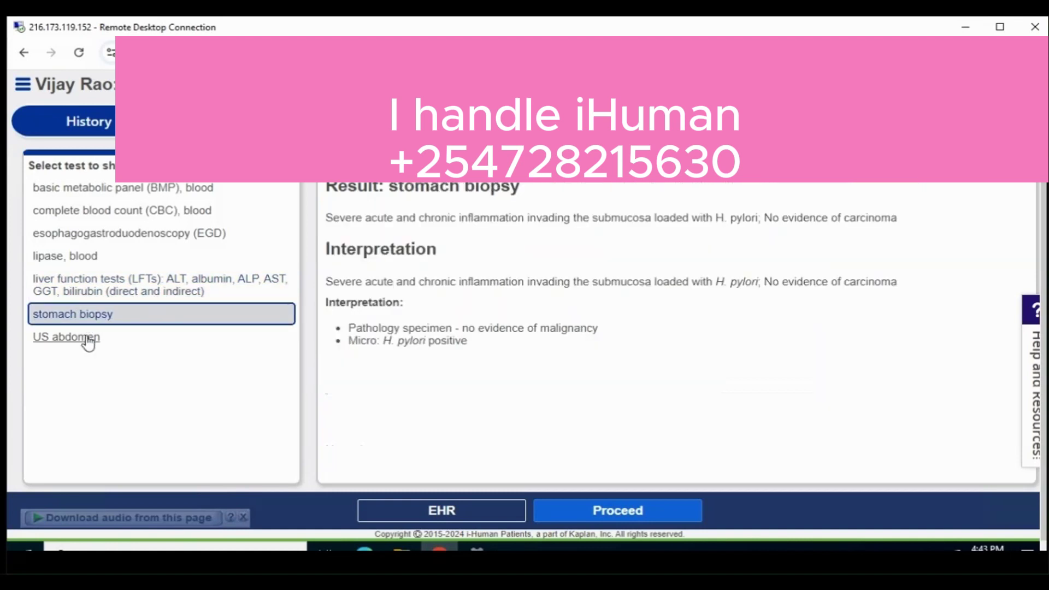
pyautogui.click(87, 338)
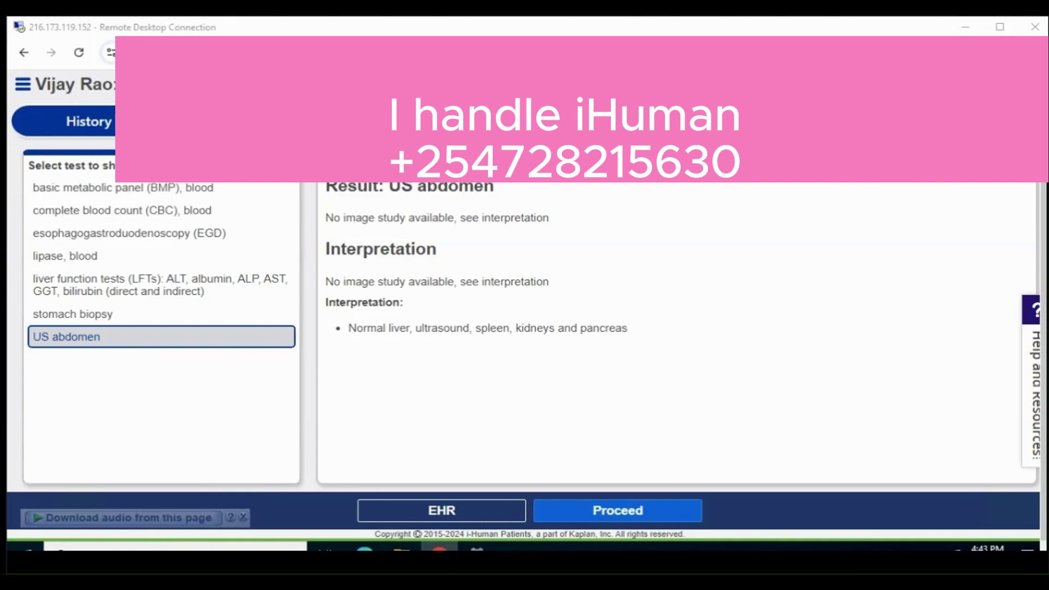
# Proceed to the diagnosis question, choose peptic ulcer disease (PUD) as the correct diagnosis and confirm its submission
pyautogui.click(623, 510)
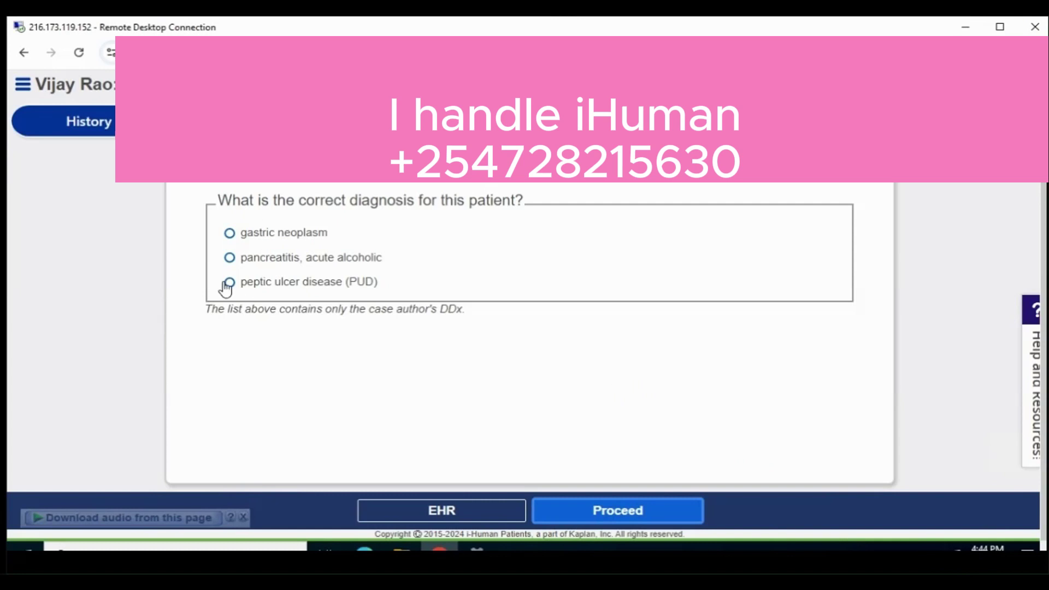
pyautogui.click(230, 283)
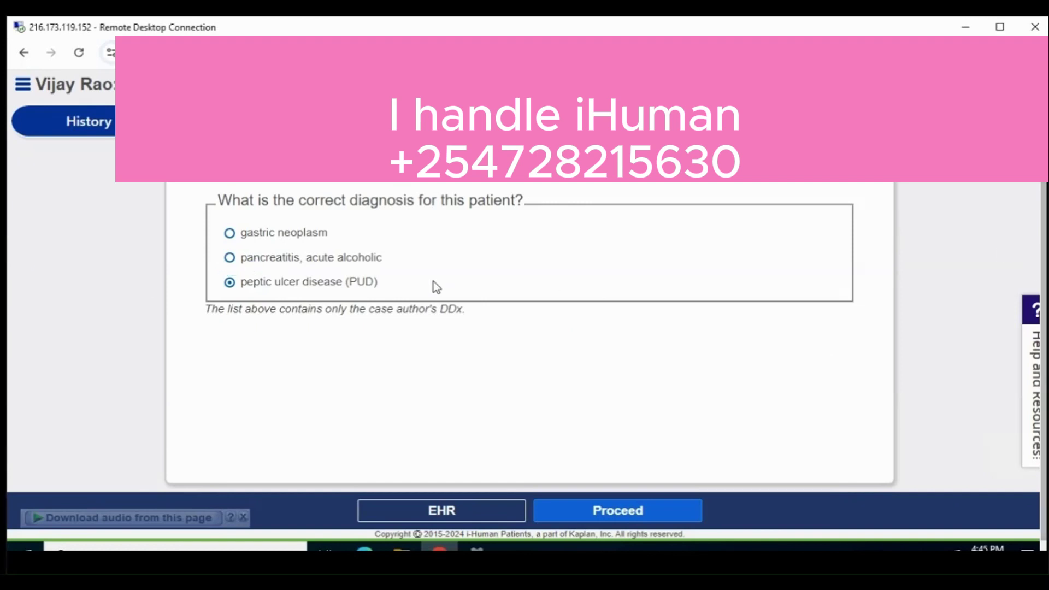
pyautogui.click(606, 516)
pyautogui.click(572, 278)
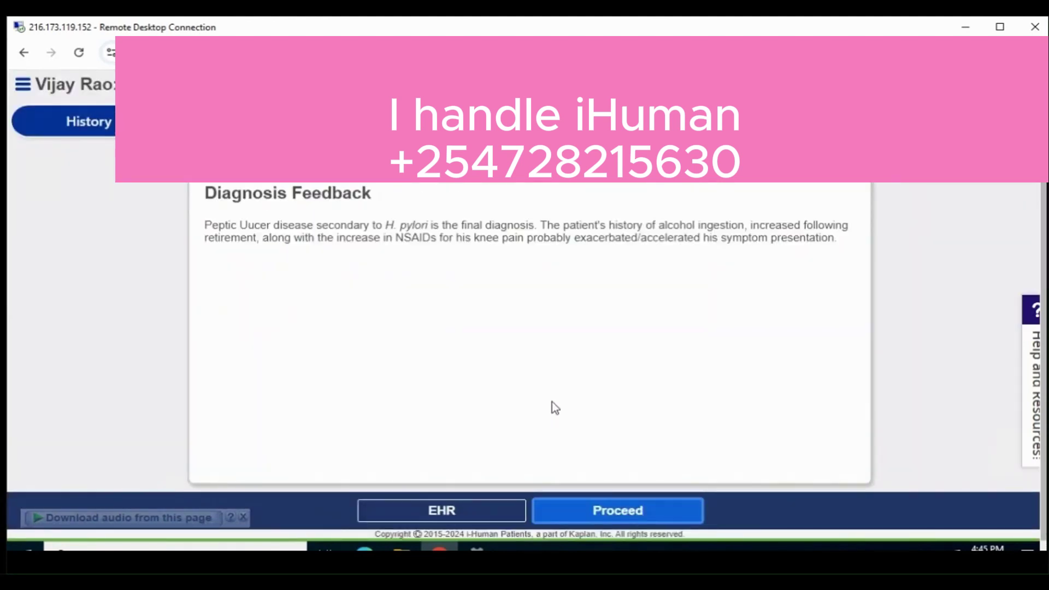
# Proceed past the diagnosis feedback, answer the exercise with "Stop ibuprofen and treat with omeprazole." and continue to the management plan
pyautogui.click(365, 15)
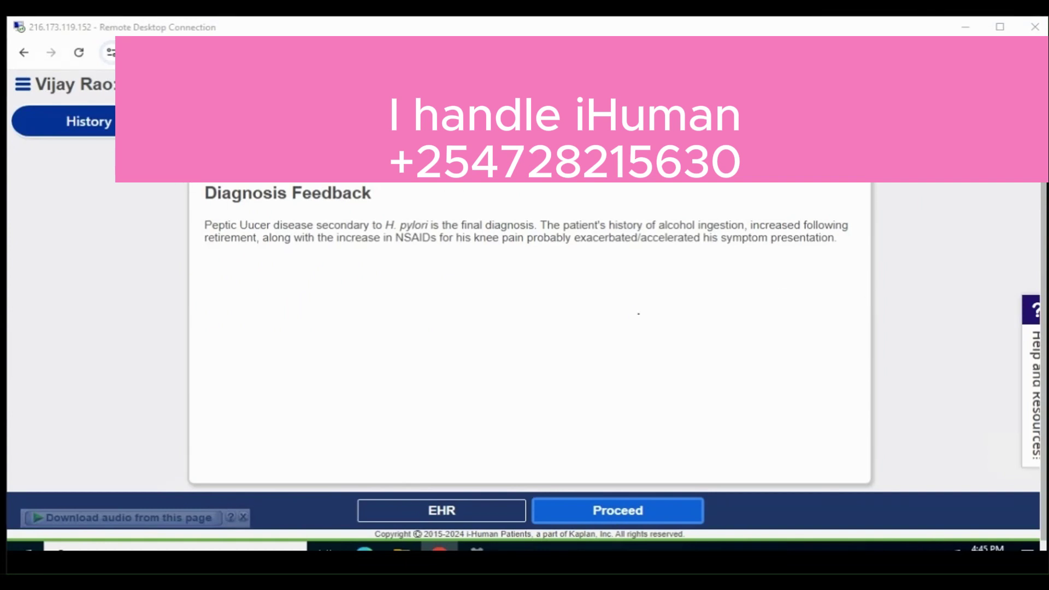
pyautogui.click(623, 516)
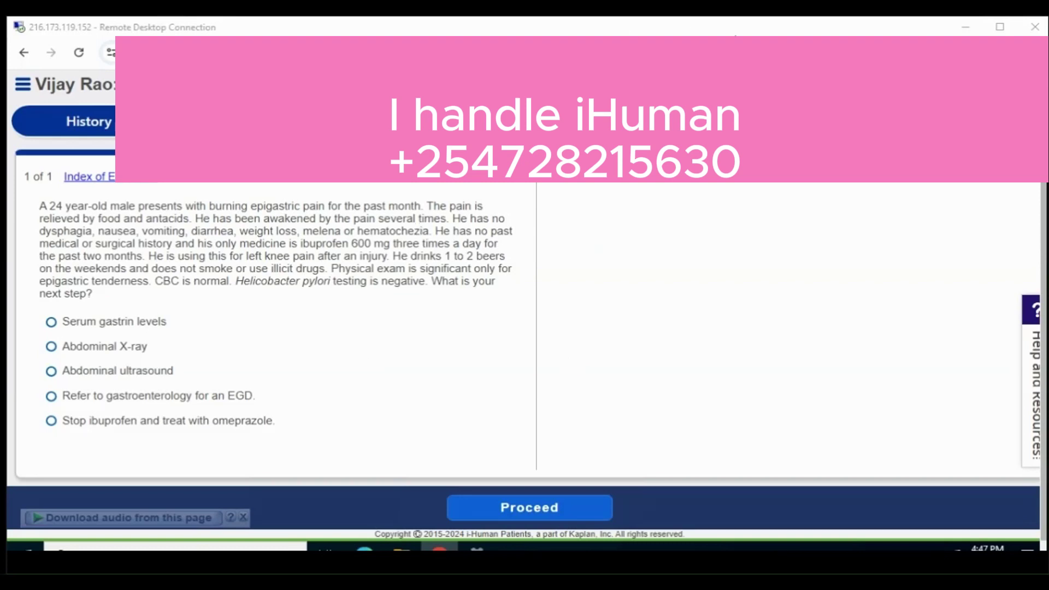
pyautogui.click(51, 421)
pyautogui.click(529, 507)
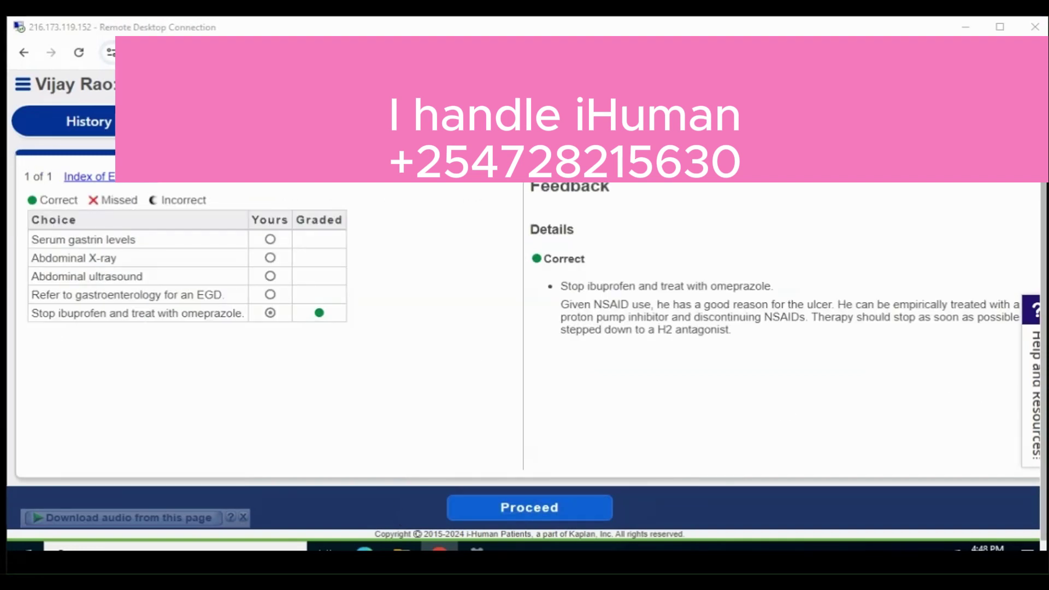
pyautogui.click(546, 507)
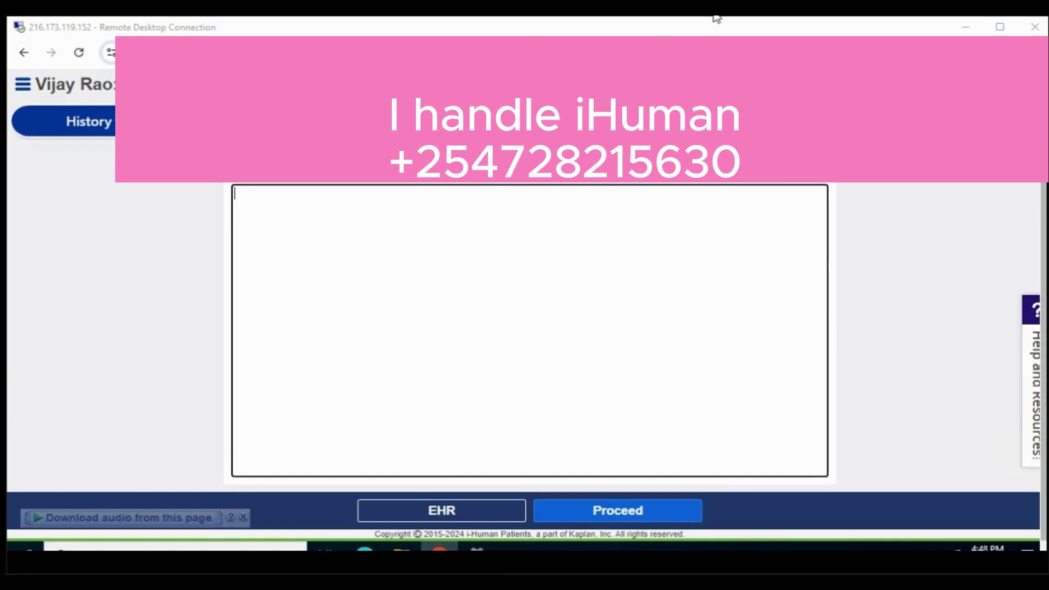
# Paste in the management plan and add a "References" section citing the 2021 article on standardised patient education
pyautogui.click(389, 236)
pyautogui.hotkey('ctrl', 'v')
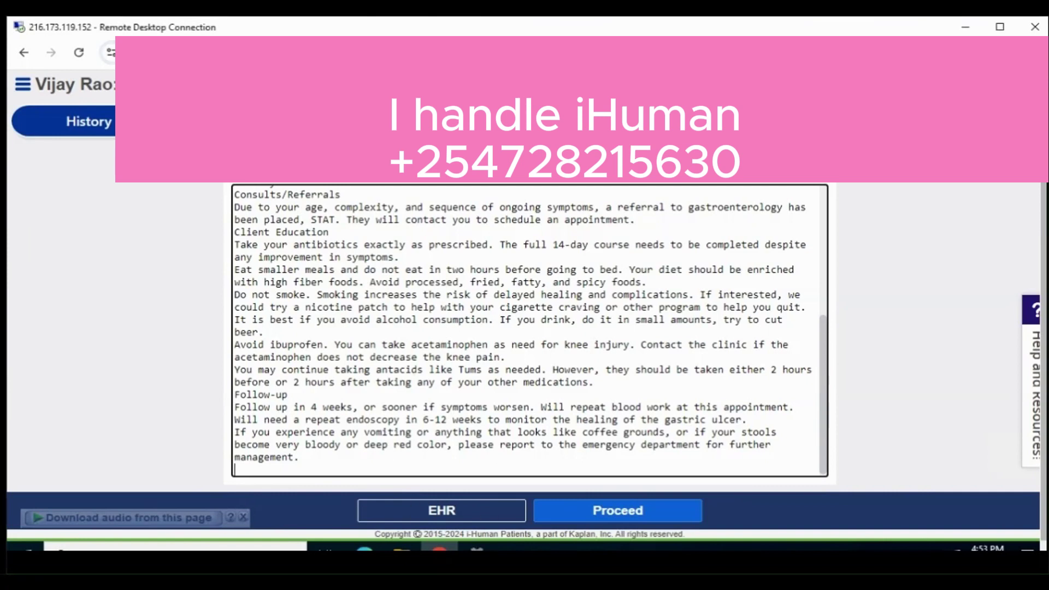
pyautogui.press('Return')
pyautogui.write('References')
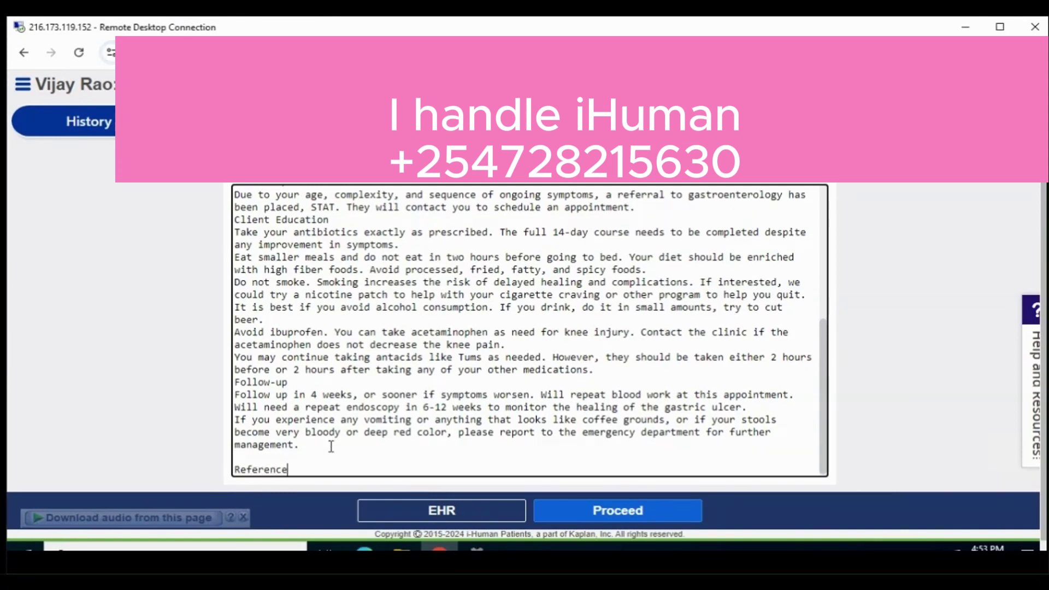
pyautogui.press('Return')
pyautogui.write('Fahimi, S., Allahbakhshian, M., Sadeghi, A., Allahbakhshian, A., & Nasiri, M. (2021). A standardised patient education programme for peptic ulcer patients: impact on quality of life and medication adherence. Gastrointestinal Nursing, 19(Sup2), S24-S31.  Malik, T. F., Gnanapandithan, K., & Singh, K. (2018). Peptic ulcer disease.  Sverdén, E., Agréus, L., Dunn, J. M., & Lagergren, J. (2019). Peptic ulcer disease. Bmj, 367.')
# Submit the management plan, confirm the submission and proceed past its feedback to the required exercises
pyautogui.click(629, 508)
pyautogui.click(569, 277)
pyautogui.scroll(-1, 563, 343)
pyautogui.click(645, 519)
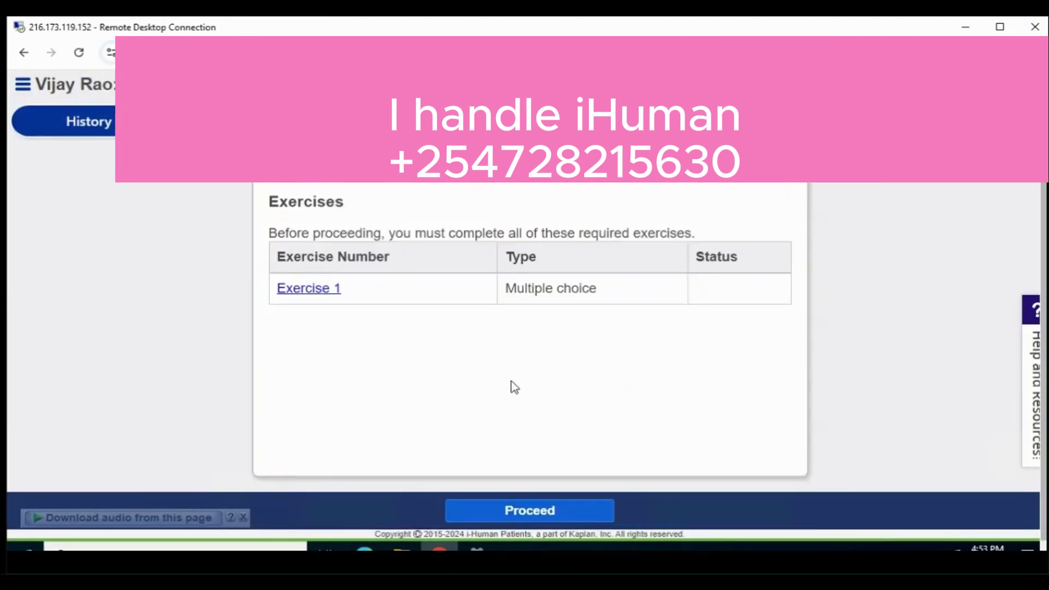
# Answer Exercise 1 with "EGD with Biopsy and H. pylori testing" and proceed past its feedback to the end of the case
pyautogui.click(317, 290)
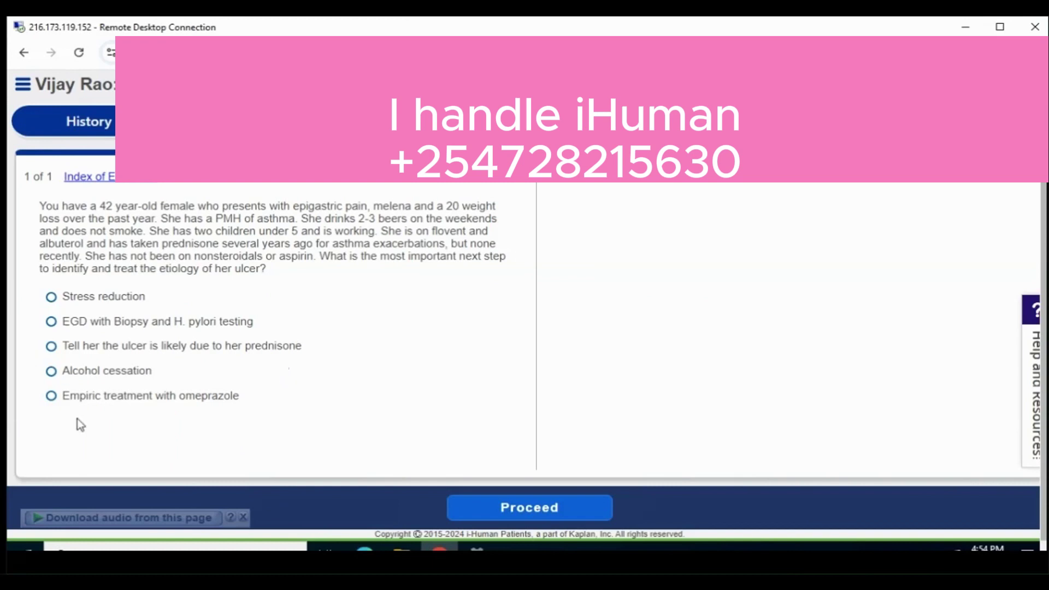
pyautogui.click(52, 321)
pyautogui.click(535, 510)
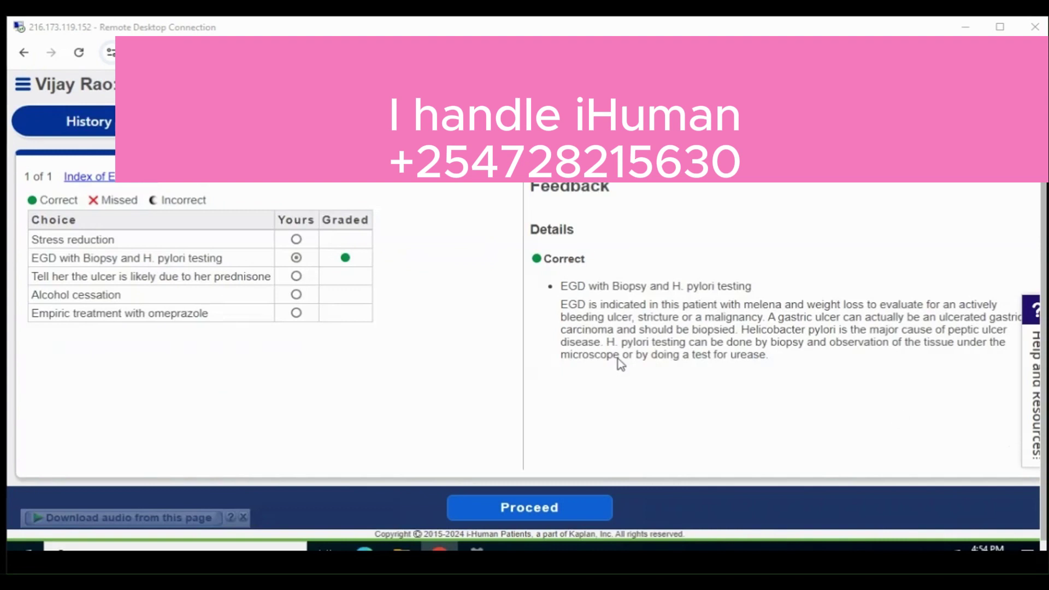
pyautogui.click(529, 515)
pyautogui.click(530, 290)
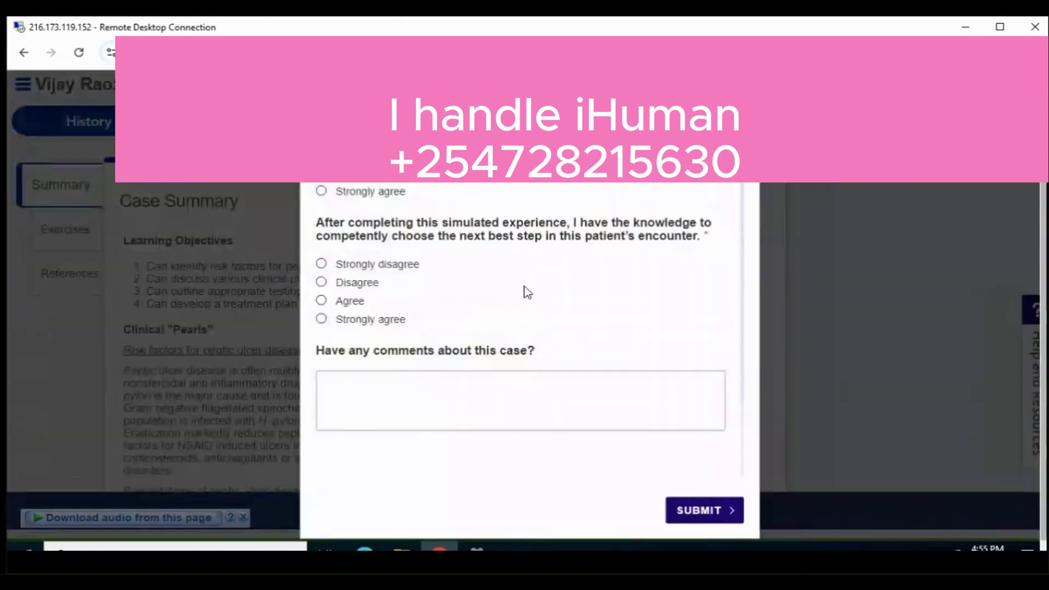
# Rate the next-best-step statement in the case survey as "Agree", submit the survey and open the case evaluation
pyautogui.click(321, 300)
pyautogui.click(689, 517)
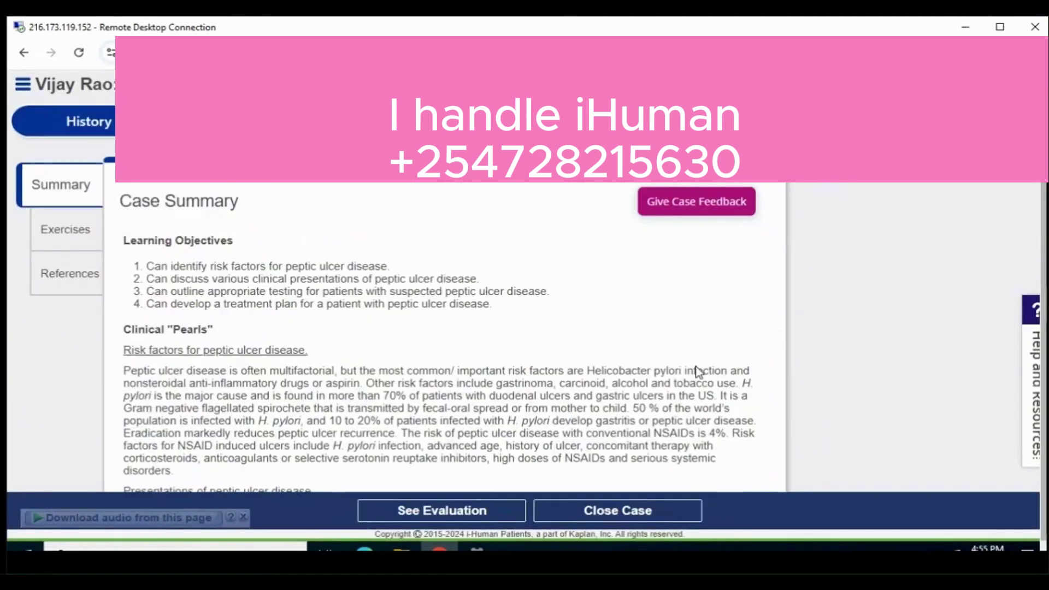
pyautogui.click(462, 510)
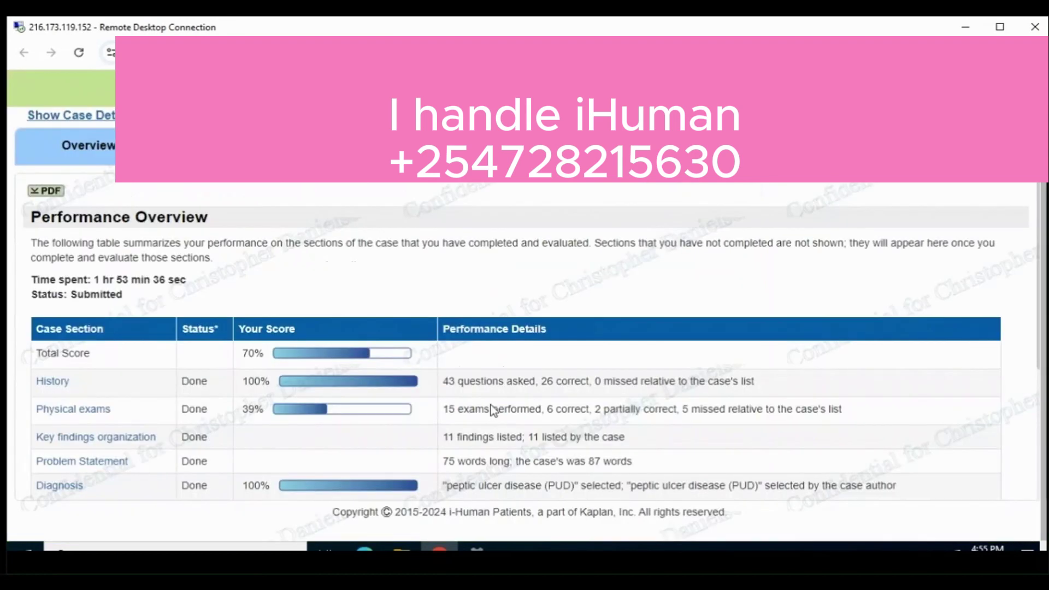